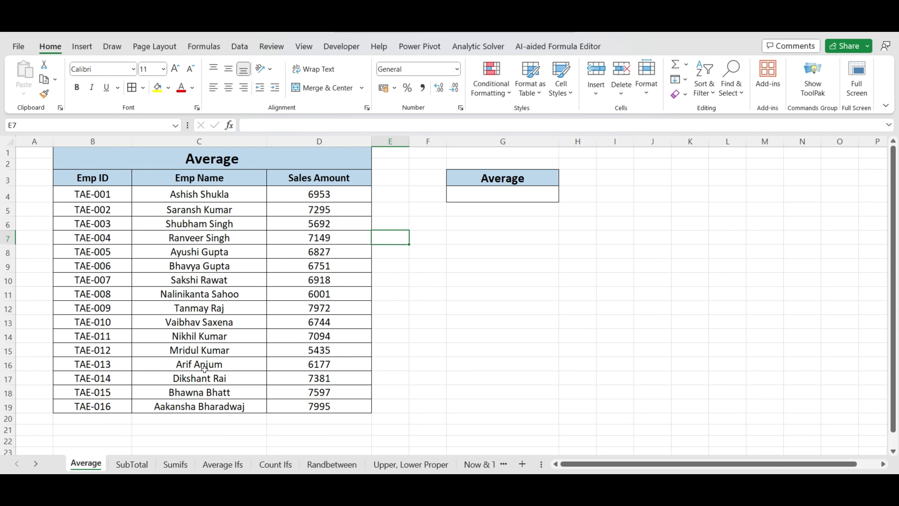
left_click(472, 193)
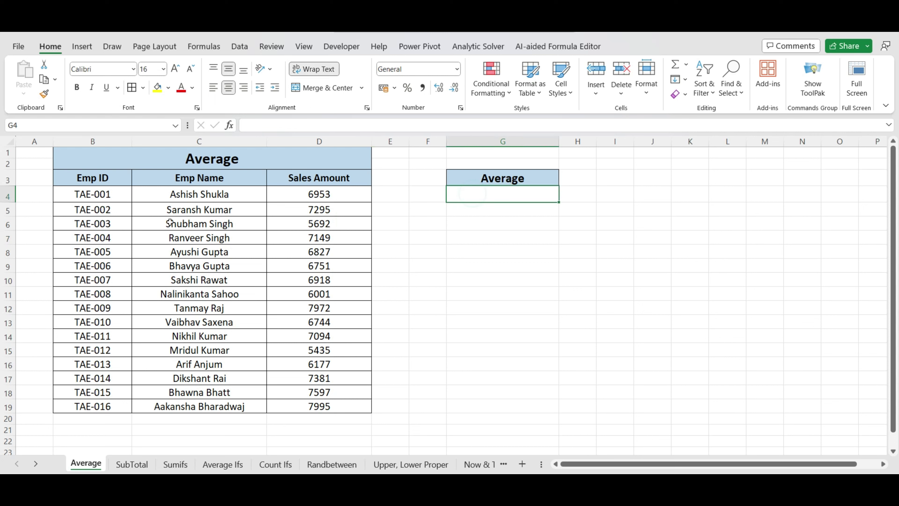
left_click(96, 194)
left_click(191, 192)
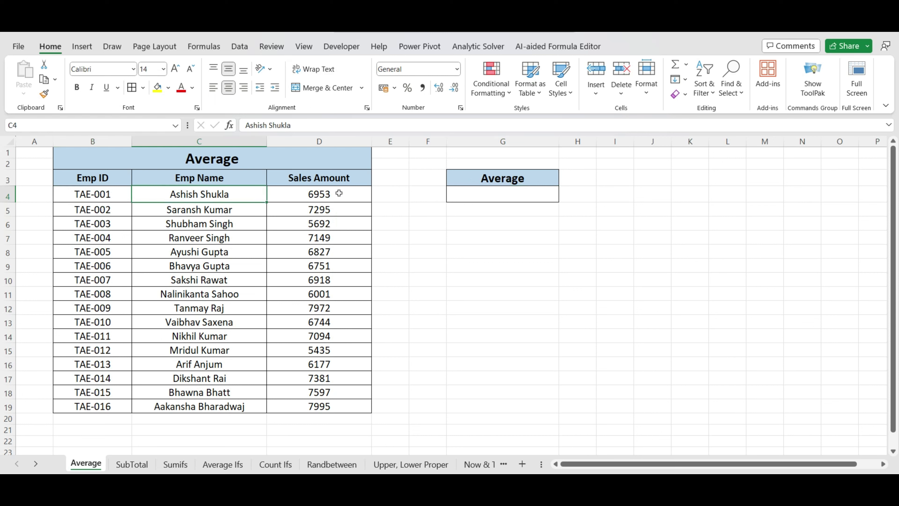
left_click_drag(336, 193, 350, 407)
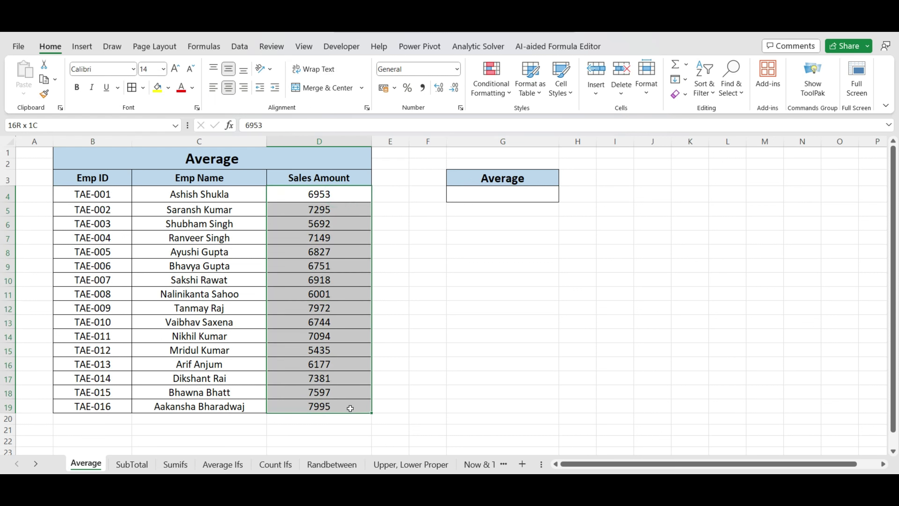
Step: Calculate the average sales amount in G4 with the formula =Average(D4:D19)
left_click(490, 198)
type("=")
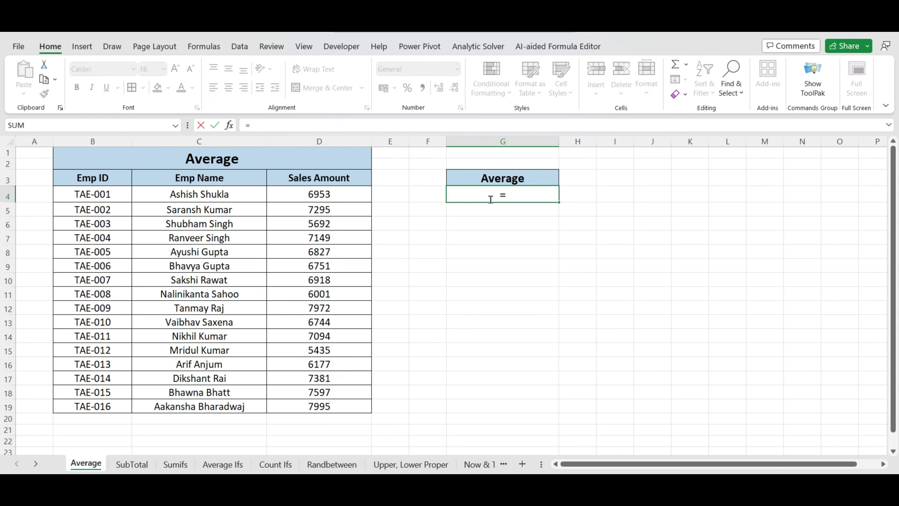
type("Average")
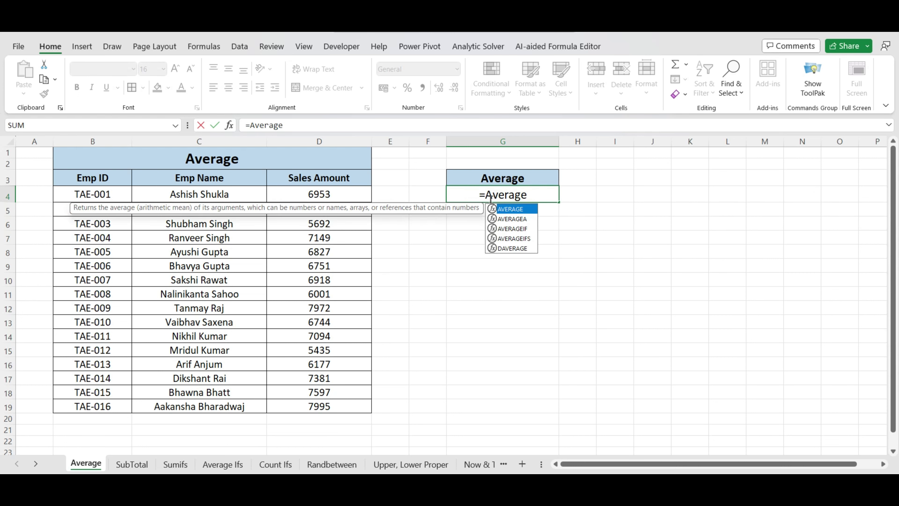
type("(")
left_click(333, 192)
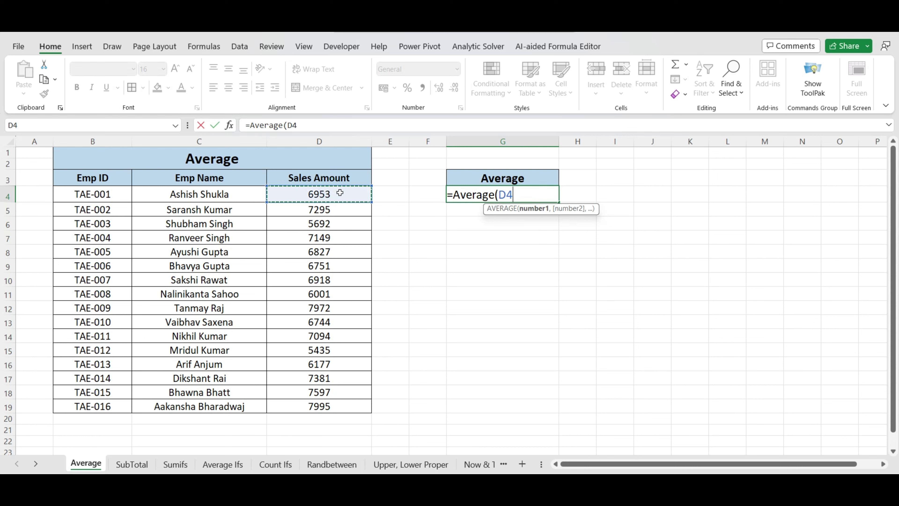
mouse_move(341, 193)
left_mouse_down()
mouse_move(338, 404)
mouse_move(349, 194)
left_mouse_up()
key("ctrl+shift+Down")
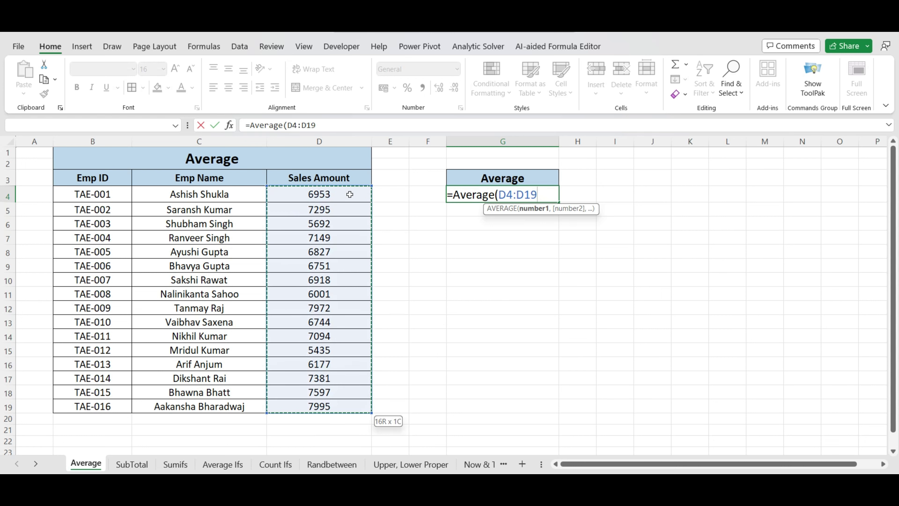
type(")")
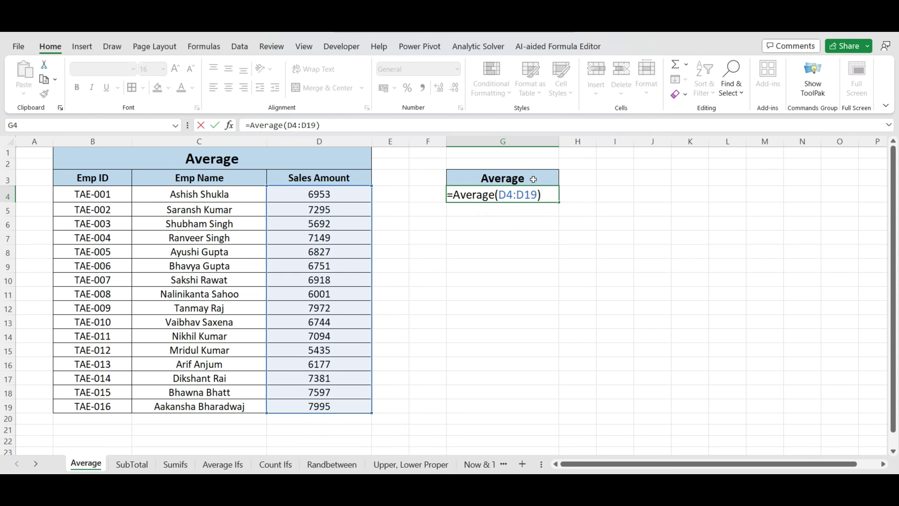
key("Return")
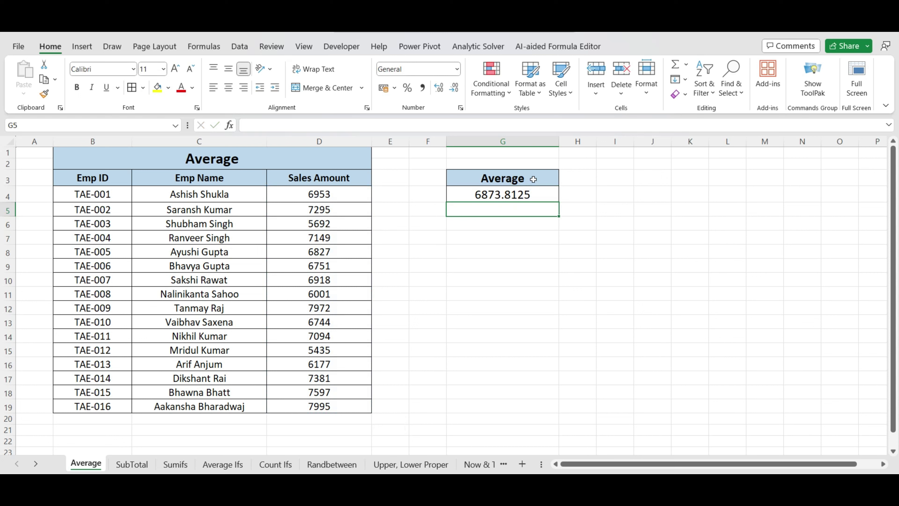
Step: Increase the decimal places of the average in G4 to six
left_click(500, 193)
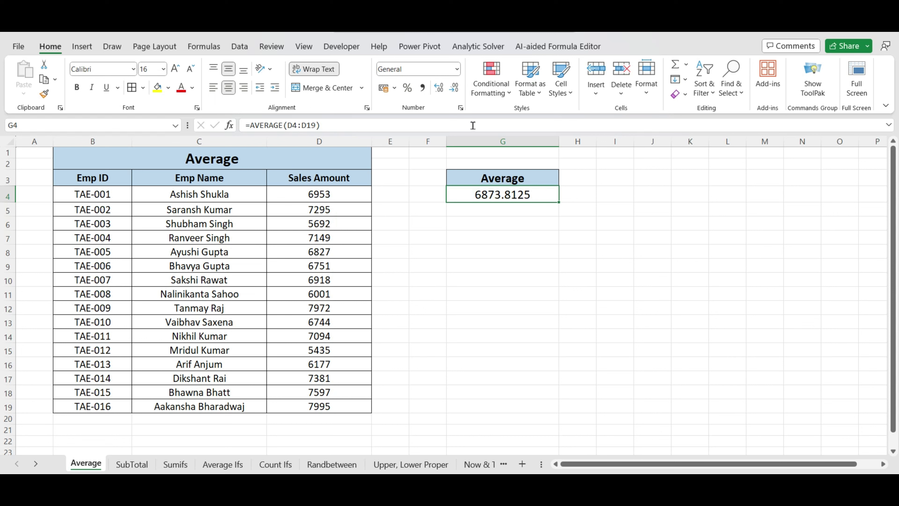
left_click(441, 91)
left_click(441, 90)
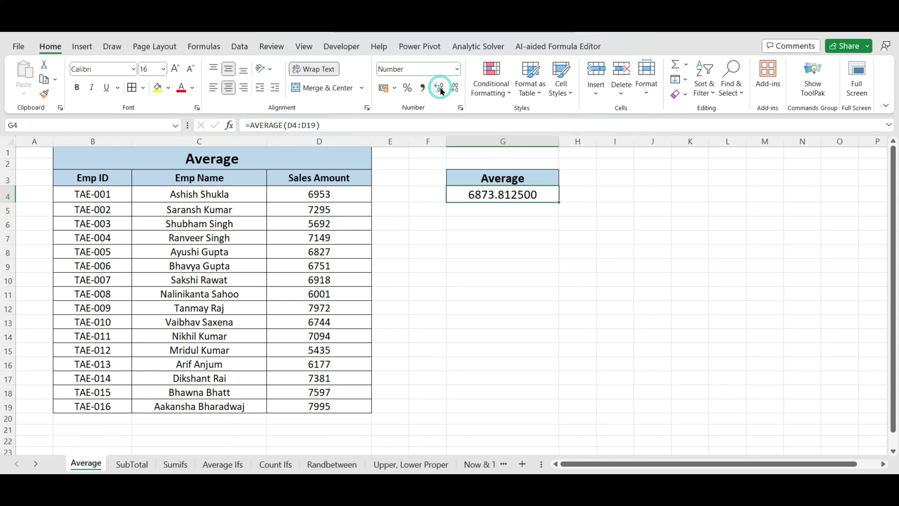
Step: Reduce the decimal places of the average in G4 until it shows as a whole number
left_click(455, 92)
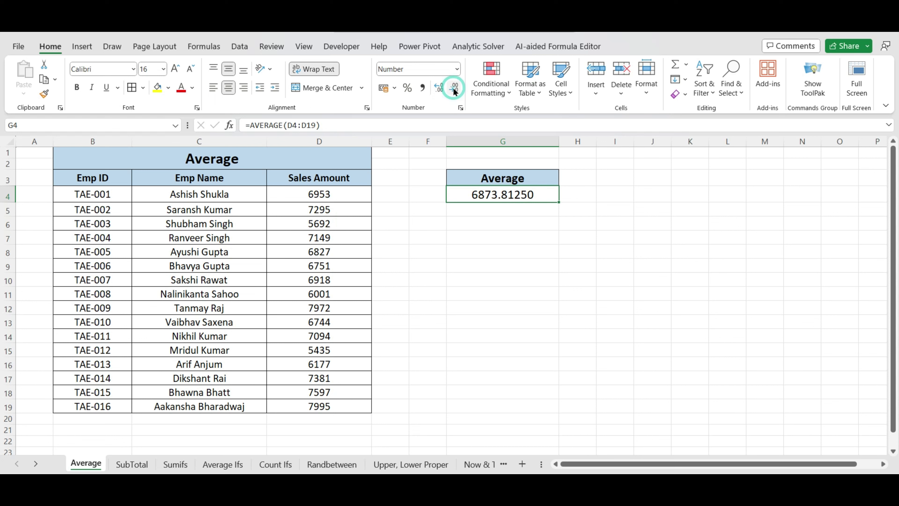
left_click(455, 92)
left_click(455, 91)
left_click(455, 92)
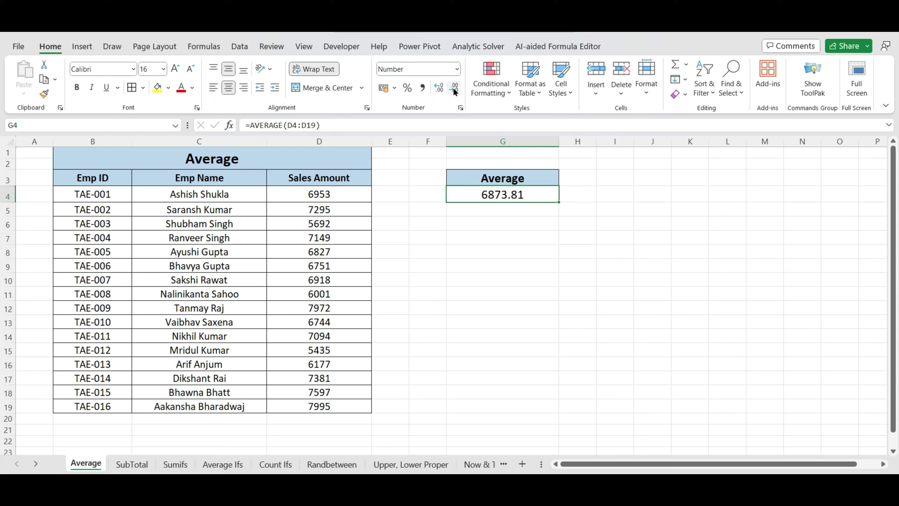
left_click(455, 92)
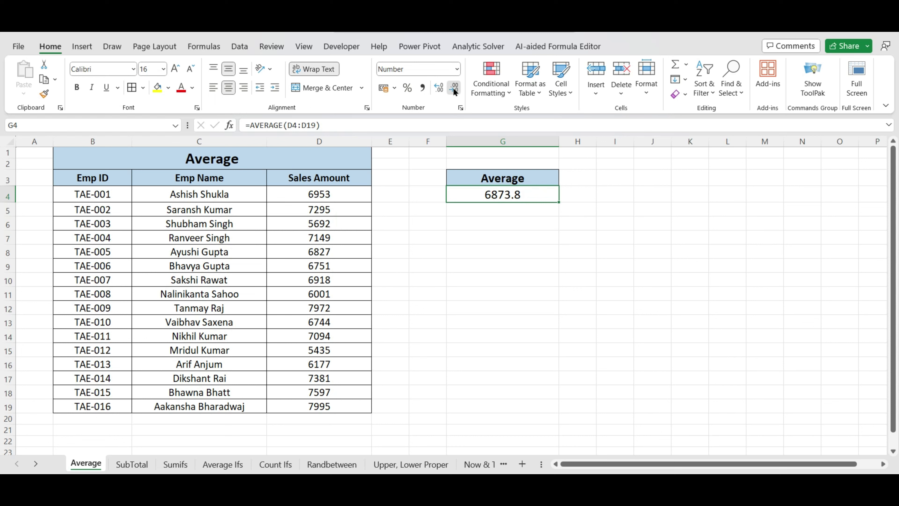
left_click(455, 91)
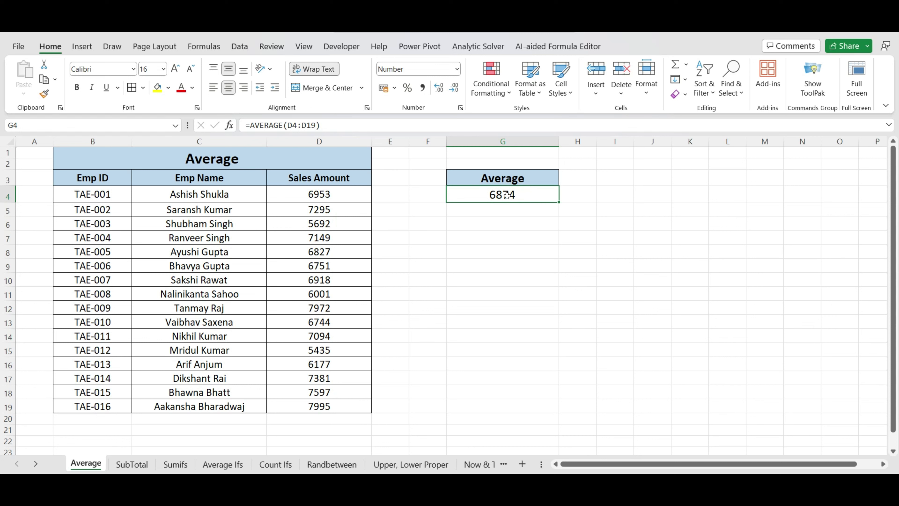
Step: Add two decimal places back to the average in G4 and open the SubTotal sheet
left_click(439, 88)
left_click(439, 89)
left_click(129, 465)
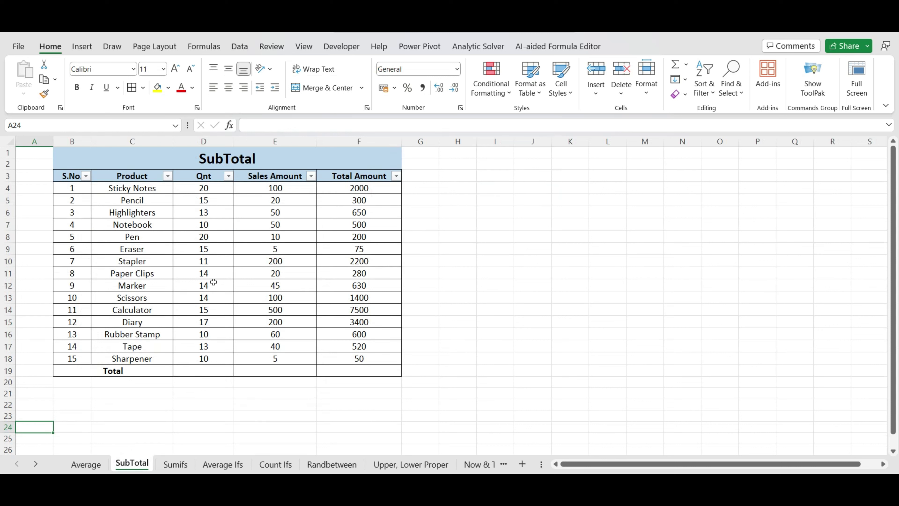
Step: Total the Qnt column in D19 with the formula =Sum(D4:D18)
left_click(210, 372)
type("=Sum")
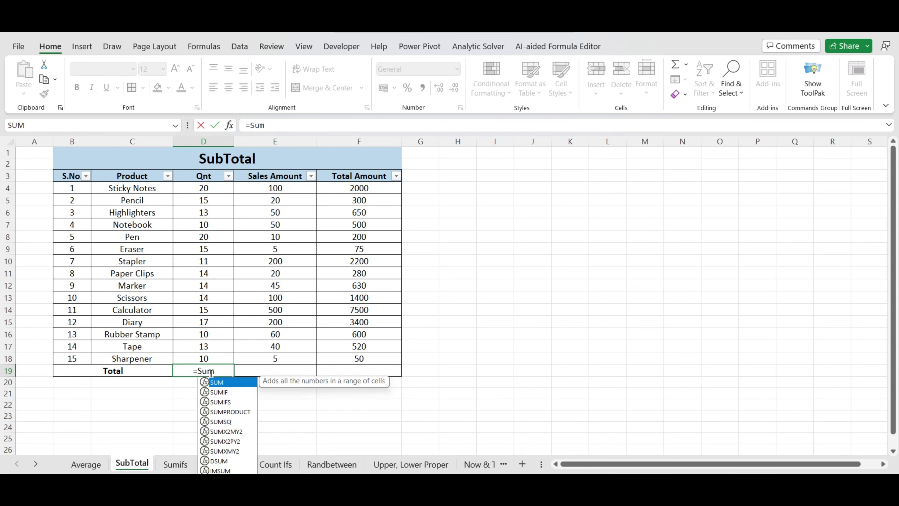
type("(")
left_click_drag(203, 188, 214, 360)
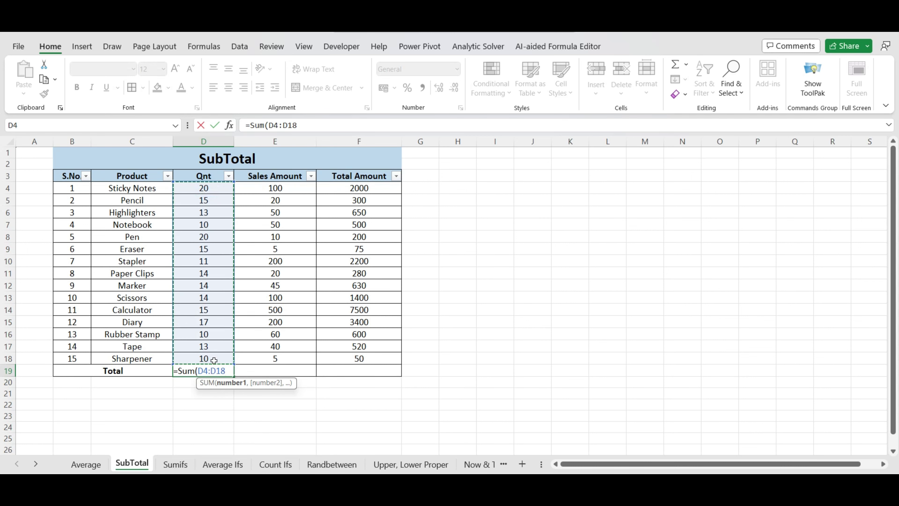
type(")")
key("Return")
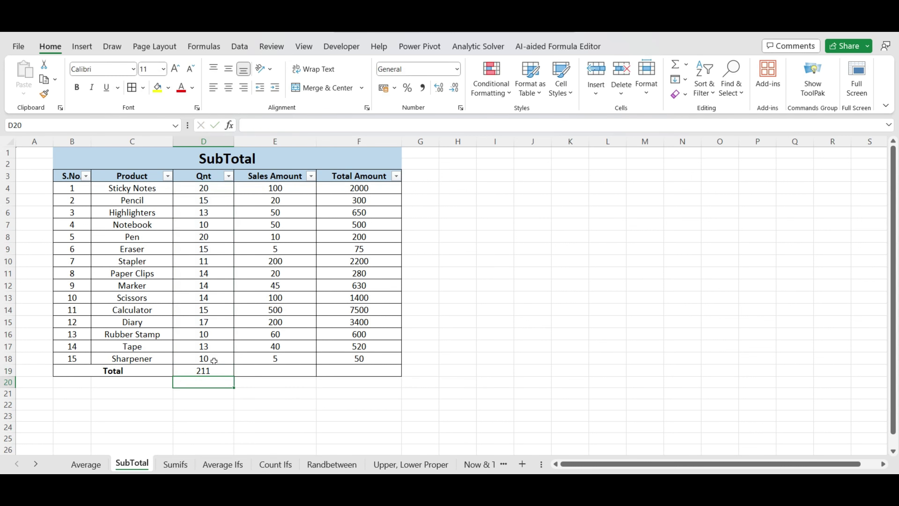
Step: Copy the total formula from D19 across to E19 and F19 for the Sales Amount and Total Amount columns
left_click(225, 369)
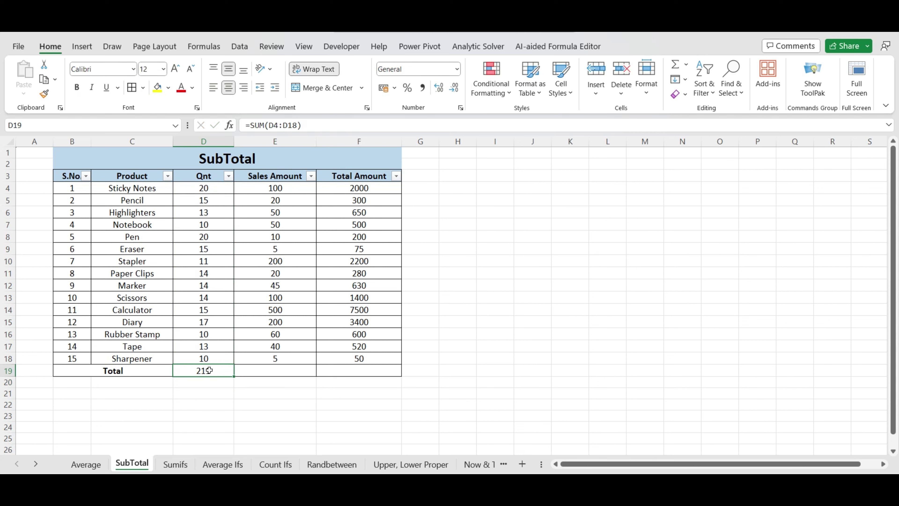
key("ctrl+c")
key("Right")
key("ctrl+v")
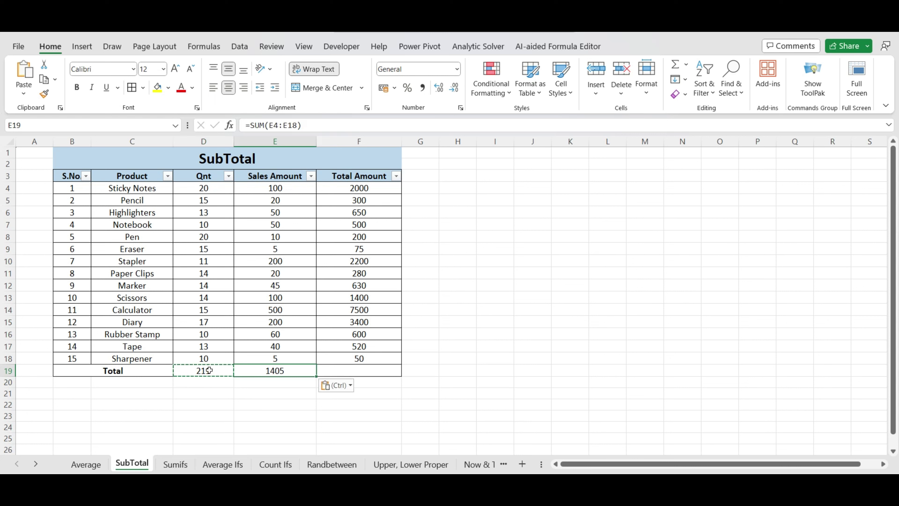
double_click(280, 371)
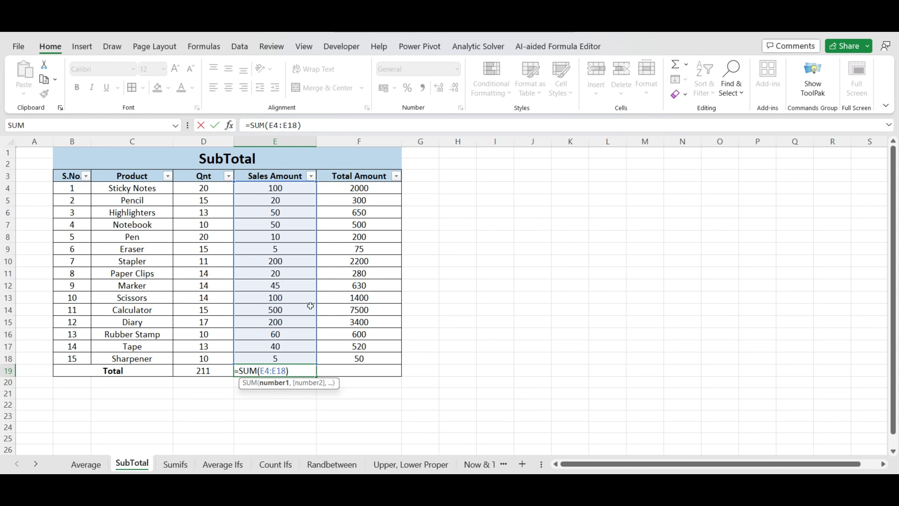
key("Escape")
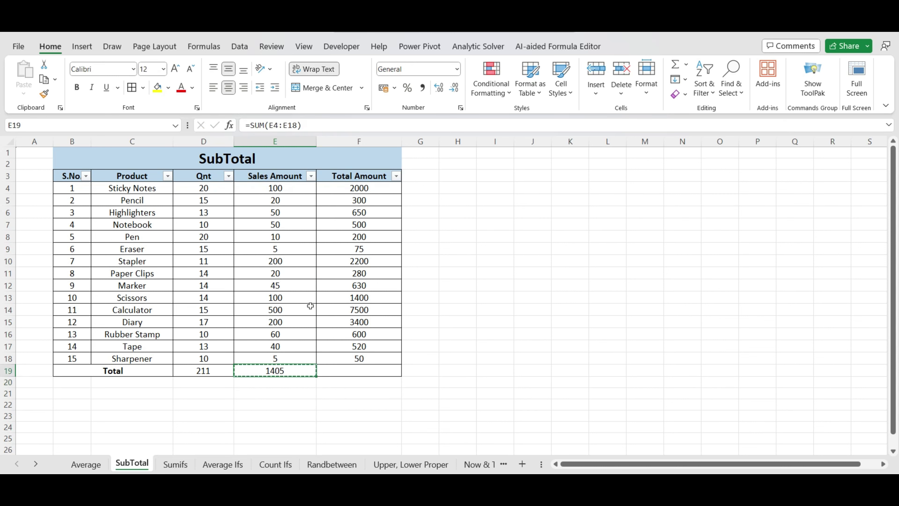
key("ctrl+c")
key("Right")
key("ctrl+v")
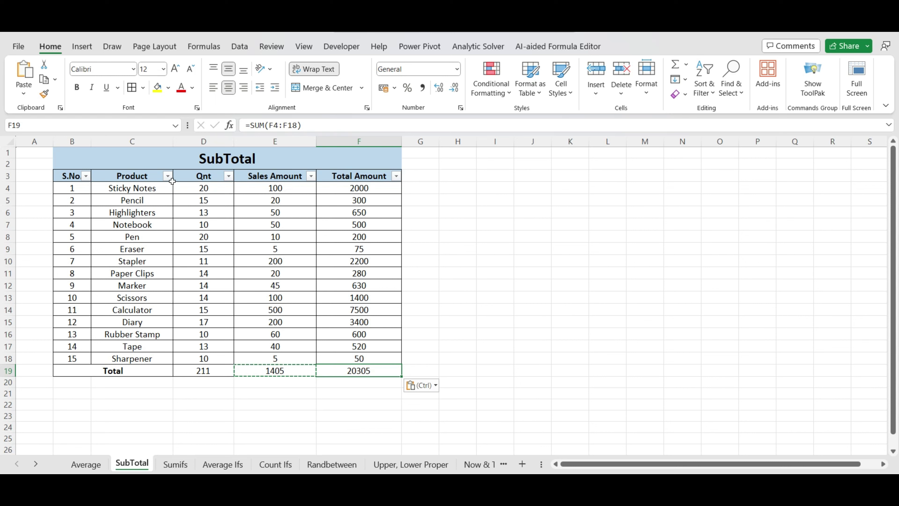
Step: Filter the Product column to show only Eraser, Highlighters and Marker
left_click(167, 176)
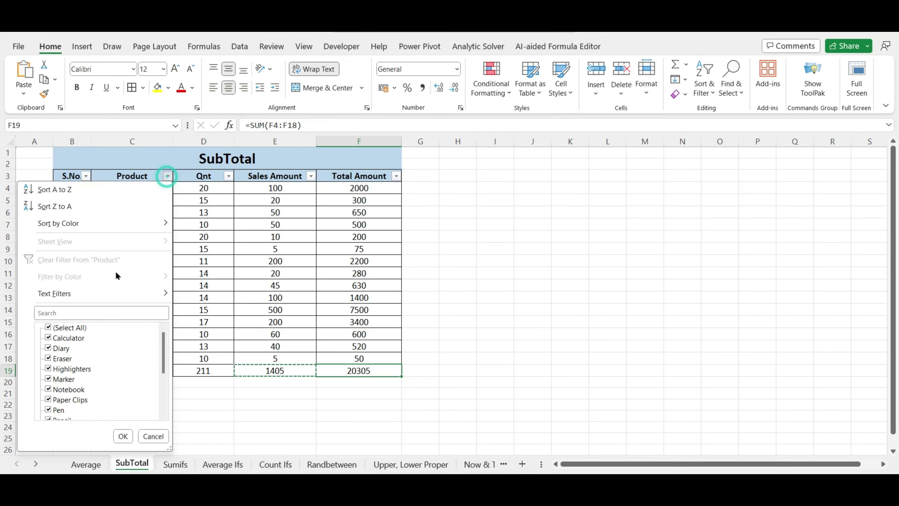
left_click(47, 327)
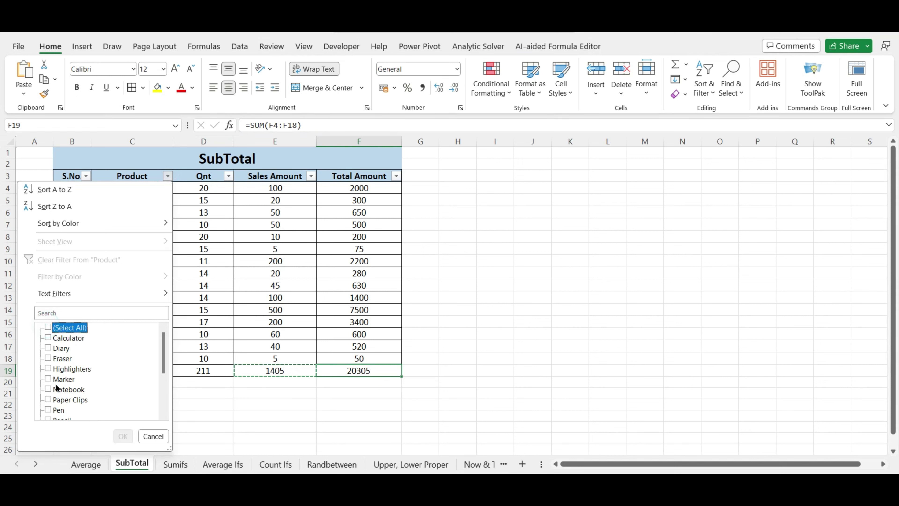
key("Down")
key("Down")
key("Down")
key("Down")
key("Up")
key("space")
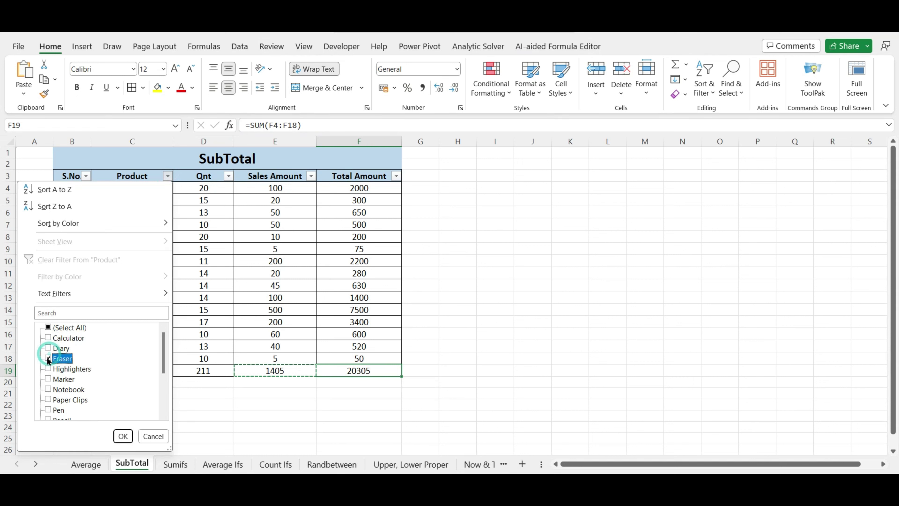
left_click(49, 369)
left_click(48, 379)
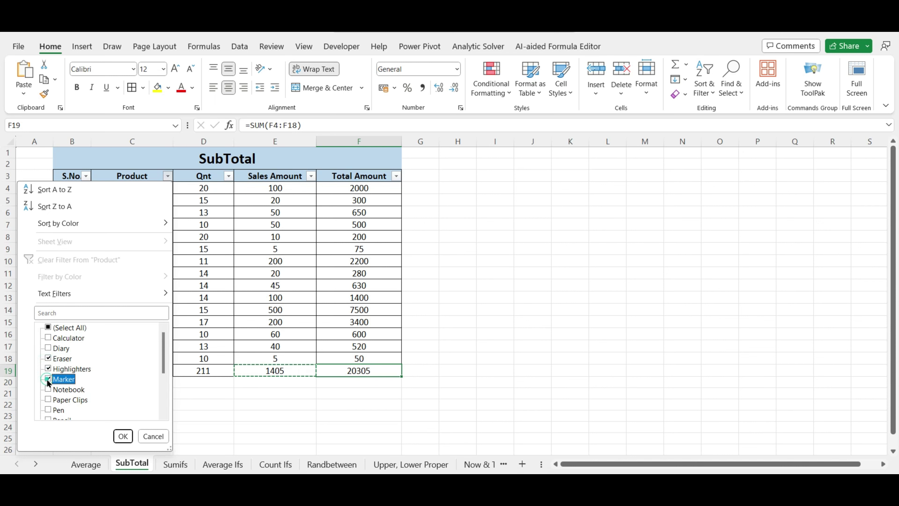
left_click(122, 435)
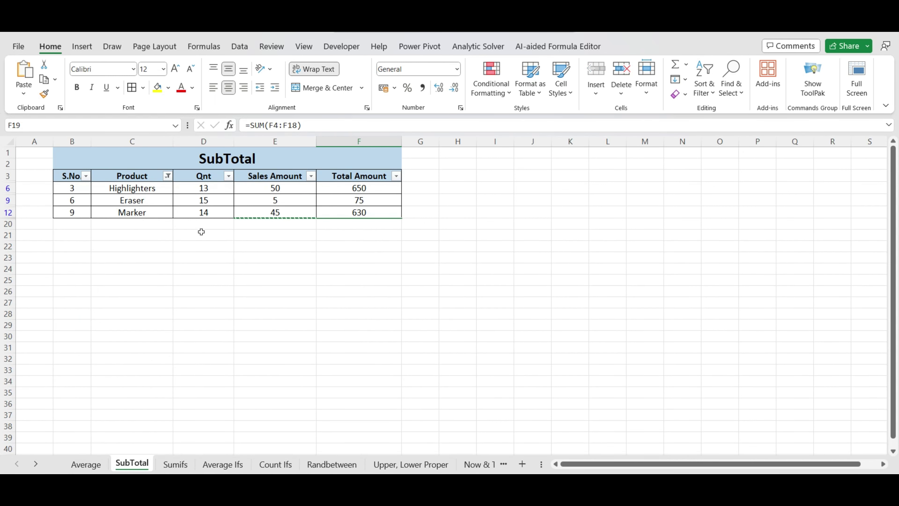
Step: Restore all products in the Product column filter
left_click(167, 176)
left_click(48, 327)
left_click(122, 435)
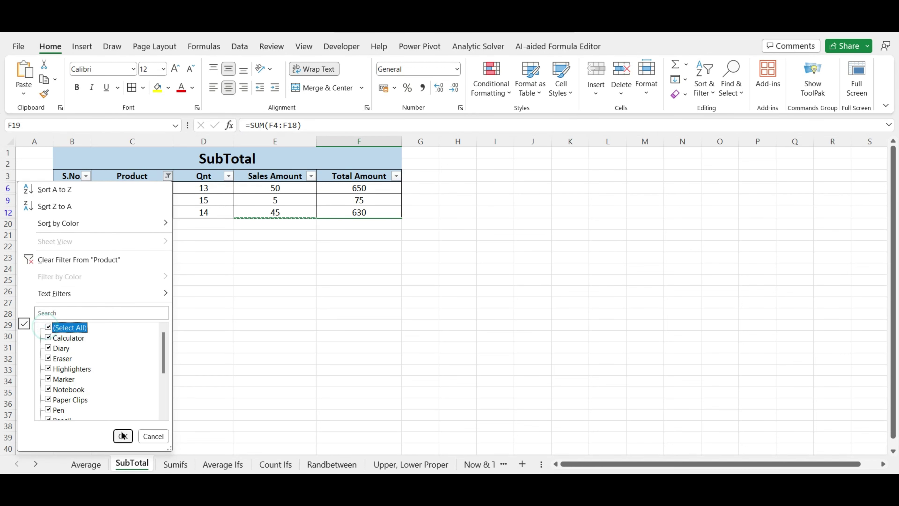
Step: Clear the total formulas from D19 through F19
left_click_drag(203, 370, 354, 370)
key("Delete")
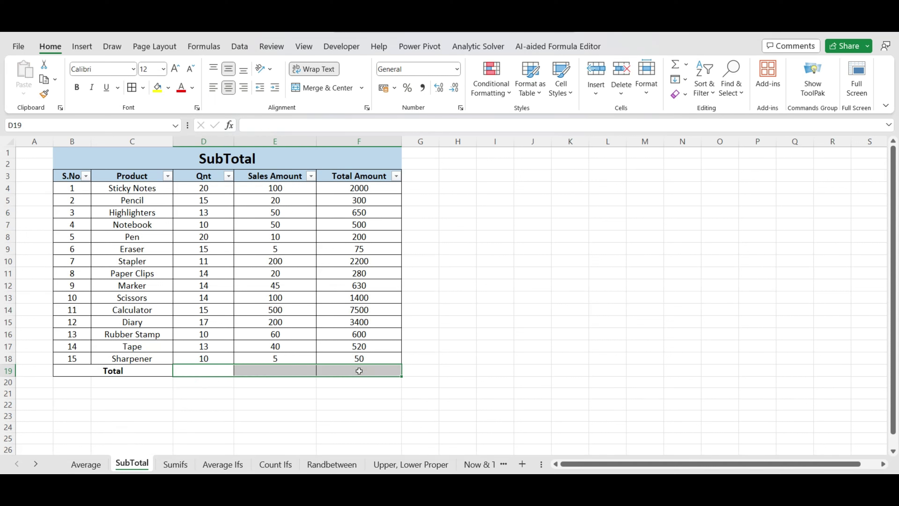
double_click(359, 371)
left_click(273, 383)
Step: Enter a SUBTOTAL formula in D19 that sums the Qnt values D4:D18 with function number 9
left_click(214, 374)
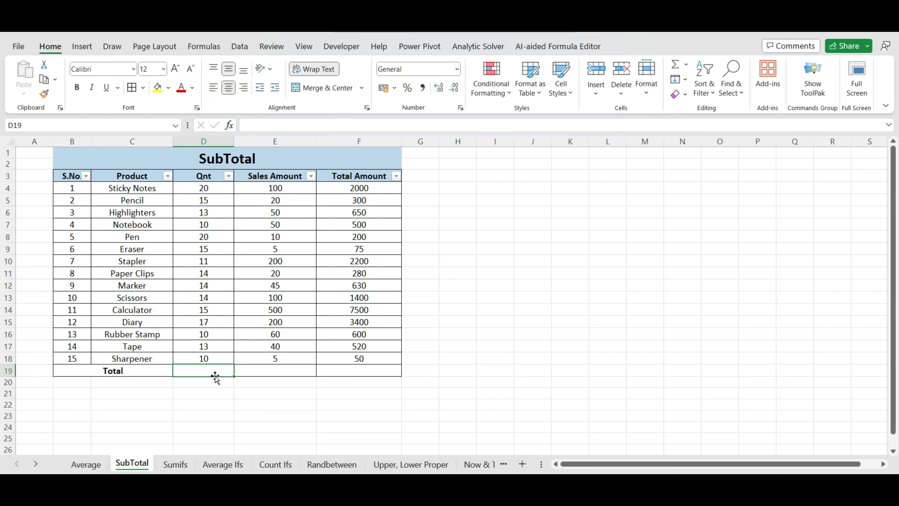
type("=")
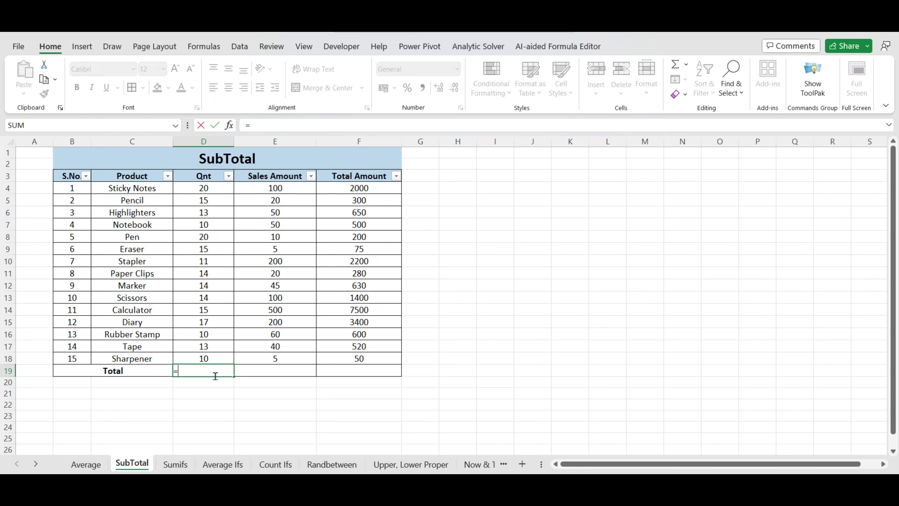
type("subtot")
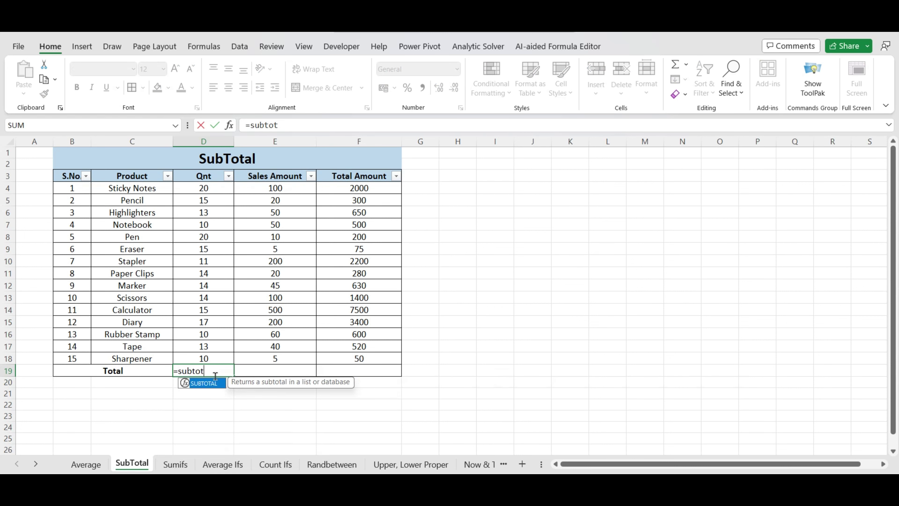
type("al(")
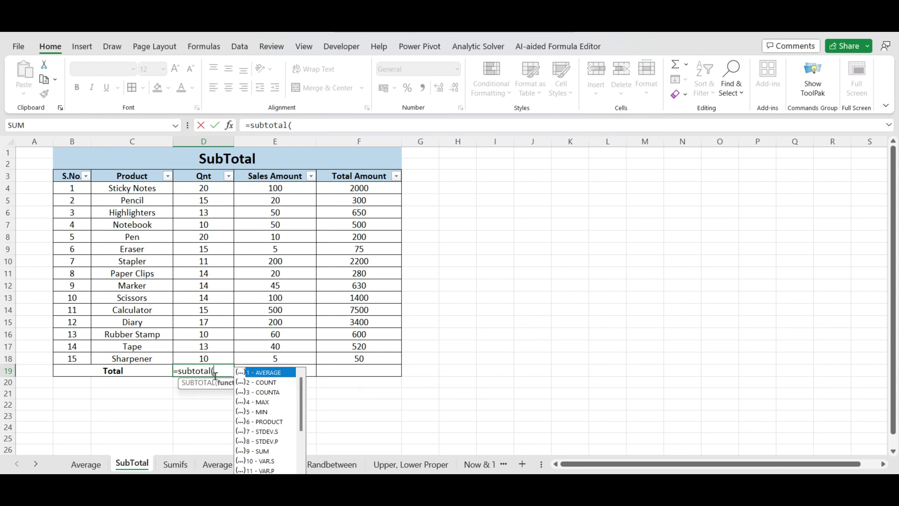
double_click(259, 452)
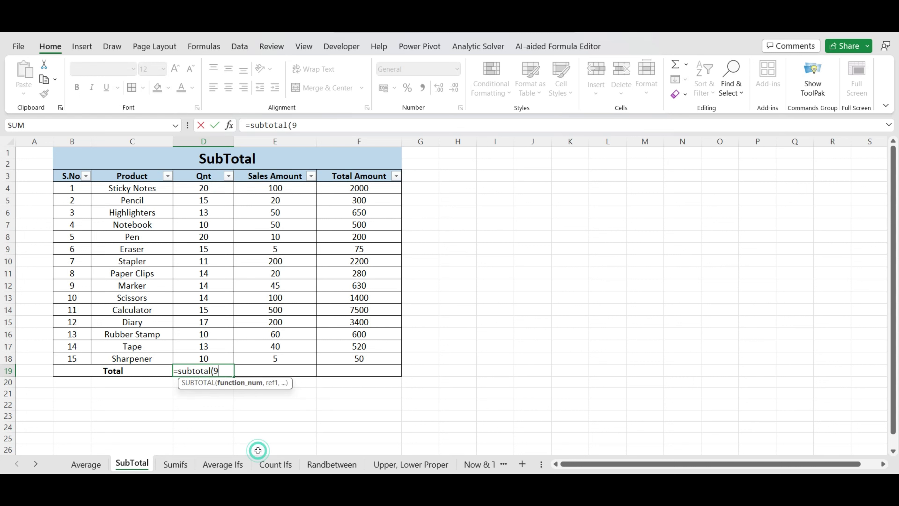
type(",")
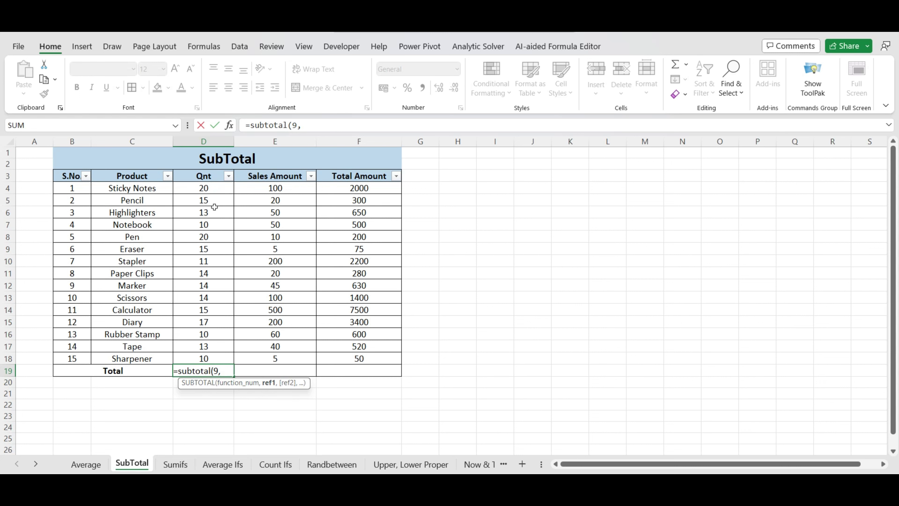
left_click_drag(204, 189, 212, 356)
key("Return")
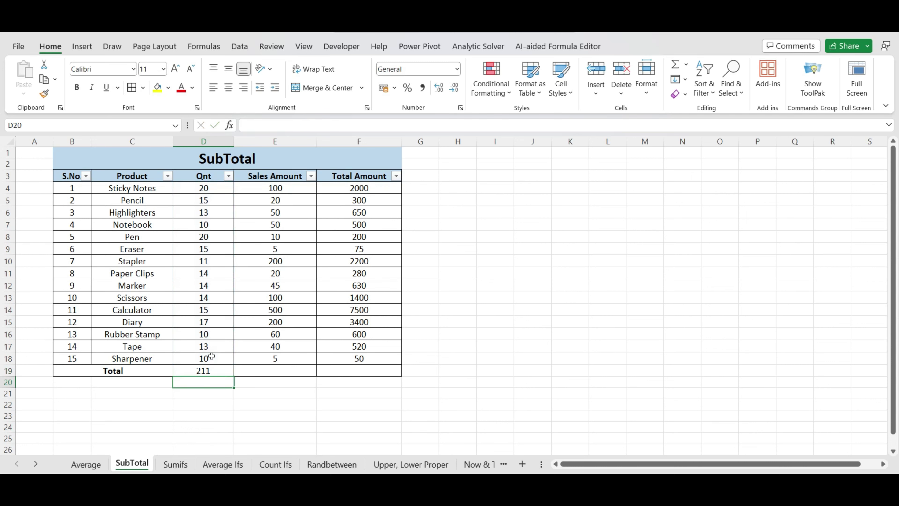
Step: Copy the SUBTOTAL formula from D19 to E19 and F19 for the Sales Amount and Total Amount columns
left_click(219, 371)
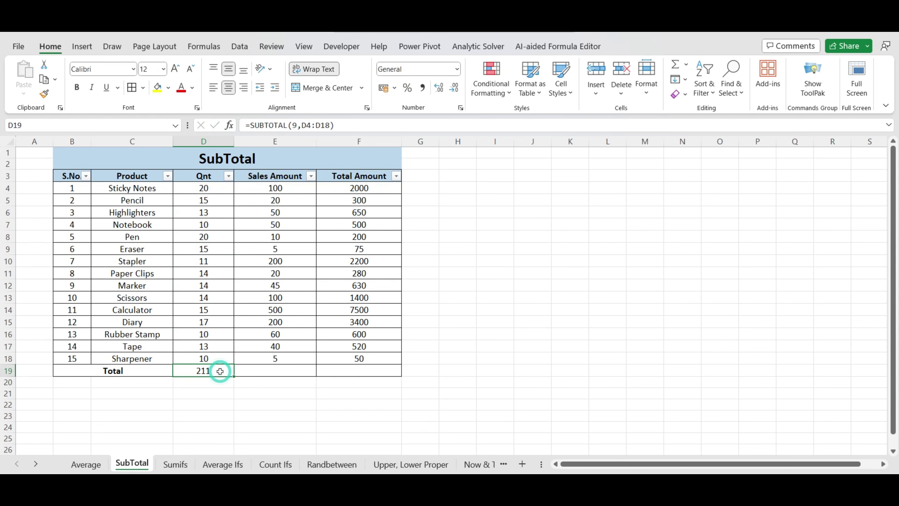
key("ctrl+c")
key("Right")
key("ctrl+v")
key("Right")
key("ctrl+v")
key("Escape")
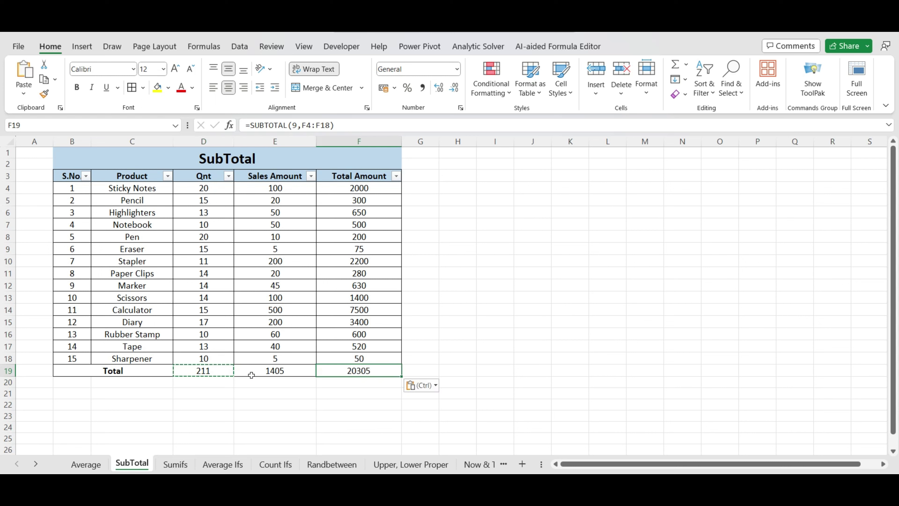
double_click(171, 241)
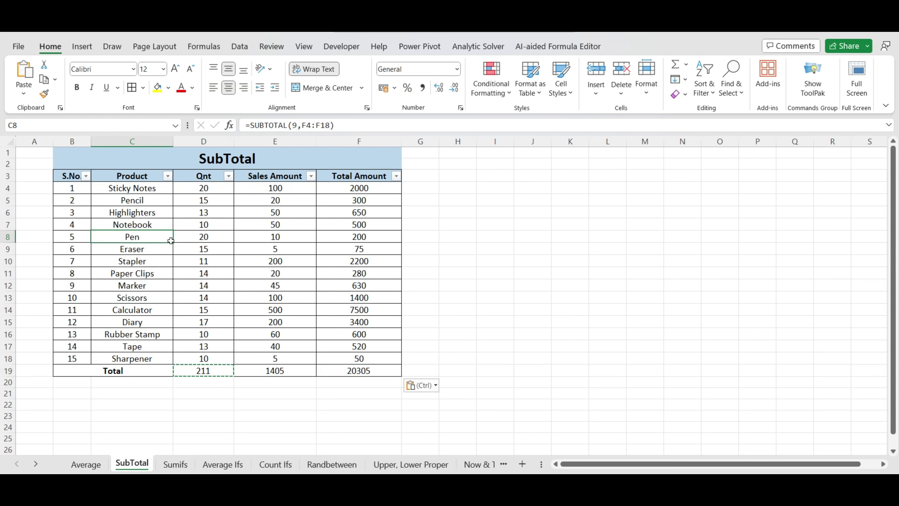
key("ctrl+z")
left_click(192, 250)
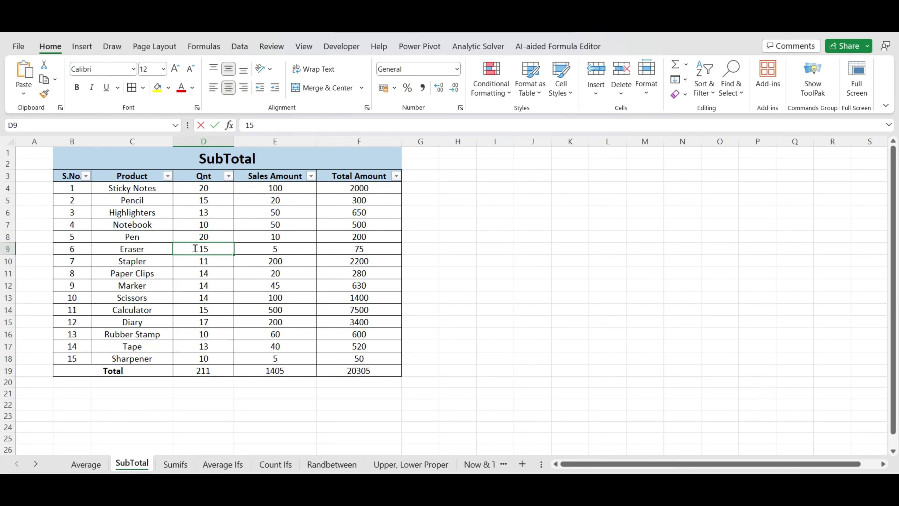
left_click(203, 285)
Step: Filter the Product column to show only Diary, Eraser, Highlighters and Marker, and check the subtotals in the Total row
left_click(169, 176)
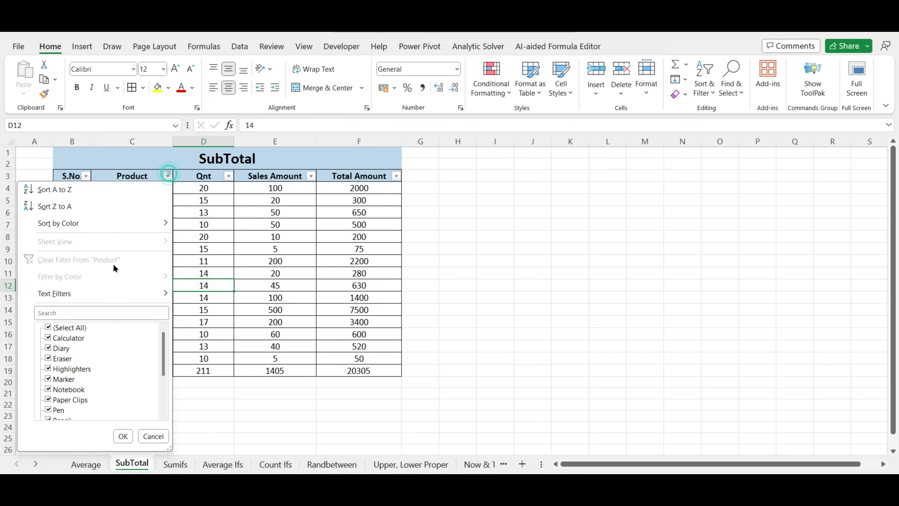
left_click(47, 327)
left_click(48, 348)
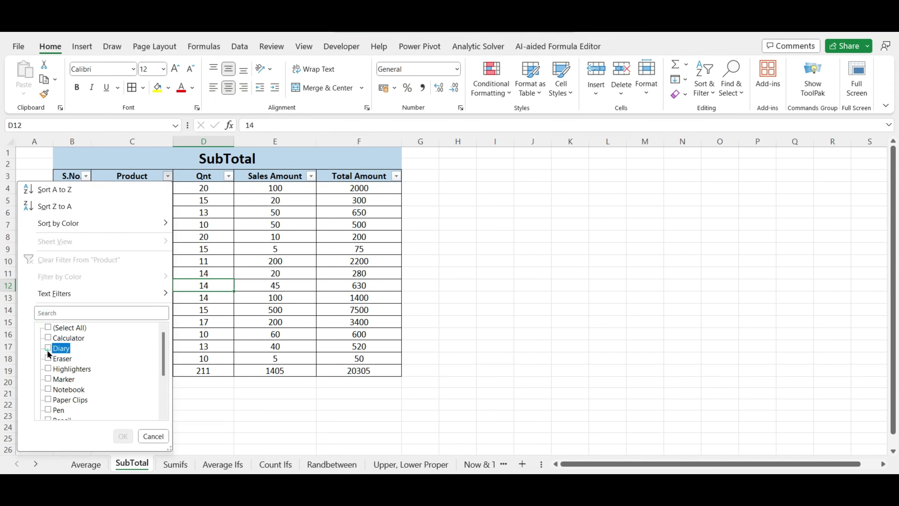
left_click(48, 358)
left_click(48, 368)
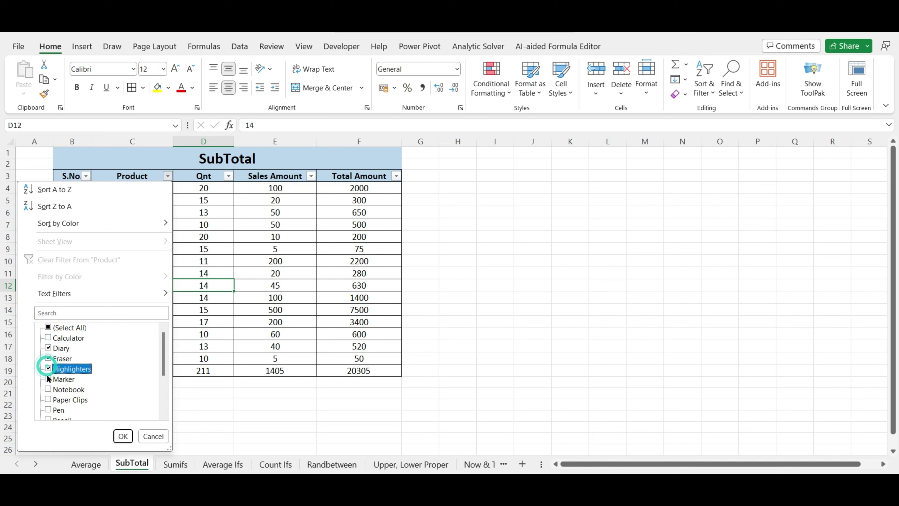
left_click(48, 379)
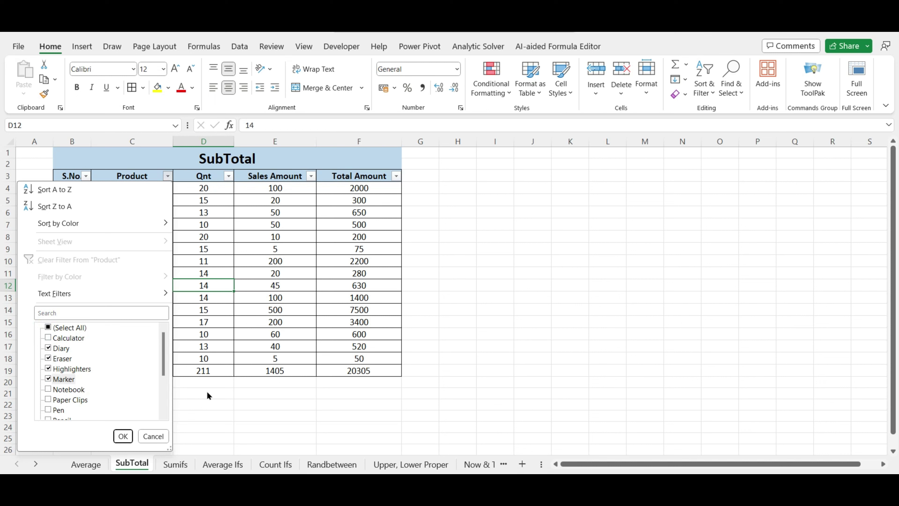
left_click(123, 435)
left_click(211, 237)
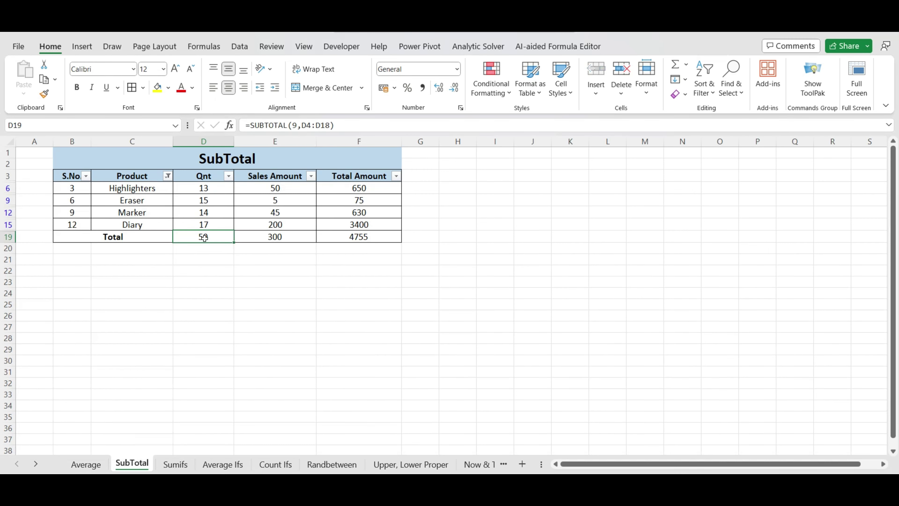
left_click(275, 246)
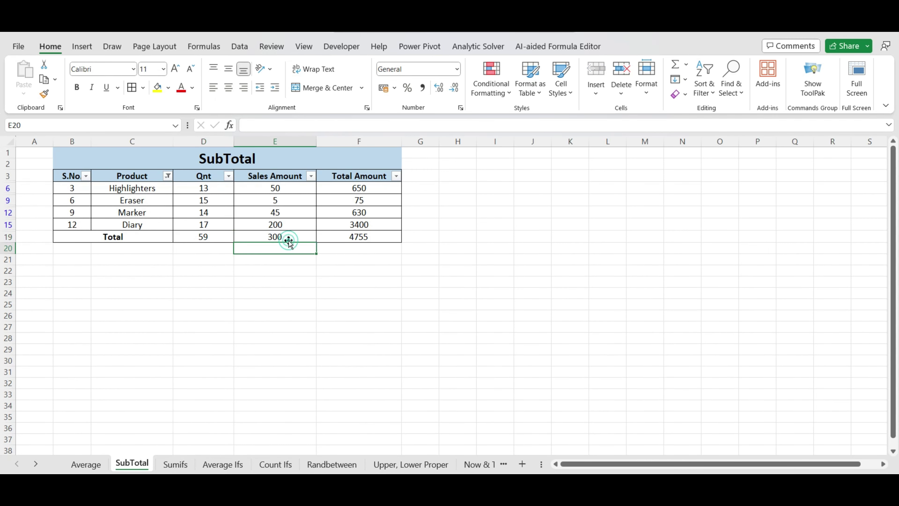
left_click(382, 236)
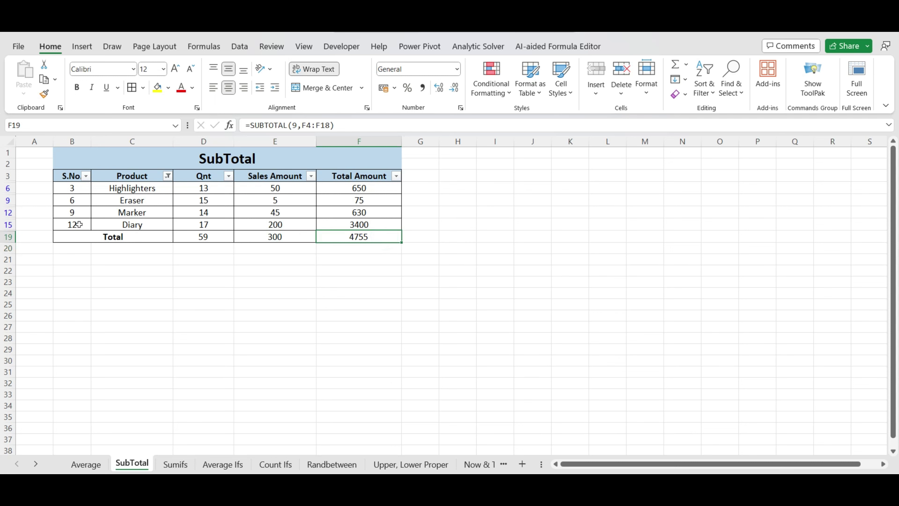
Step: Add Notebook to the products shown by the Product column filter
left_click(168, 176)
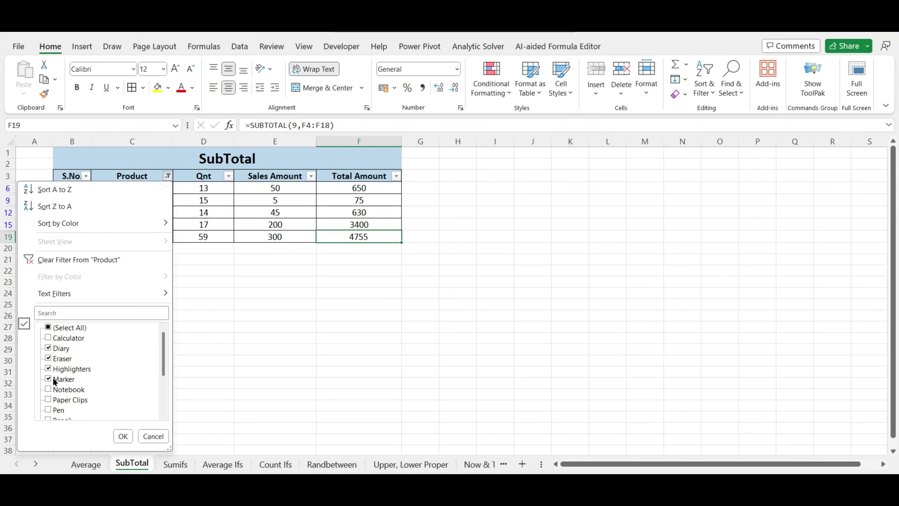
left_click(50, 389)
left_click(123, 435)
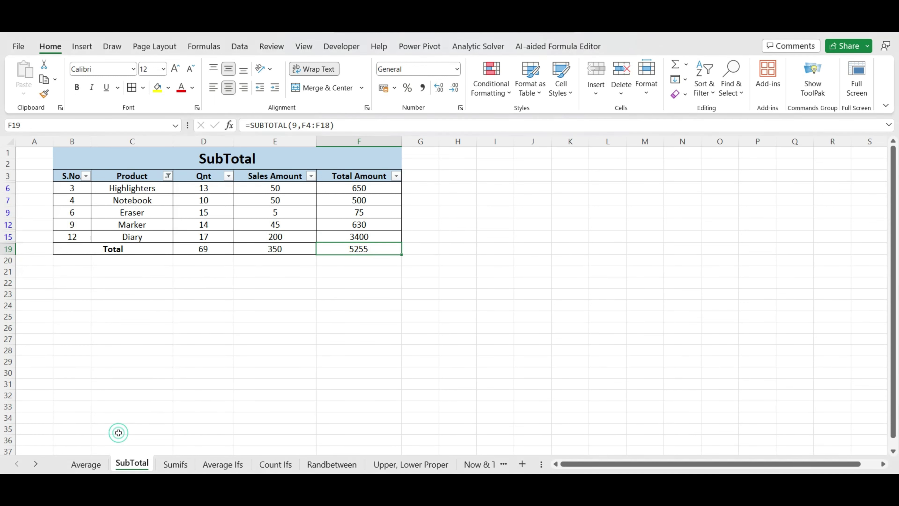
Step: Select all products again in the Product column filter so the full table is shown
left_click(168, 175)
left_click(46, 326)
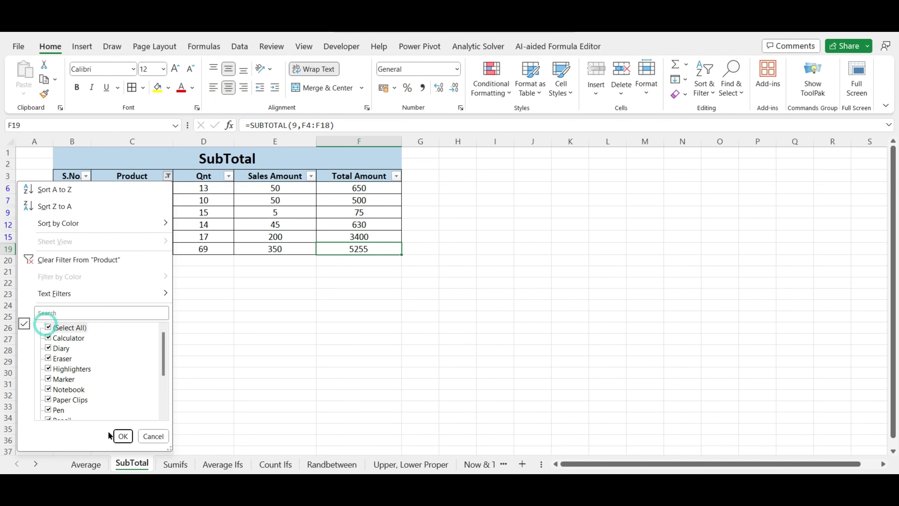
left_click(122, 436)
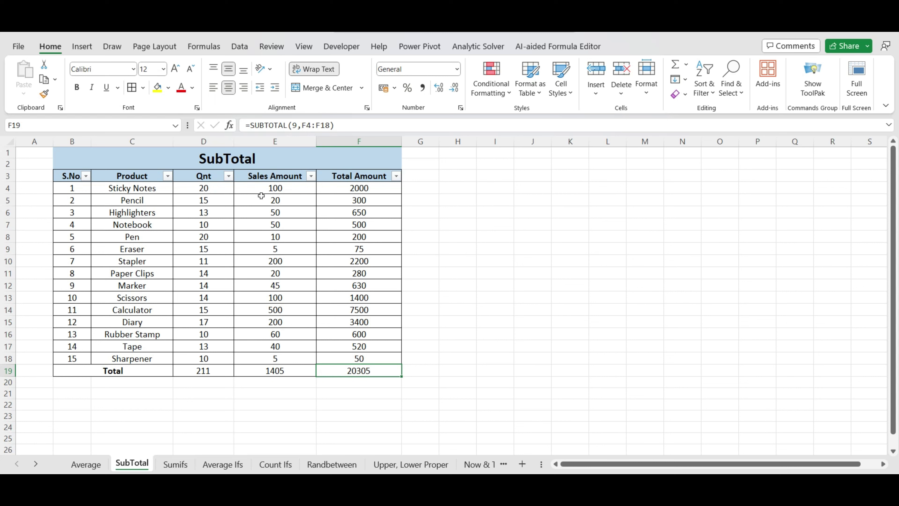
Step: Change the function number of the SUBTOTAL formula in D19 to 1 (AVERAGE)
left_click(205, 370)
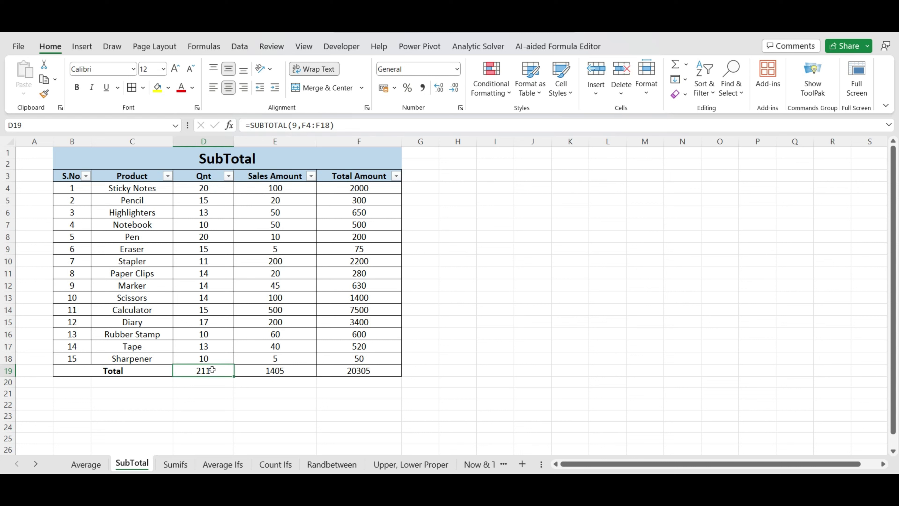
double_click(206, 370)
left_click(223, 376)
key("BackSpace")
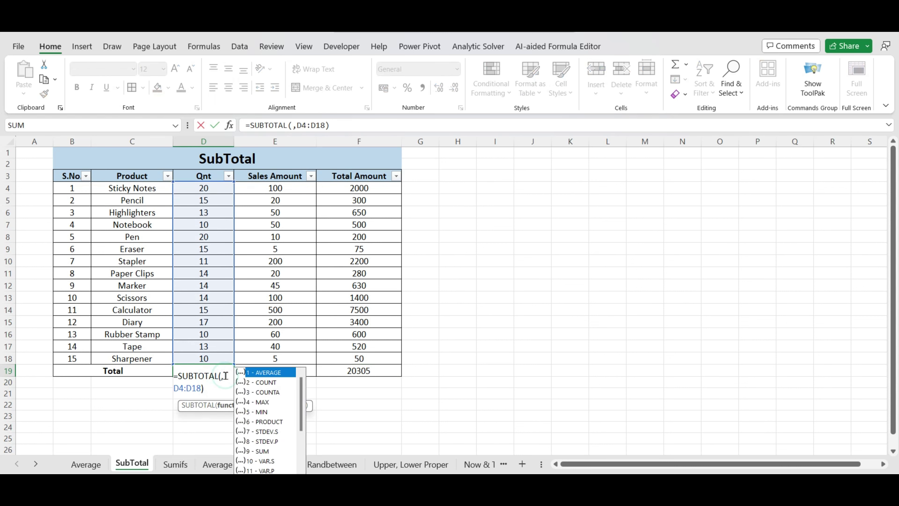
double_click(270, 372)
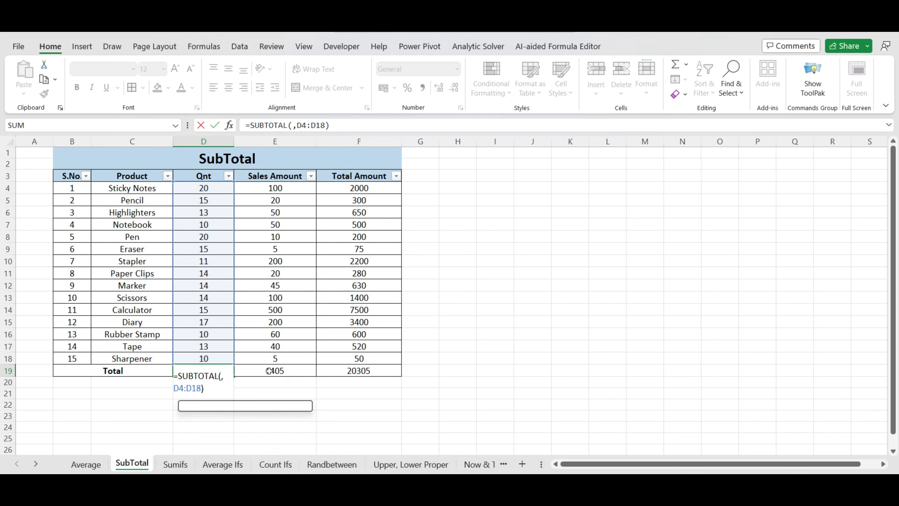
key("Return")
Step: Fill the AVERAGE subtotal from D19 across to F19 and format the three results with no decimal places
left_click(226, 368)
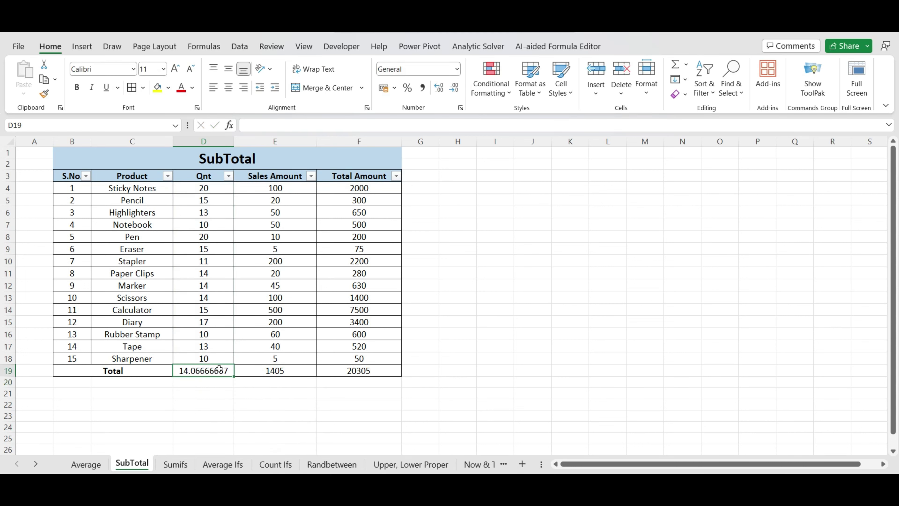
left_click_drag(234, 376, 396, 376)
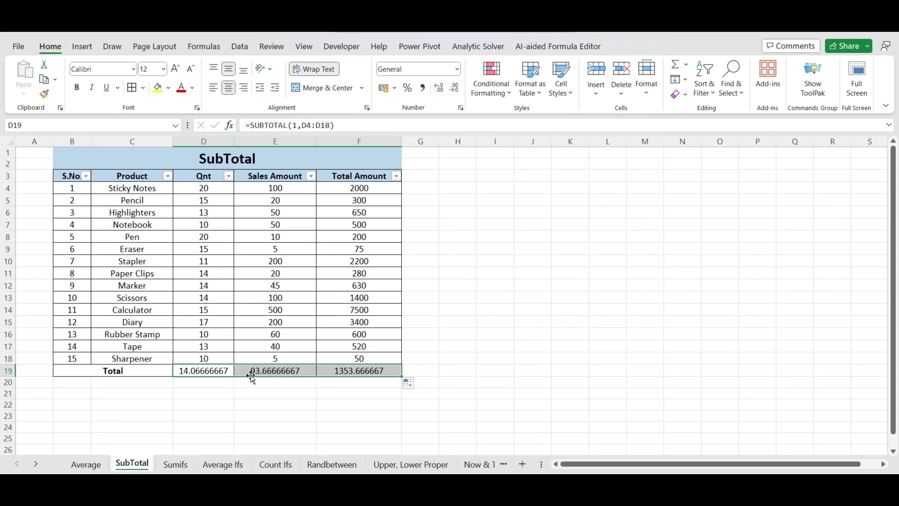
left_click(454, 90)
left_click(454, 91)
left_click(453, 90)
left_click(453, 90)
left_click(453, 91)
left_click(453, 91)
left_click(454, 91)
left_click(454, 90)
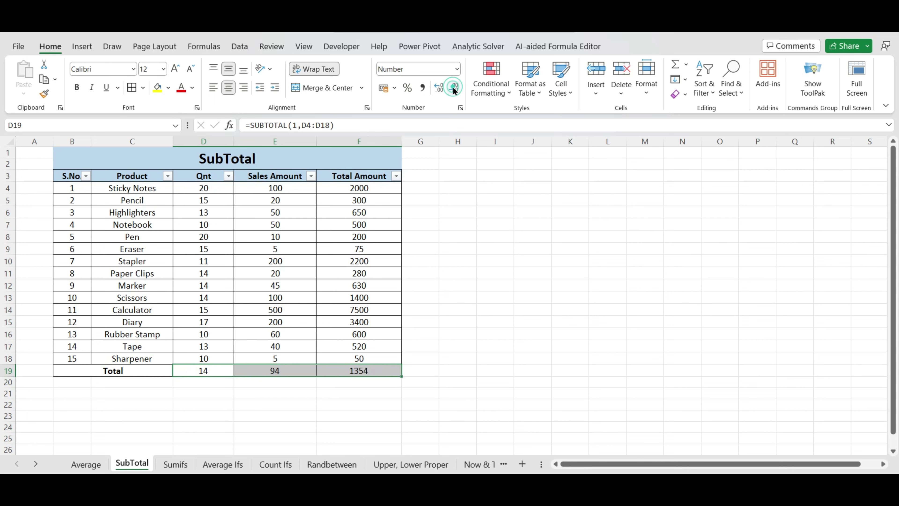
Step: Filter the Product column to show only Eraser, Highlighters, Marker and Notebook, and check the averages in the Total row
left_click(156, 212)
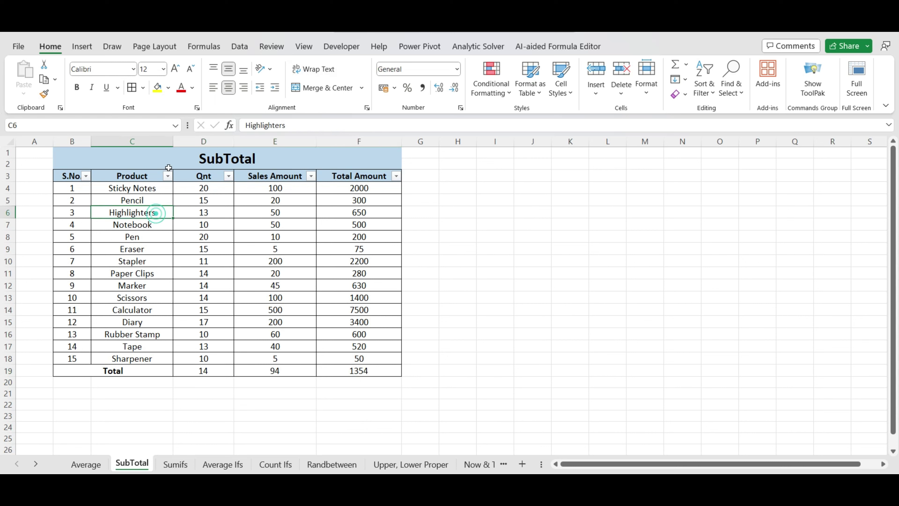
left_click(168, 176)
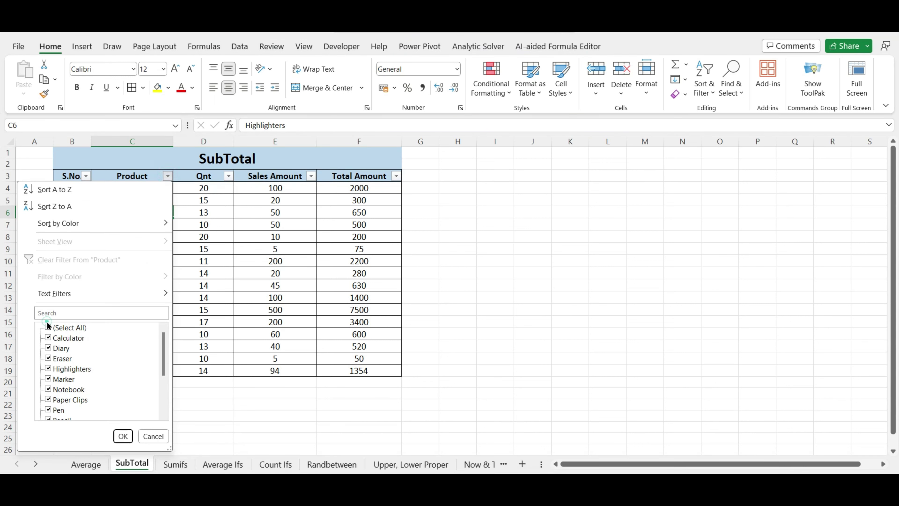
left_click(48, 327)
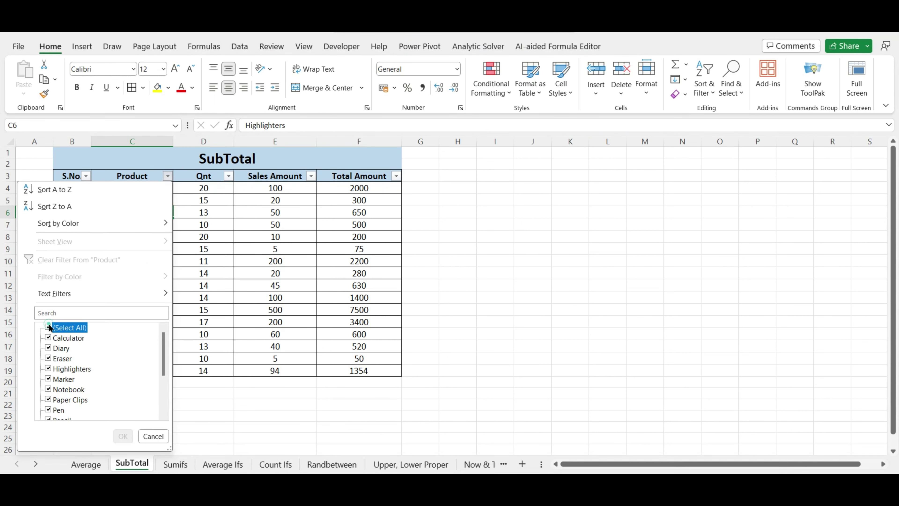
left_click(49, 358)
left_click(49, 369)
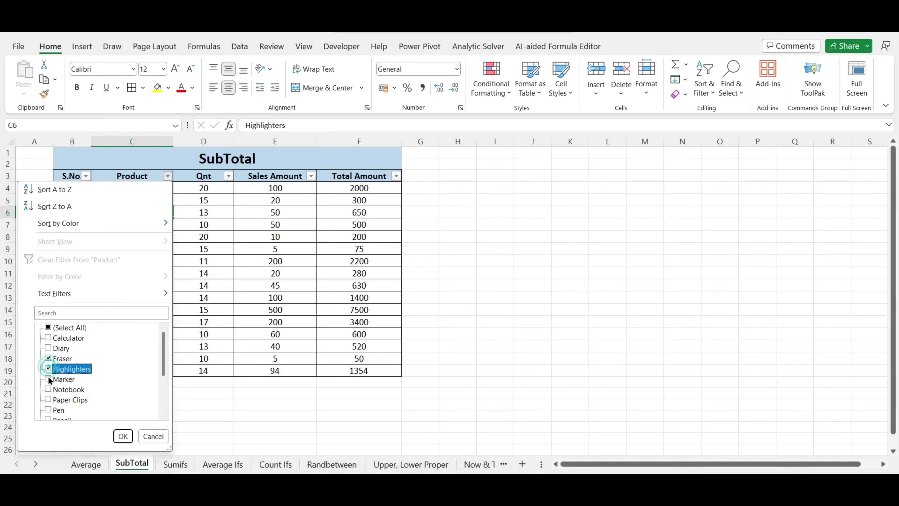
left_click(48, 379)
left_click(49, 389)
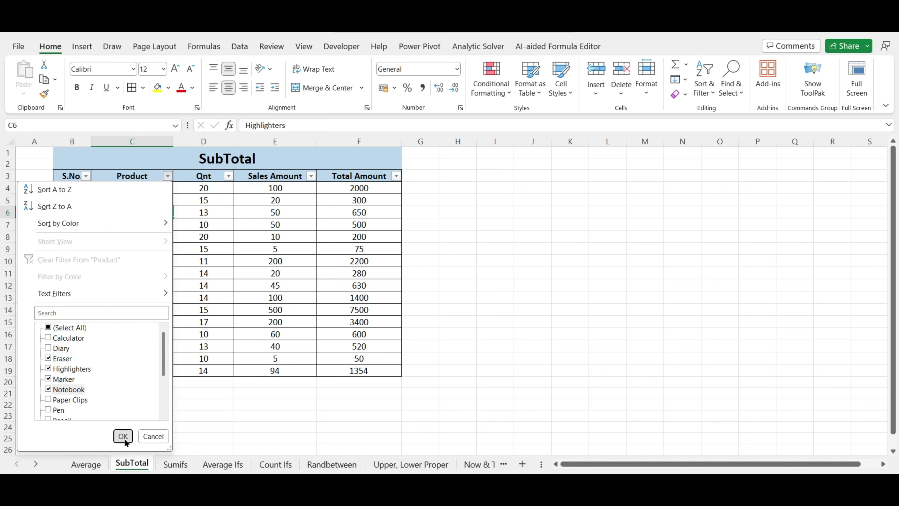
left_click(123, 436)
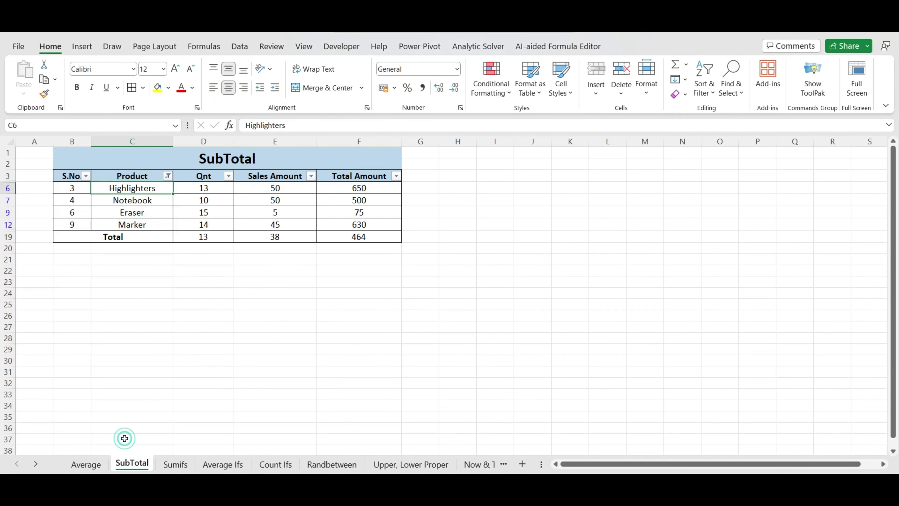
left_click(202, 238)
left_click(259, 238)
left_click(338, 238)
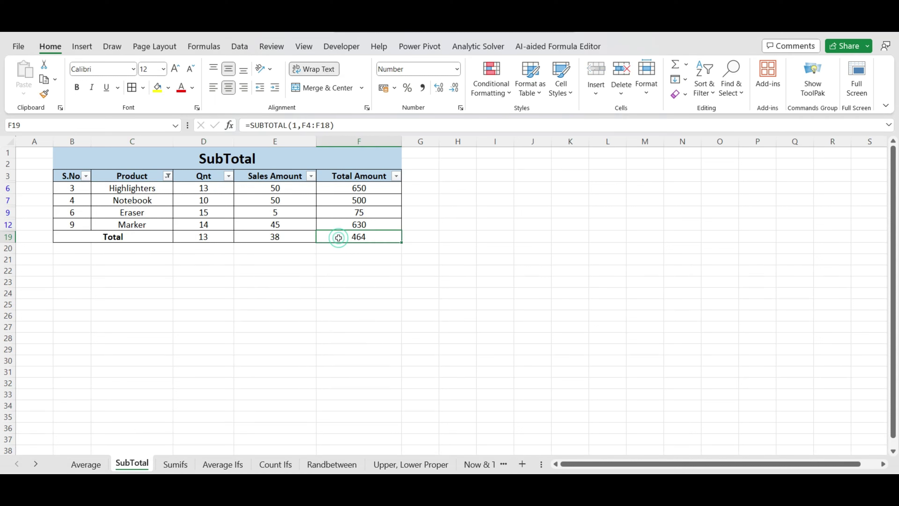
Step: Clear the Product column filter so that all products in the SubTotal table are shown again
left_click(175, 176)
left_click(168, 176)
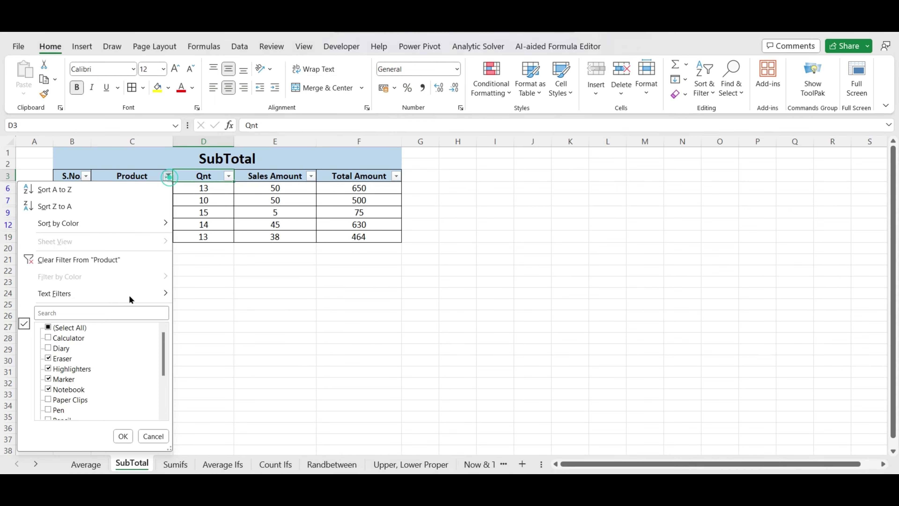
left_click(123, 434)
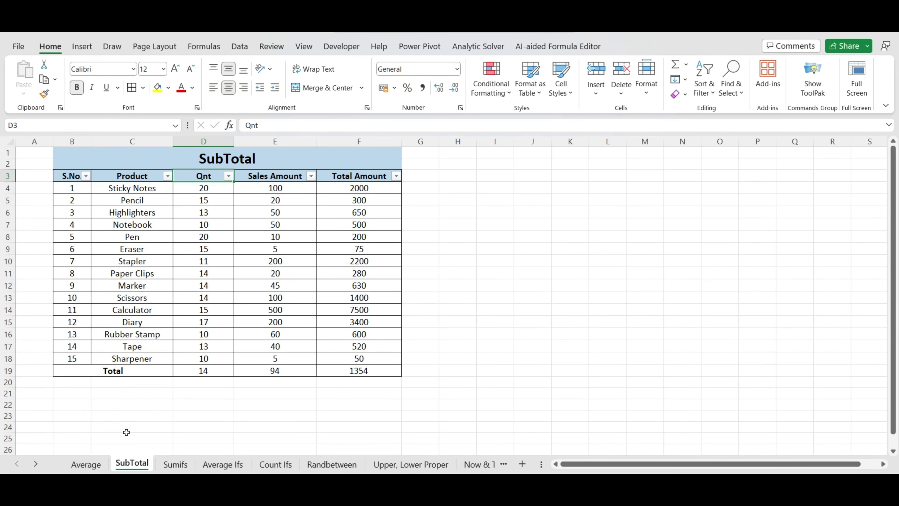
Step: On the Sumifs sheet, start a SUMIFS formula in K7 with the table's Salary column, Table2[Salary], as the sum range
left_click(176, 464)
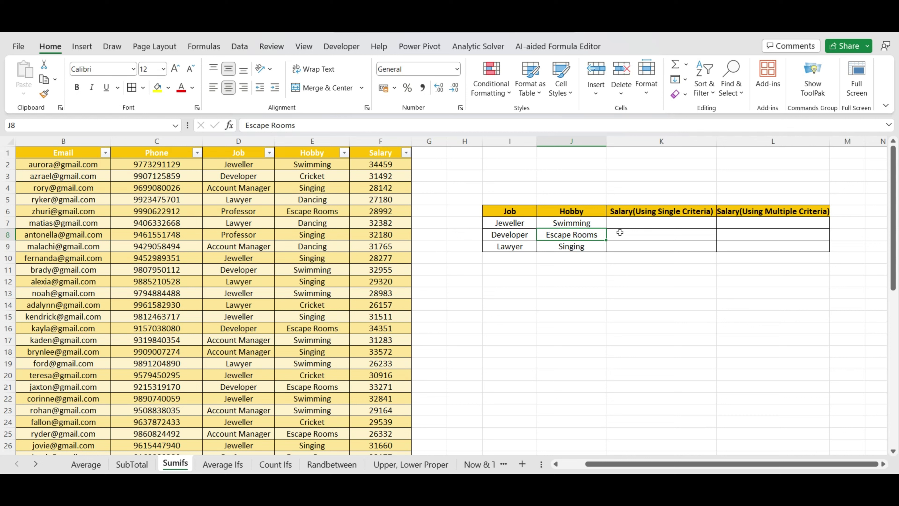
left_click(641, 223)
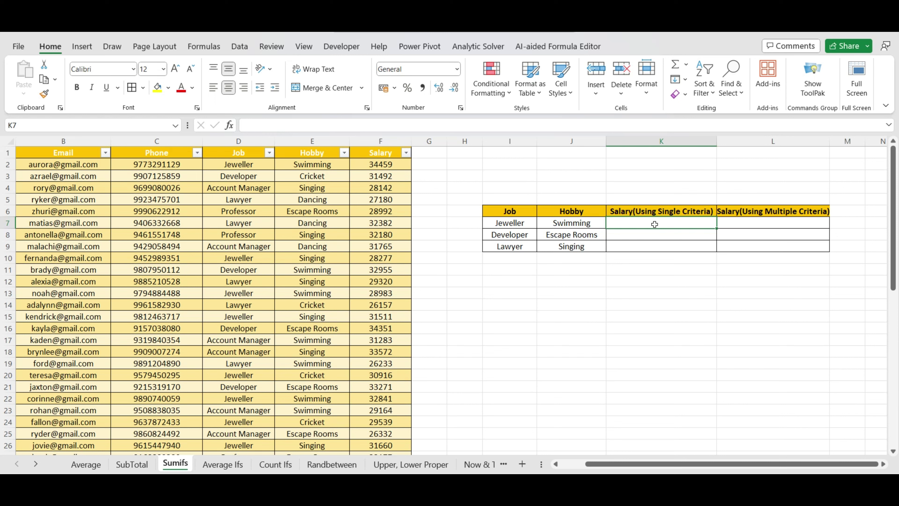
type("=Sumifs")
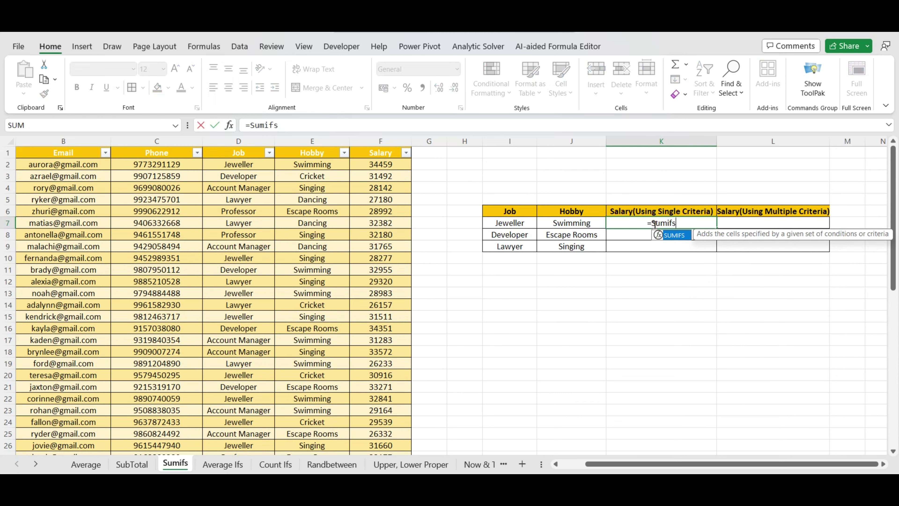
type("(")
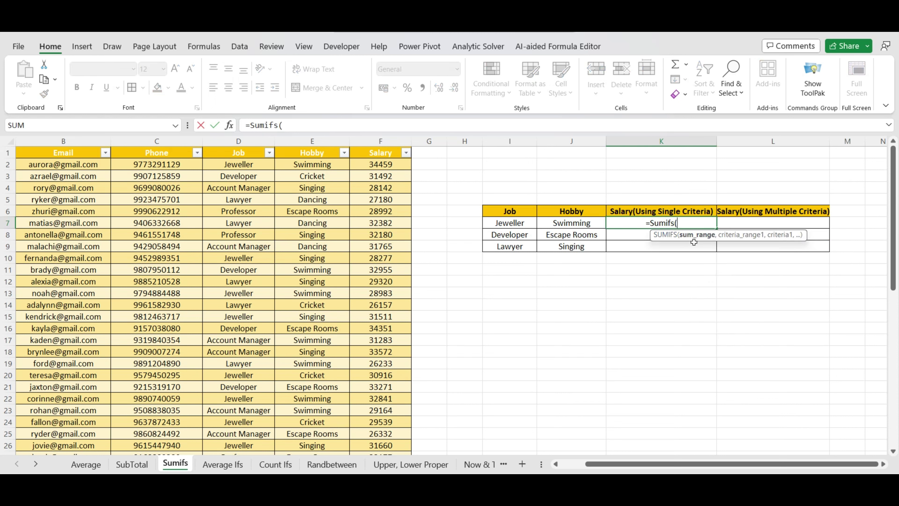
left_click(390, 163)
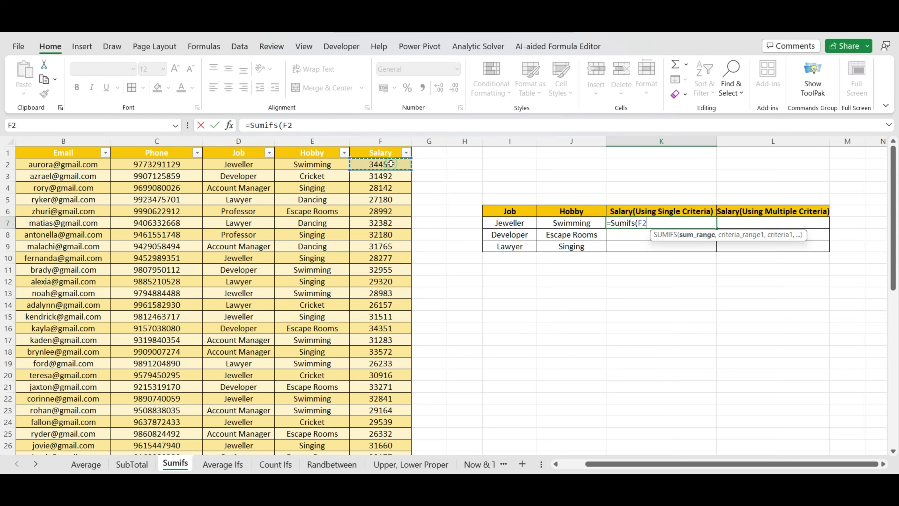
key("ctrl+shift+Down")
type(",")
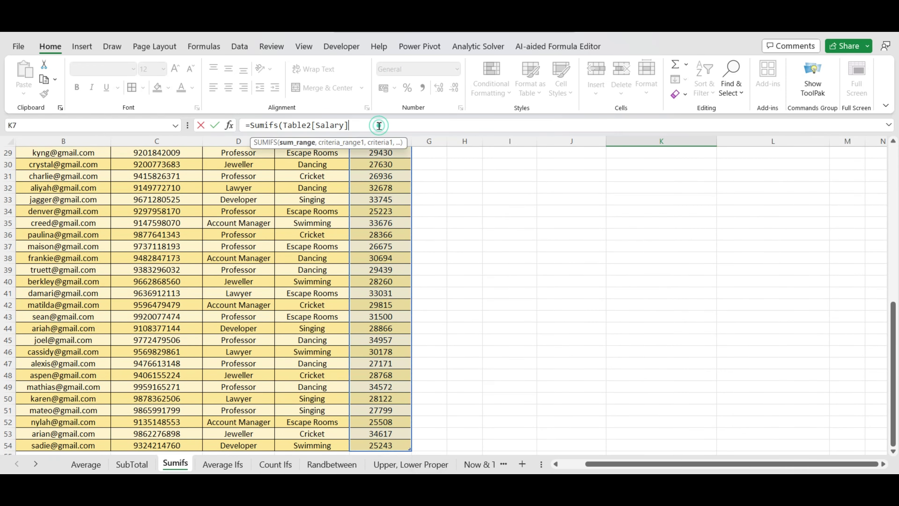
left_click_drag(892, 329, 893, 174)
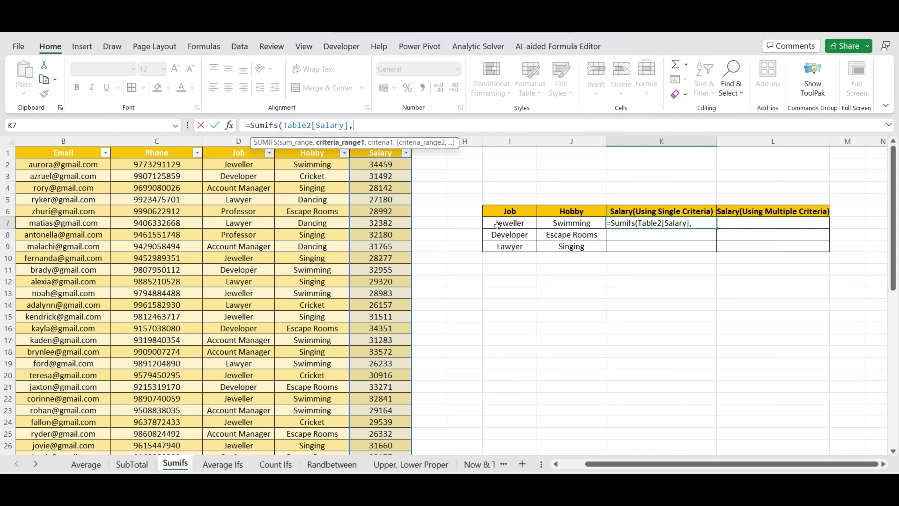
Step: Complete the K7 SUMIFS formula with Table2[Job] as the criteria range and I7 as the criterion
left_click(251, 163)
key("ctrl+shift+Down")
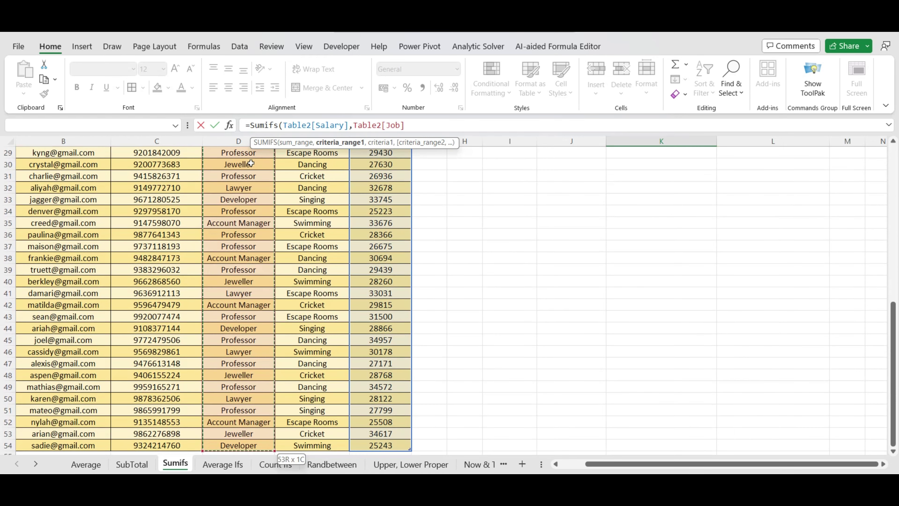
type(",")
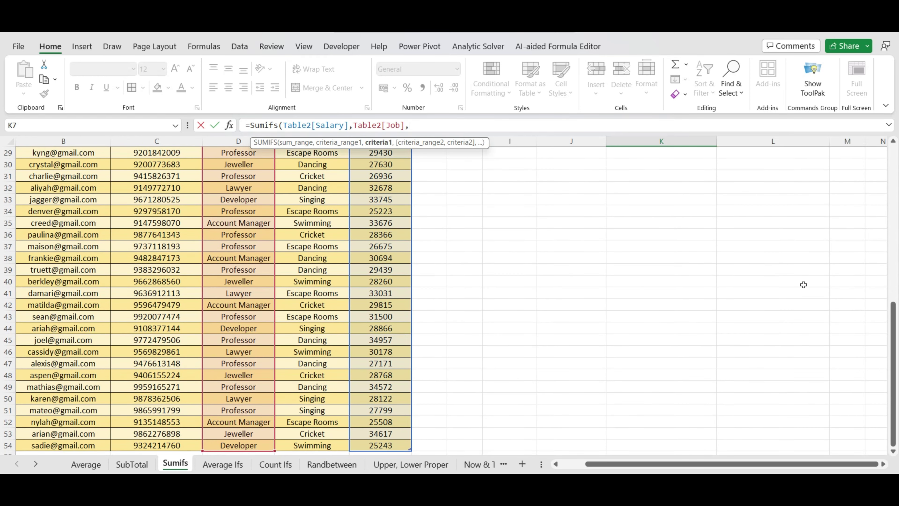
left_click_drag(893, 338, 893, 159)
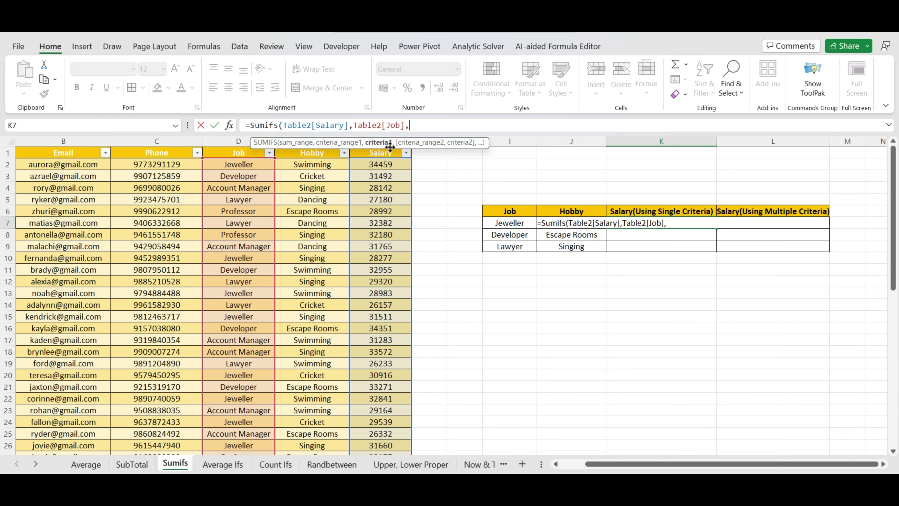
left_click(502, 223)
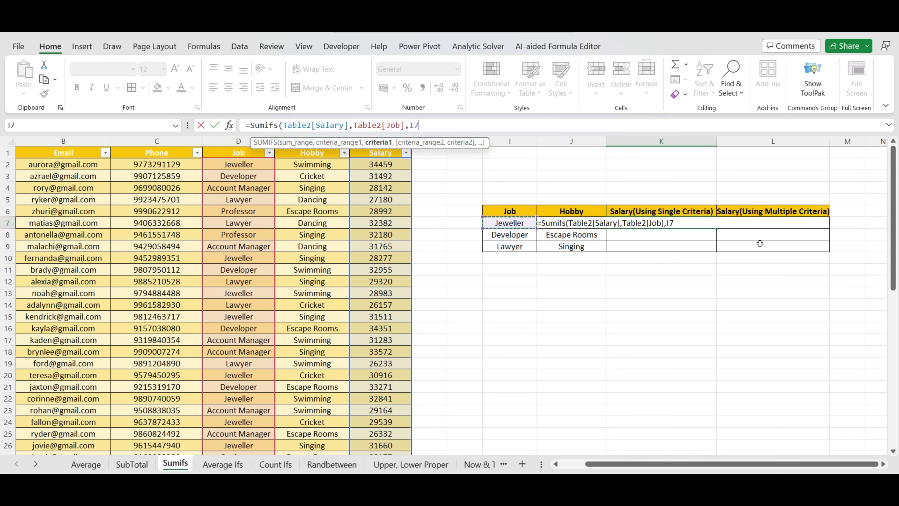
type(")")
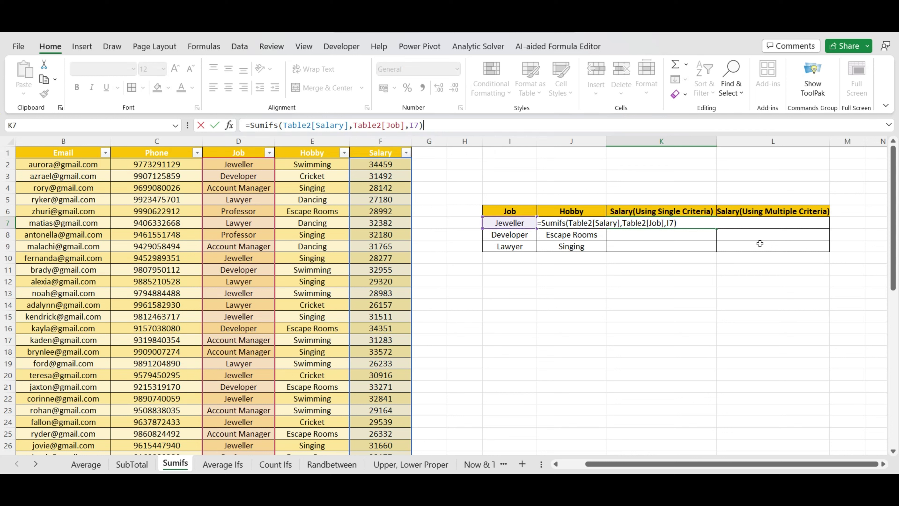
key("Return")
Step: Fill the single-criteria SUMIFS formula from K7 down to K9
left_click(703, 223)
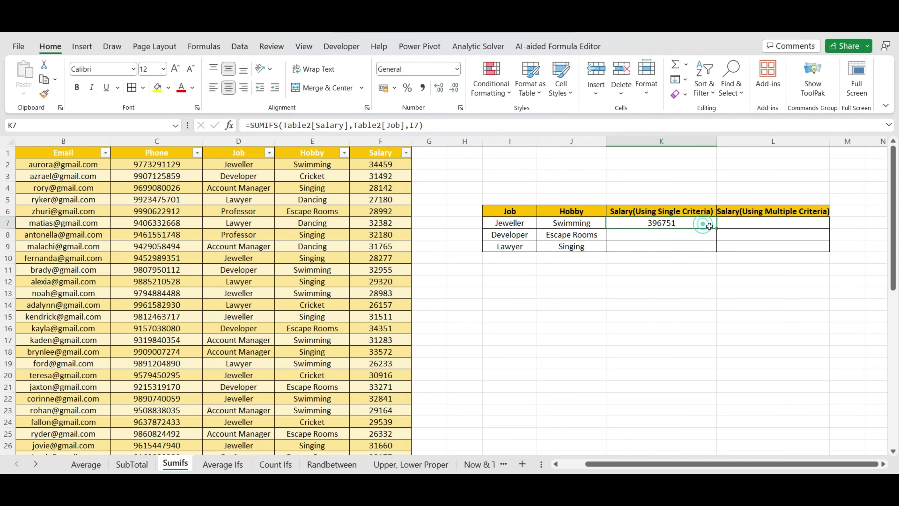
left_click_drag(704, 224, 718, 230)
left_click(718, 227)
left_click(702, 224)
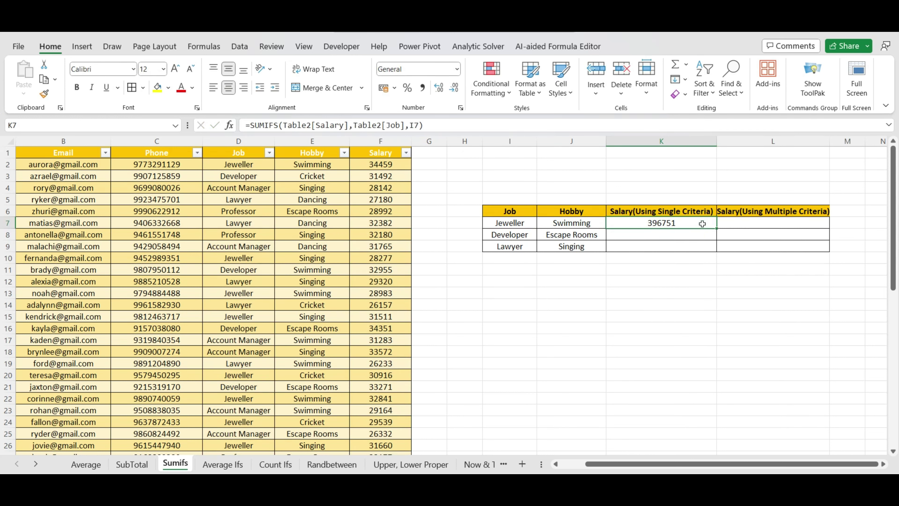
double_click(716, 228)
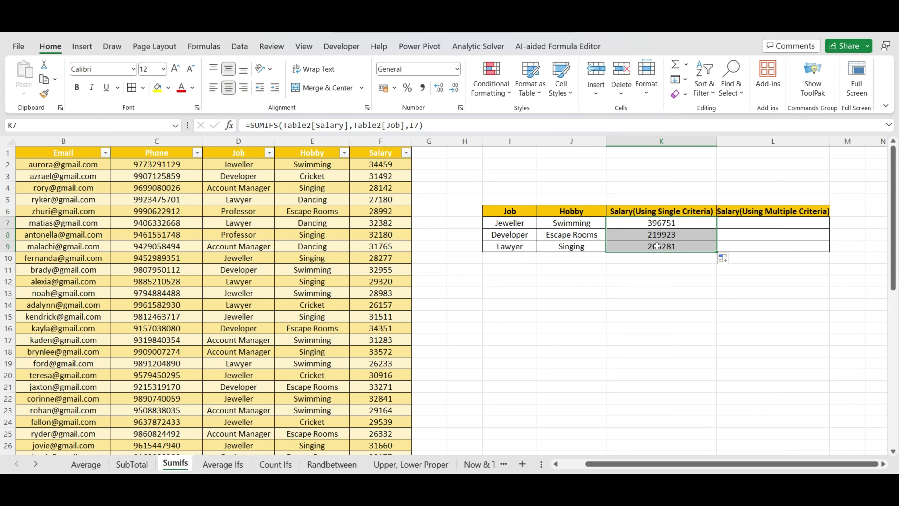
Step: Examine the jobs in I7:I9 against their single-criteria salary totals, and the Jeweller and Swimming criteria for the multiple-criteria column
left_click(507, 224)
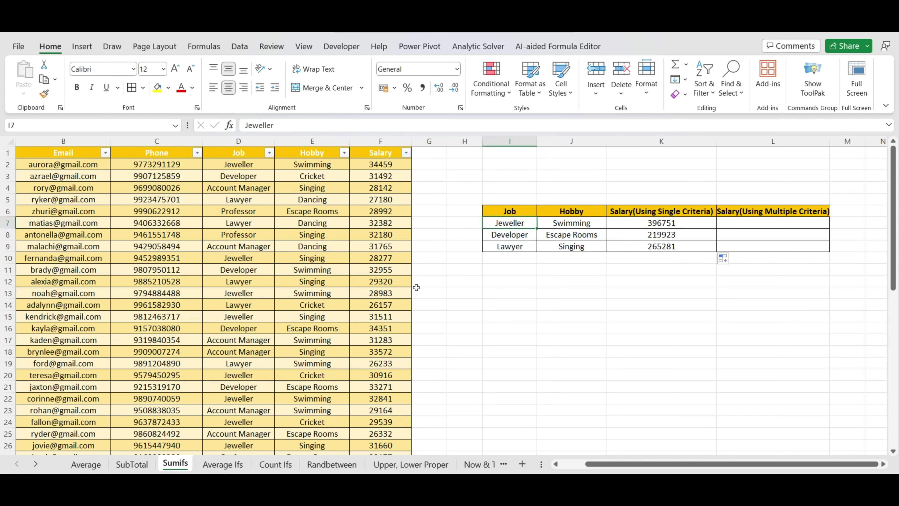
left_click(511, 236)
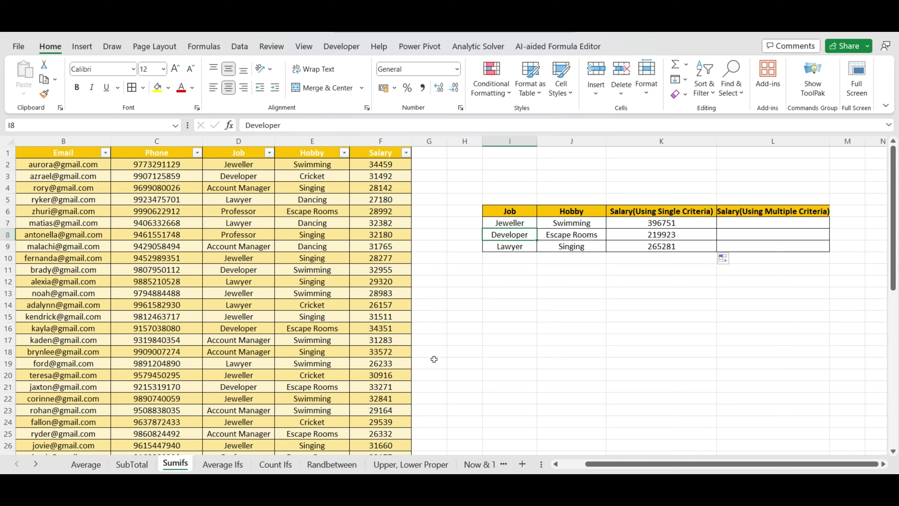
left_click(524, 248)
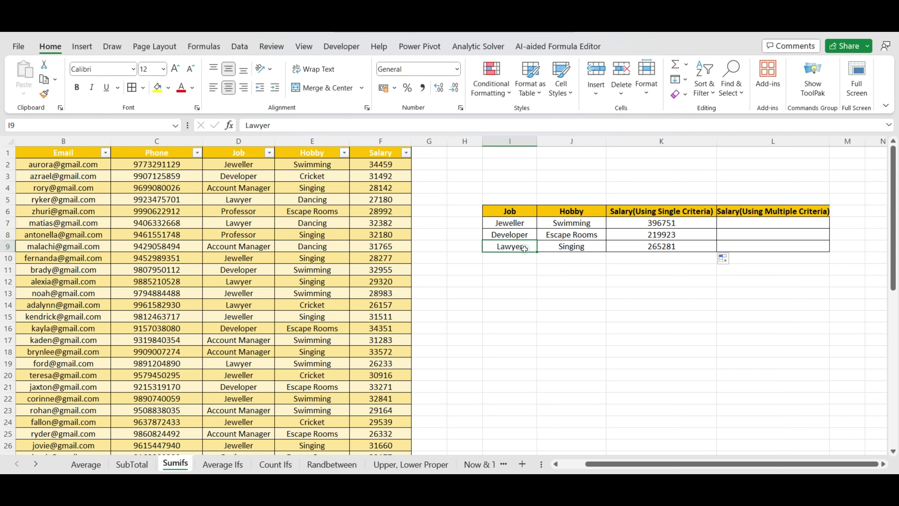
left_click(681, 248)
left_click(749, 219)
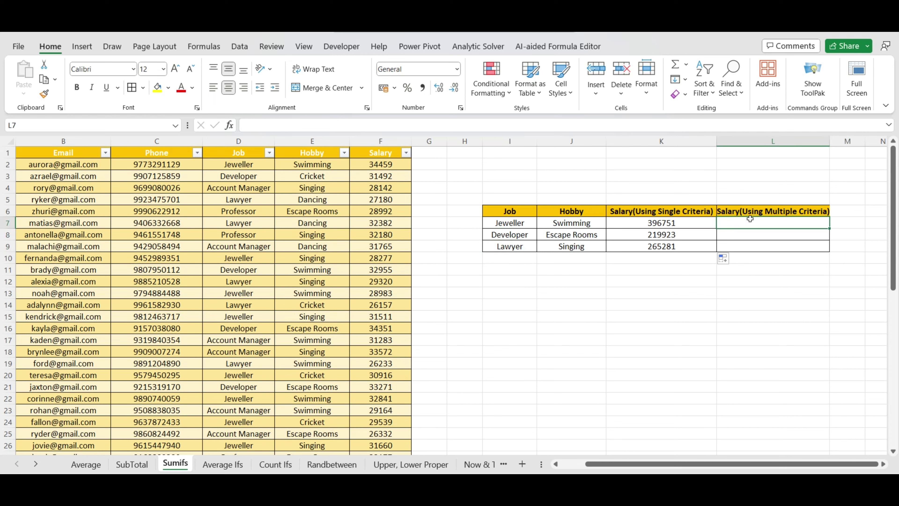
left_click(514, 221)
left_click(567, 222)
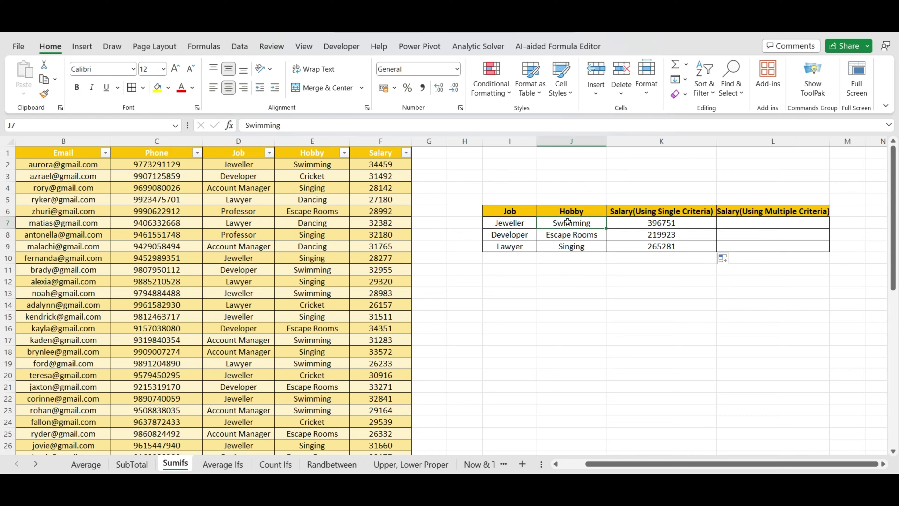
Step: Start a SUMIFS formula in L7 with Table2[Salary] as the sum range
left_click(757, 218)
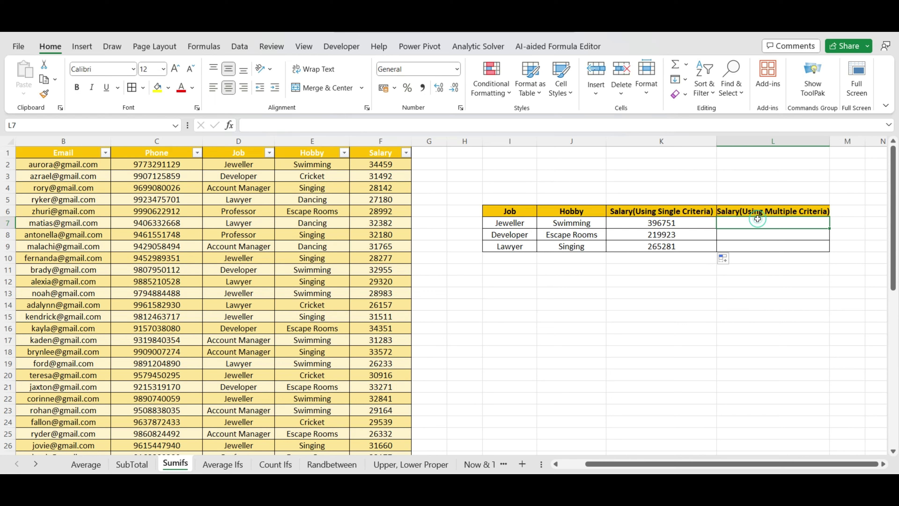
type("=su")
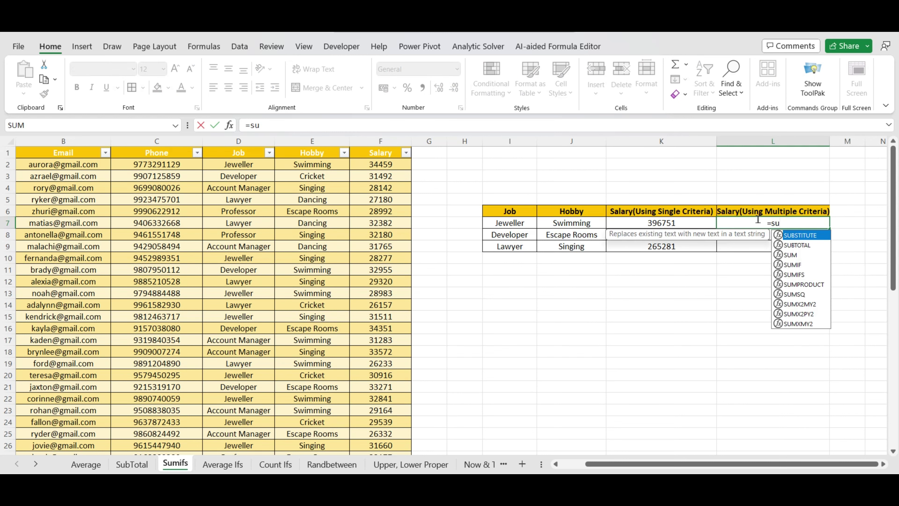
type("mifs")
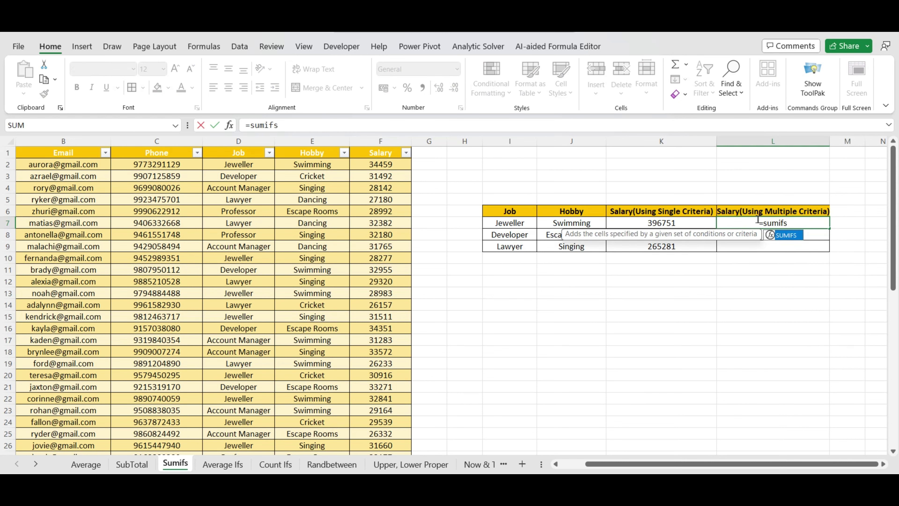
type("(")
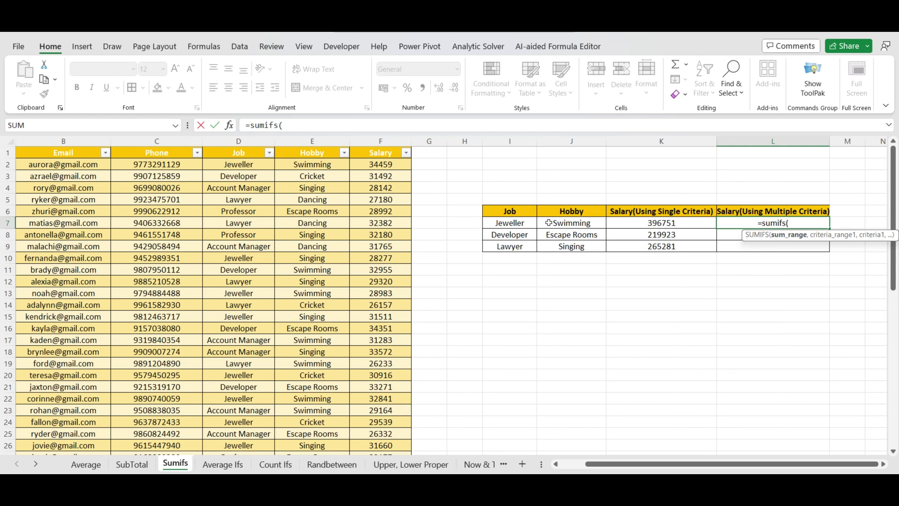
left_click_drag(406, 169, 410, 450)
left_click(370, 125)
type(",")
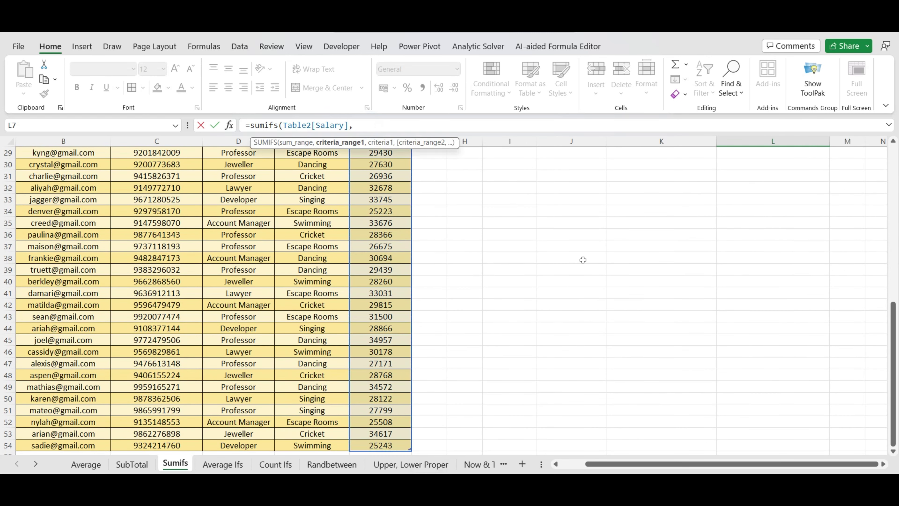
left_click_drag(893, 315, 893, 160)
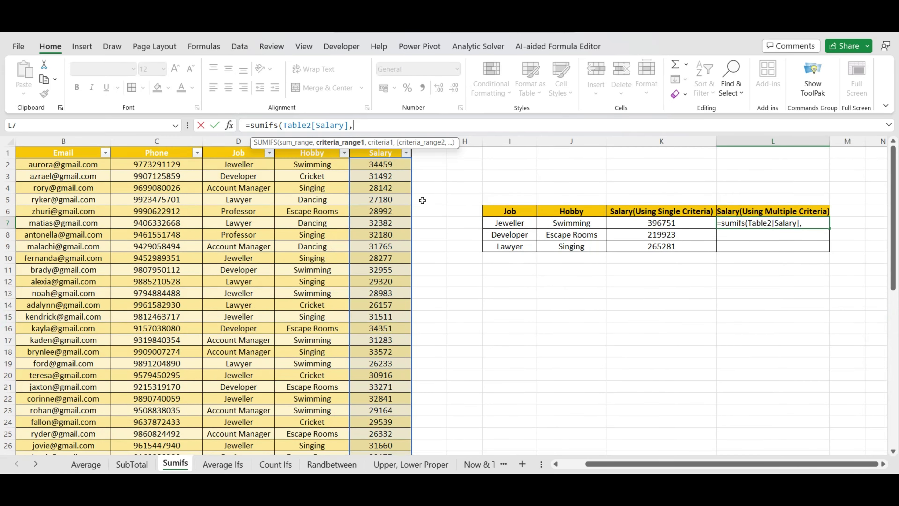
Step: Add Table2[Job] as the first criteria range and I7 as its criterion in the L7 formula
left_click_drag(244, 161, 240, 450)
type(",")
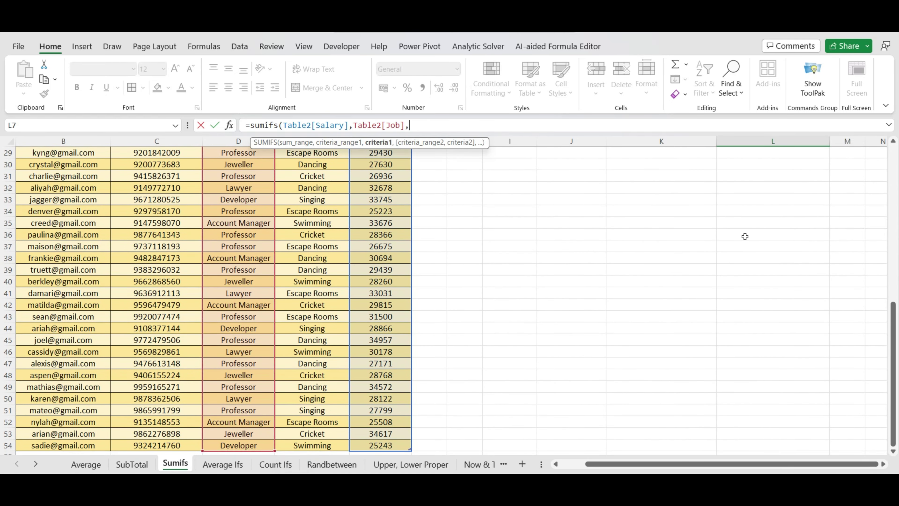
left_click_drag(892, 424, 892, 273)
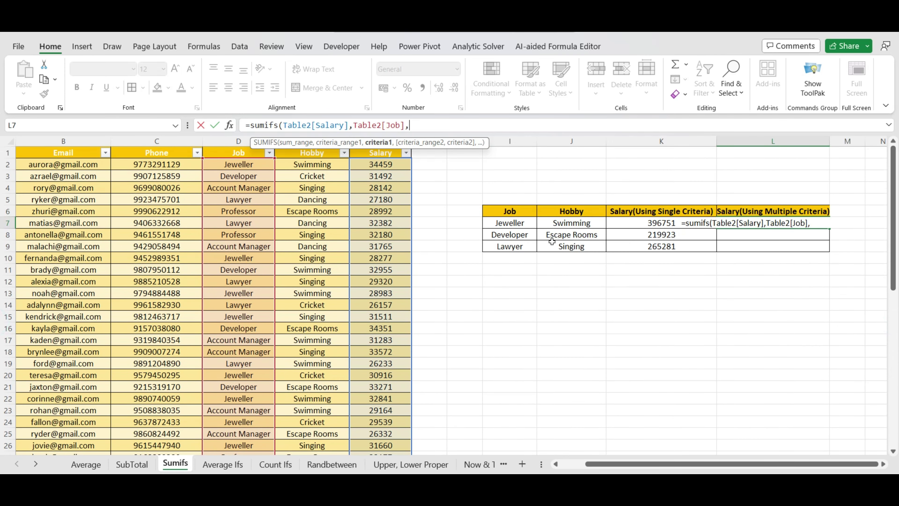
left_click(509, 223)
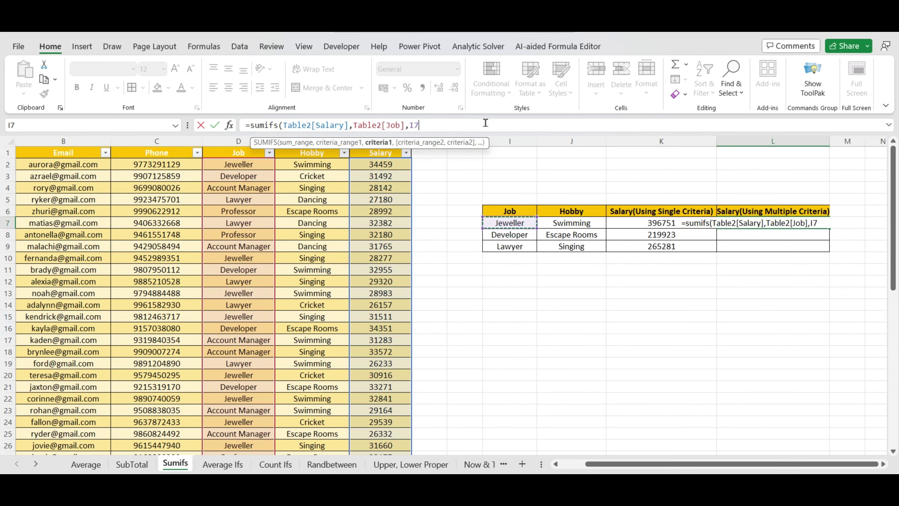
type(",")
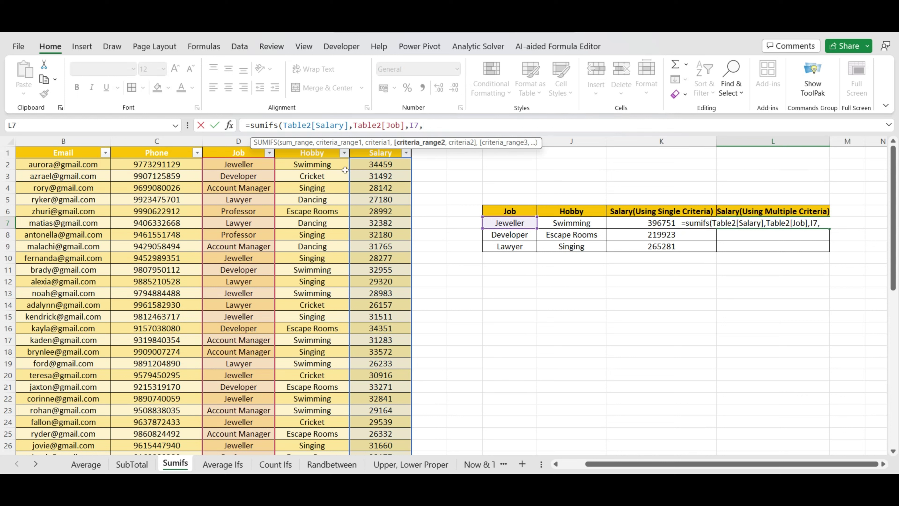
Step: Add Table2[Hobby] as the second criteria range with J7 as its criterion and complete the SUMIFS formula in L7
left_click(316, 164)
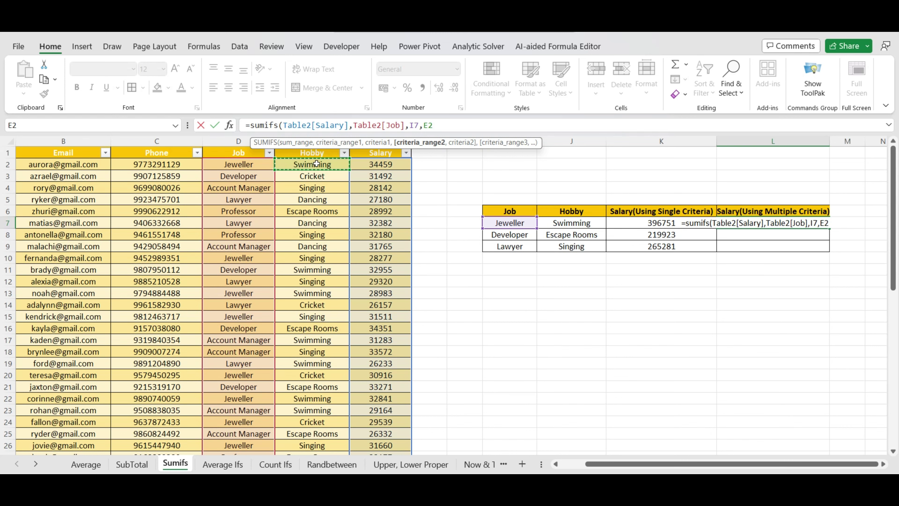
key("ctrl+shift+Down")
type(",")
scroll(893, 321, "up", 10)
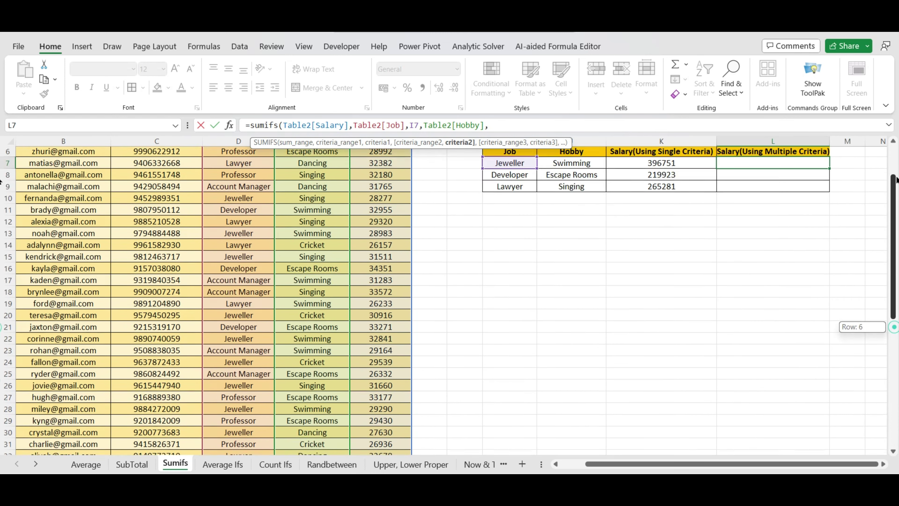
left_click(577, 225)
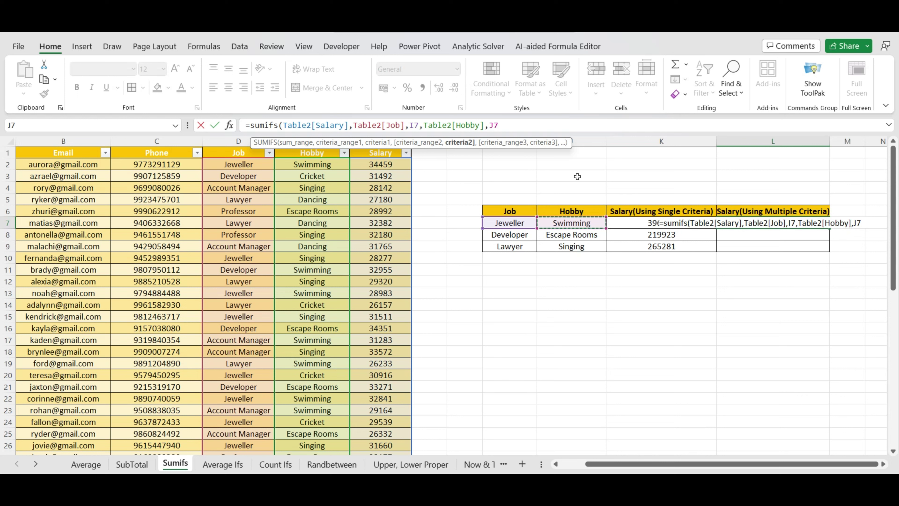
key("Return")
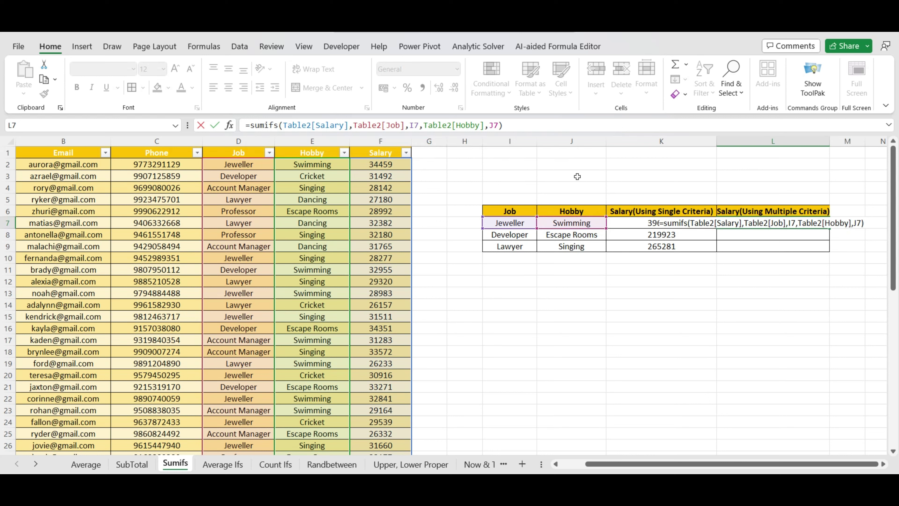
Step: Check the Jeweller and Swimming criteria, and fill the multiple-criteria SUMIFS formula from L7 down to L9
left_click(513, 221)
left_click(572, 222)
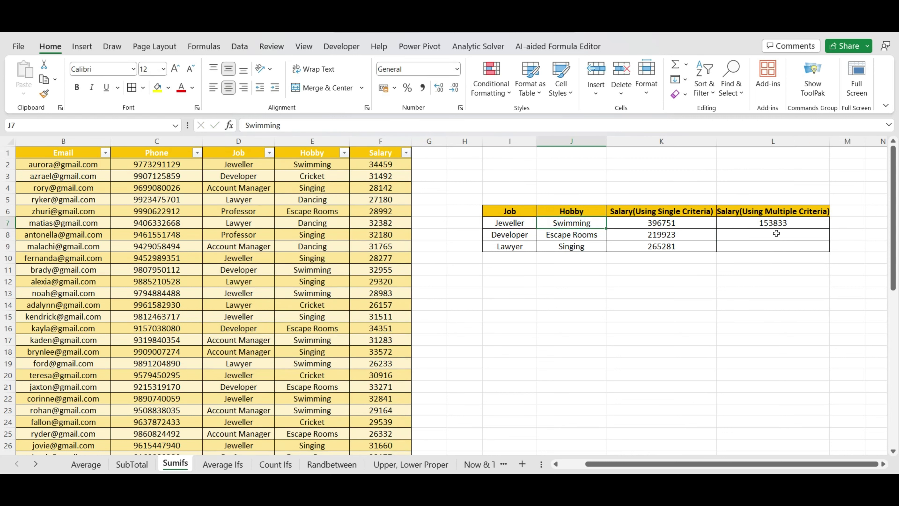
left_click(775, 224)
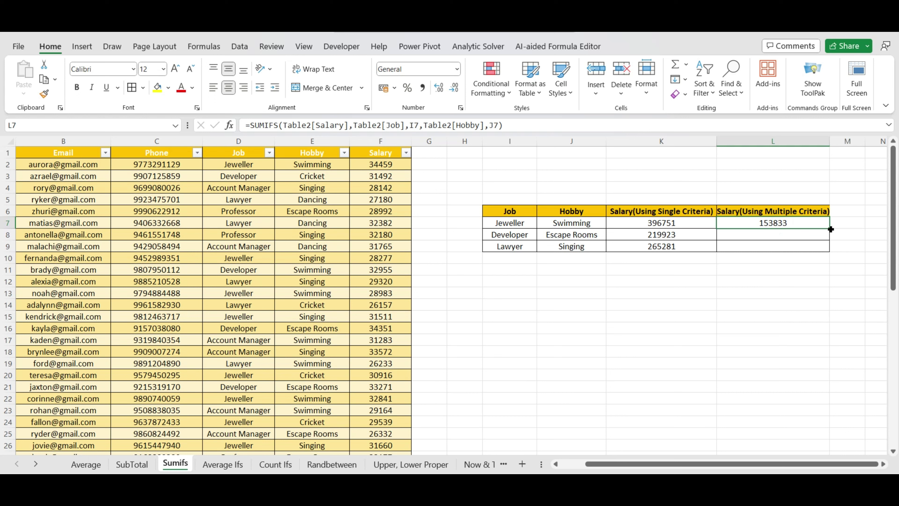
left_click_drag(830, 230, 830, 249)
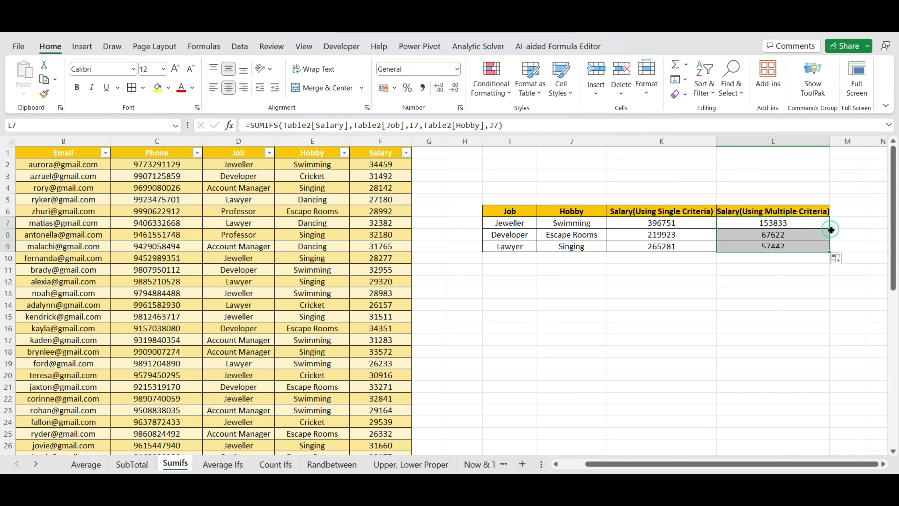
Step: Examine the multiple-criteria salary totals for Developer with Escape Rooms and for Lawyer with Singing
left_click(509, 238)
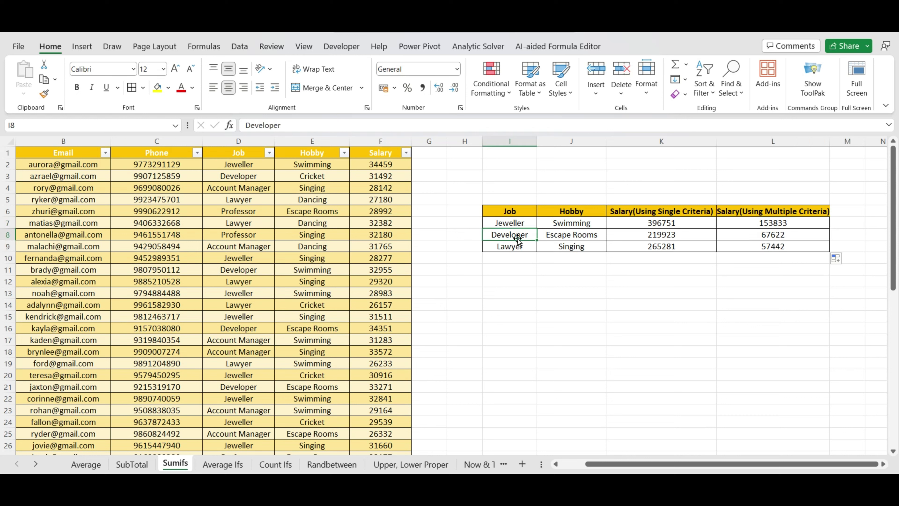
left_click(576, 234)
left_click(775, 234)
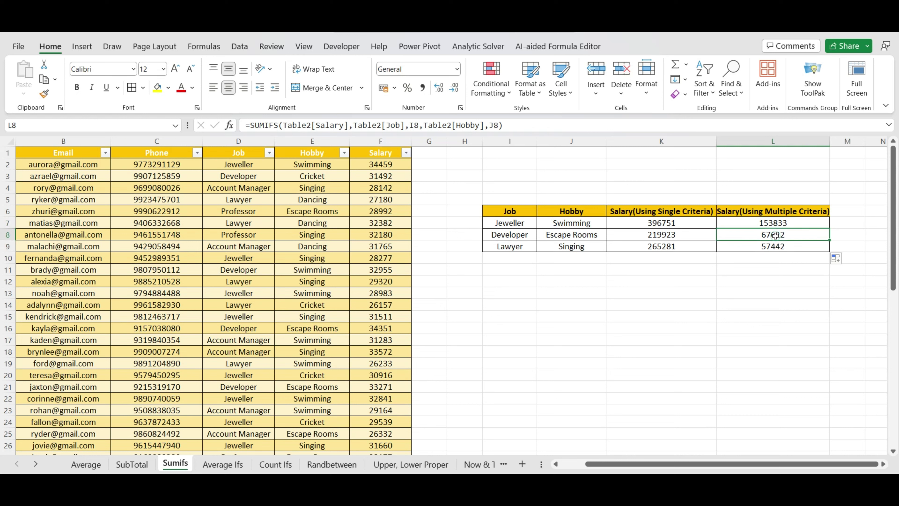
left_click(512, 246)
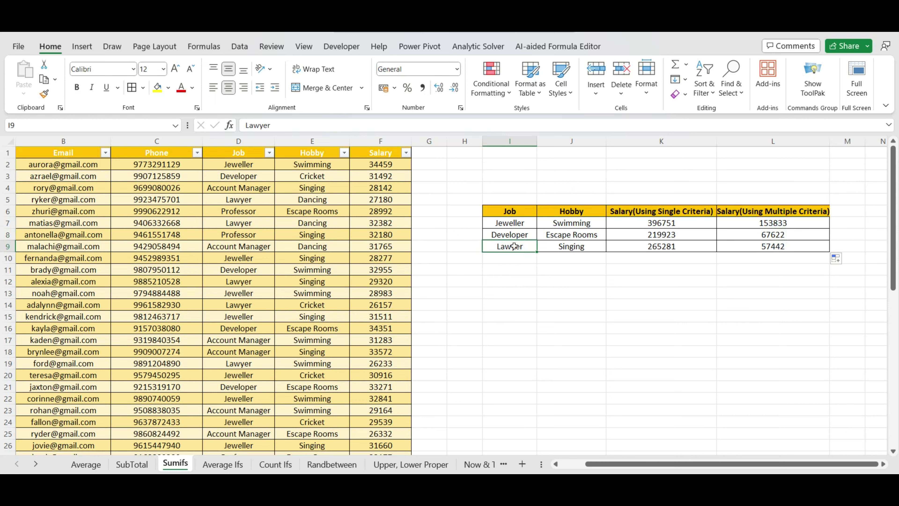
left_click(571, 247)
left_click(790, 254)
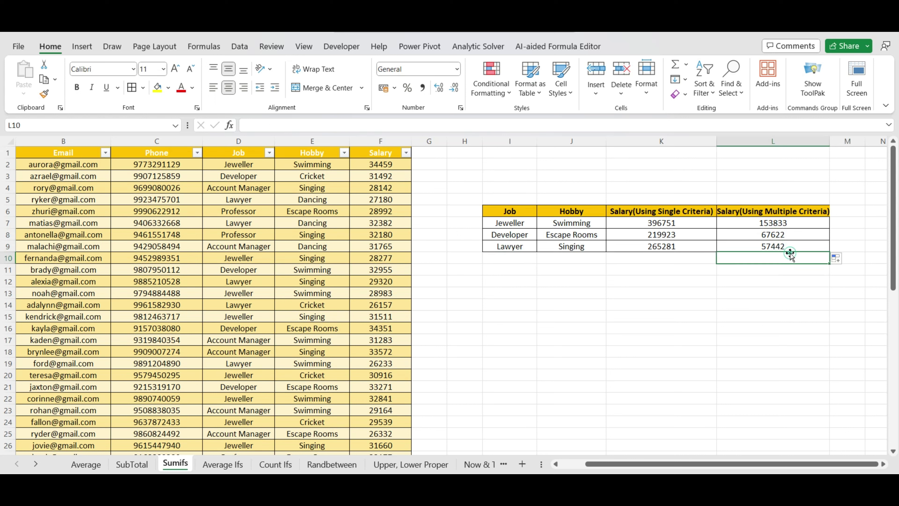
left_click(783, 247)
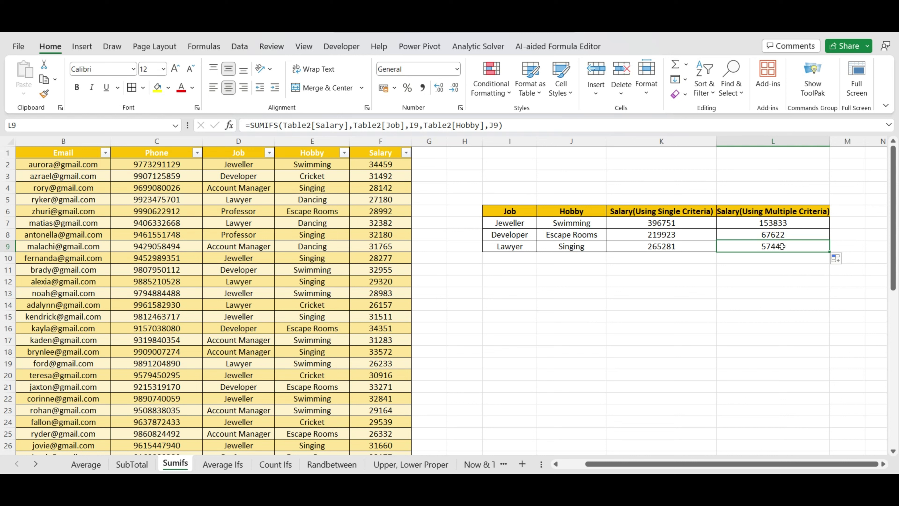
Step: On the Average Ifs sheet, start an AVERAGEIFS formula in K7 with Table23[Salary] as the average range
left_click(223, 464)
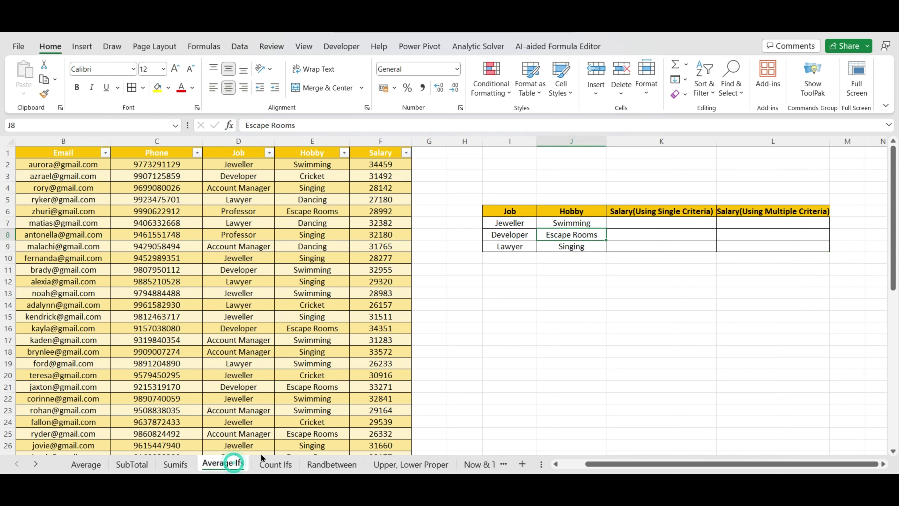
left_click(652, 223)
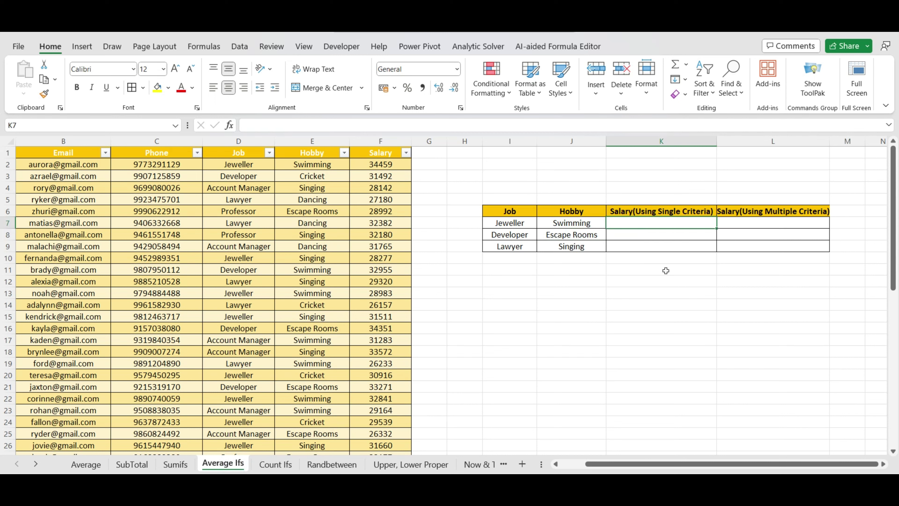
type("=Ave")
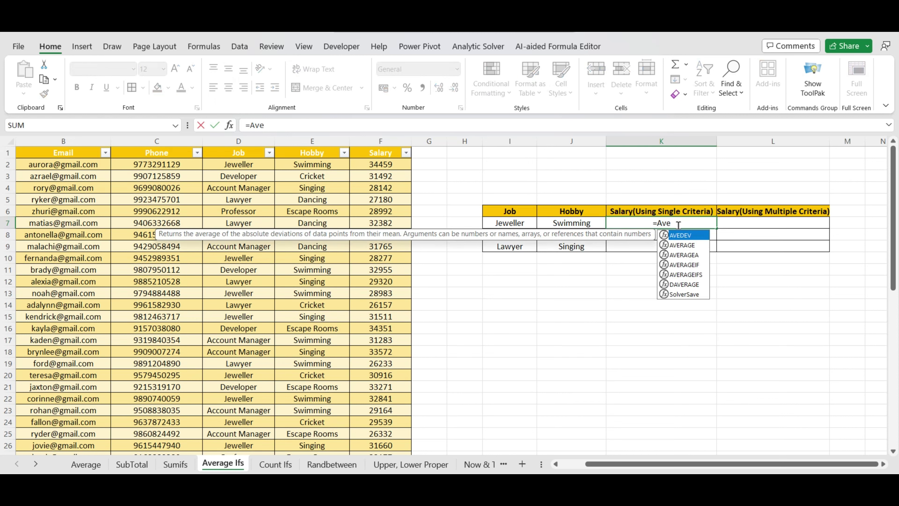
type("rageifs(")
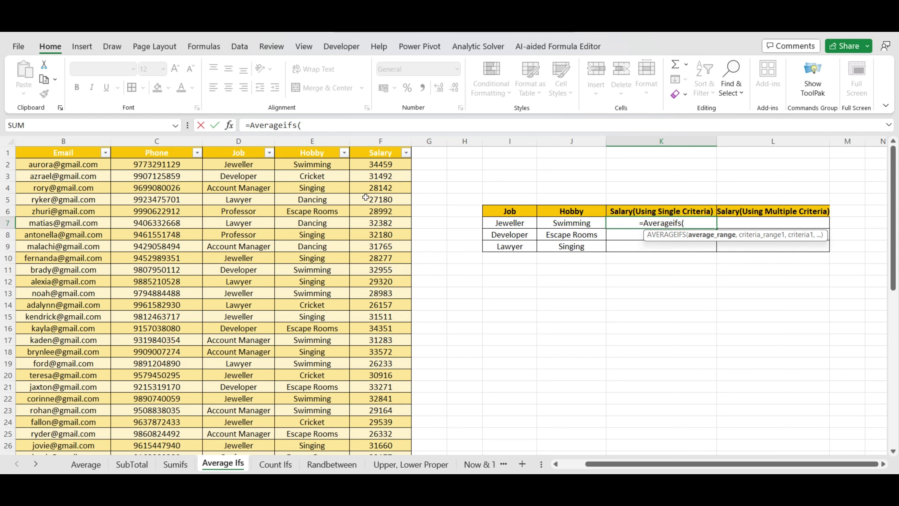
left_click(384, 169)
key("ctrl+shift+Down")
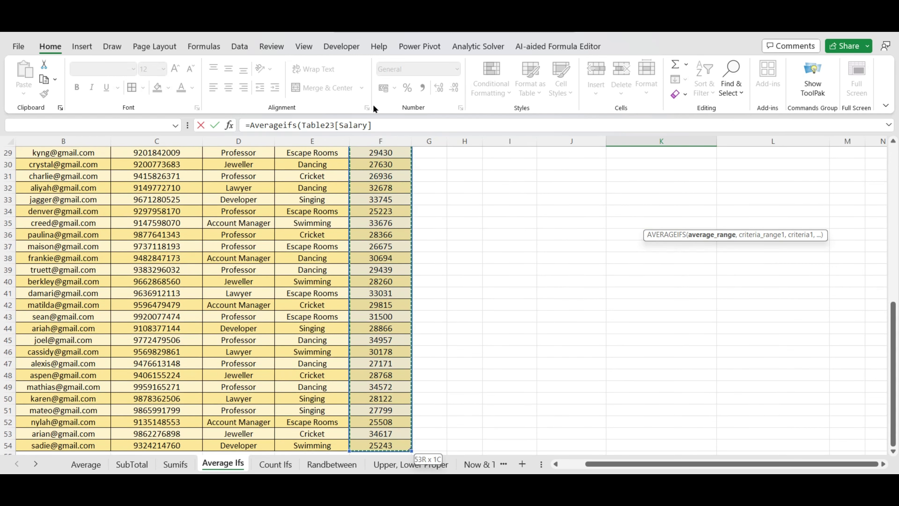
type(",")
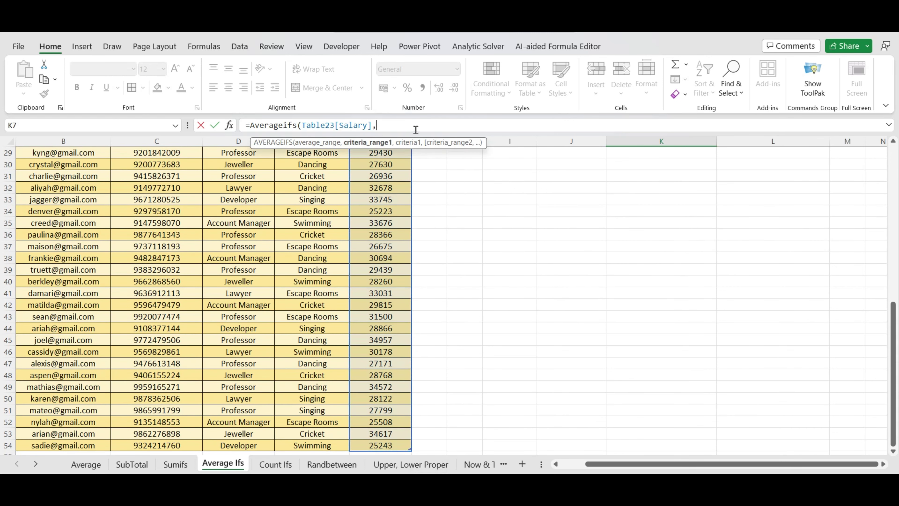
left_click_drag(892, 355, 893, 198)
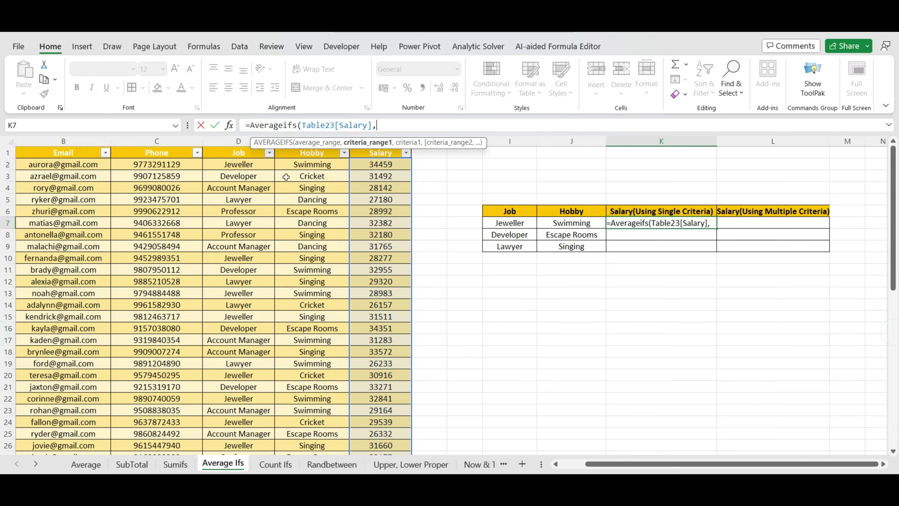
Step: Add Table23[Job] as the first criteria range and I7 as its criterion in the K7 formula
left_click(244, 164)
key("ctrl+shift+Down")
type(",")
left_click_drag(892, 313, 893, 161)
left_click(494, 223)
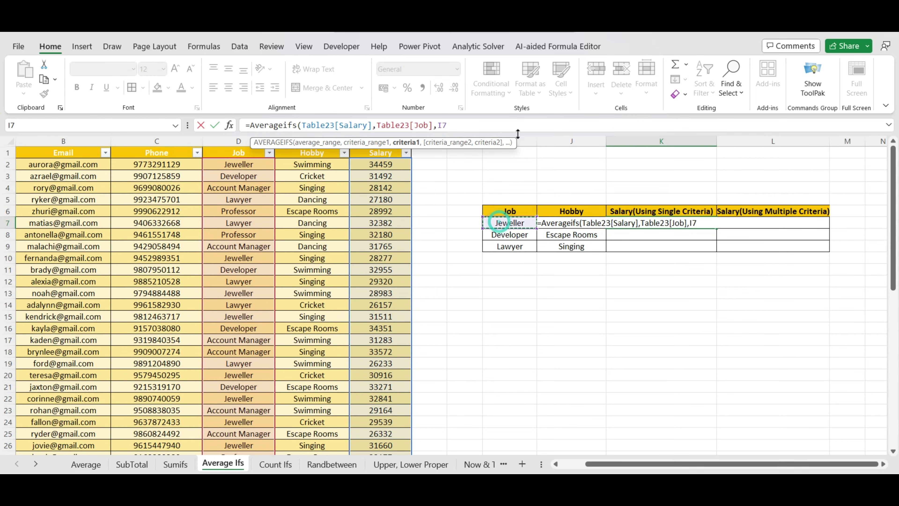
type(",")
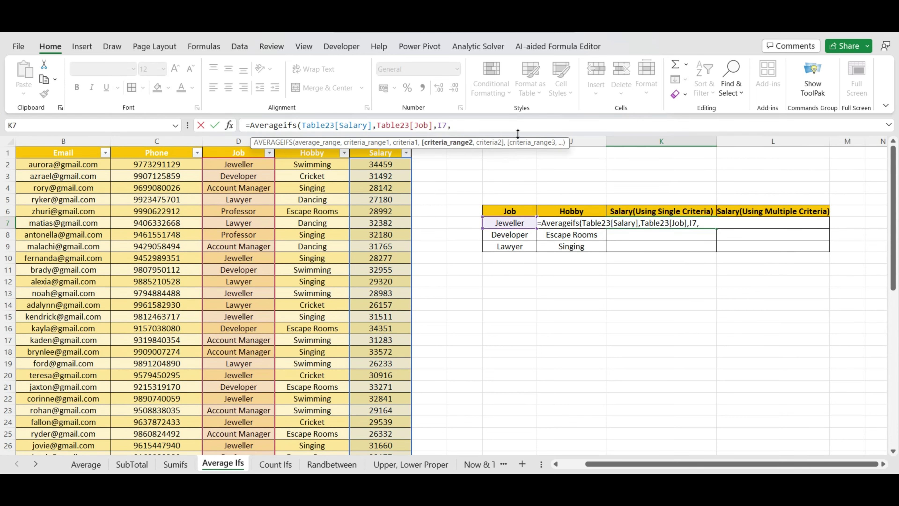
Step: Add Table23[Hobby] as the second criteria range with J7 as its criterion and complete the AVERAGEIFS formula in K7
left_click(315, 163)
type(",")
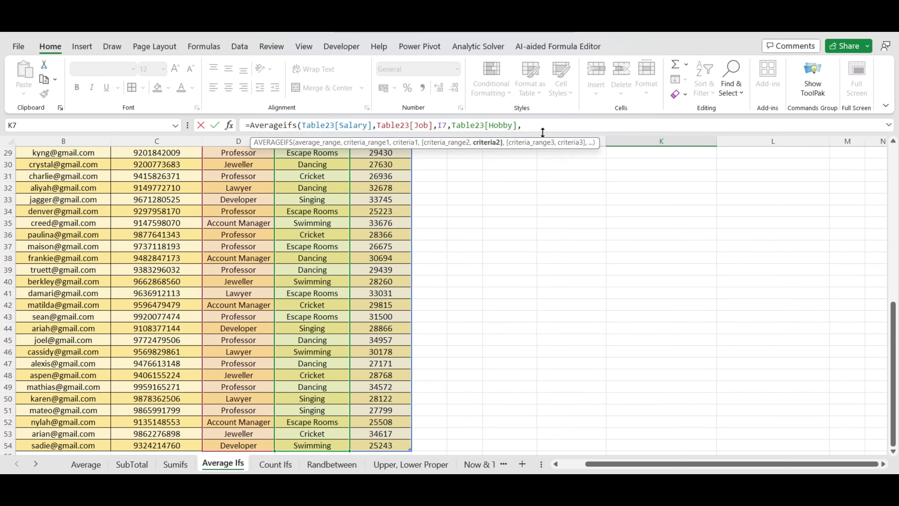
scroll(0, 318, "up", 10)
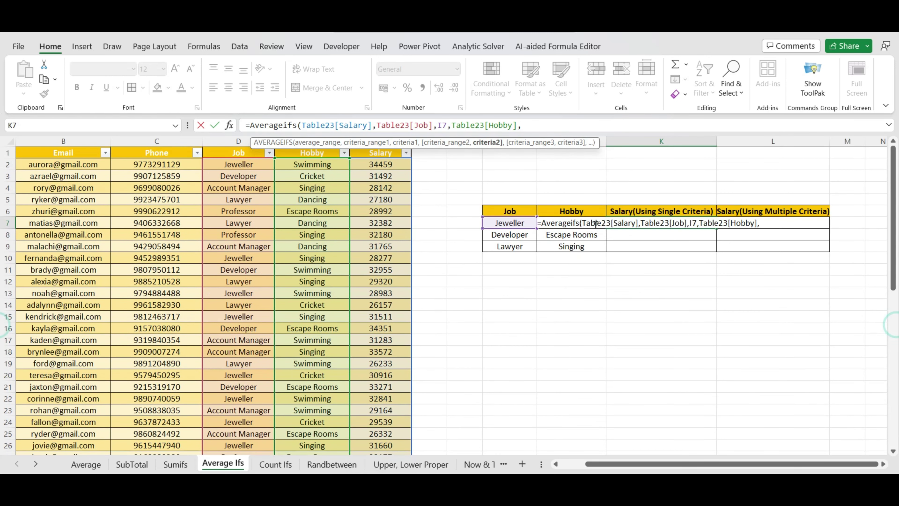
left_click(582, 222)
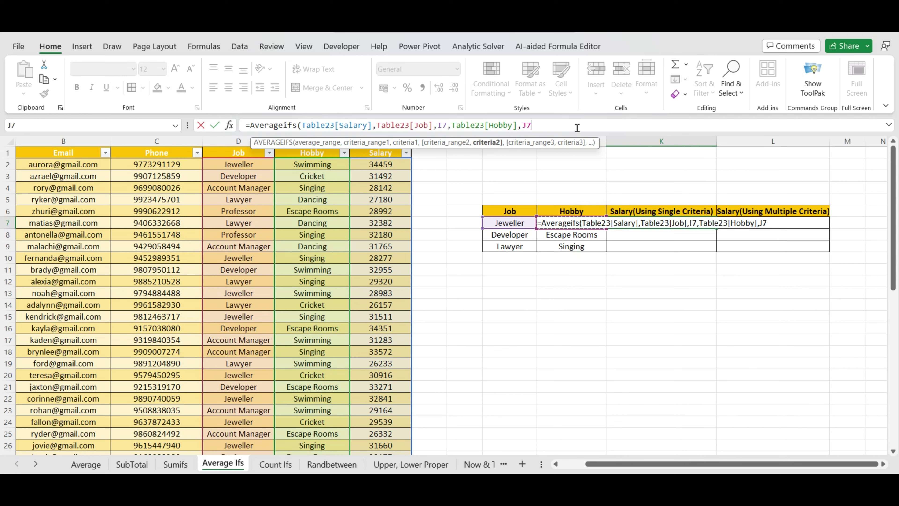
key("Return")
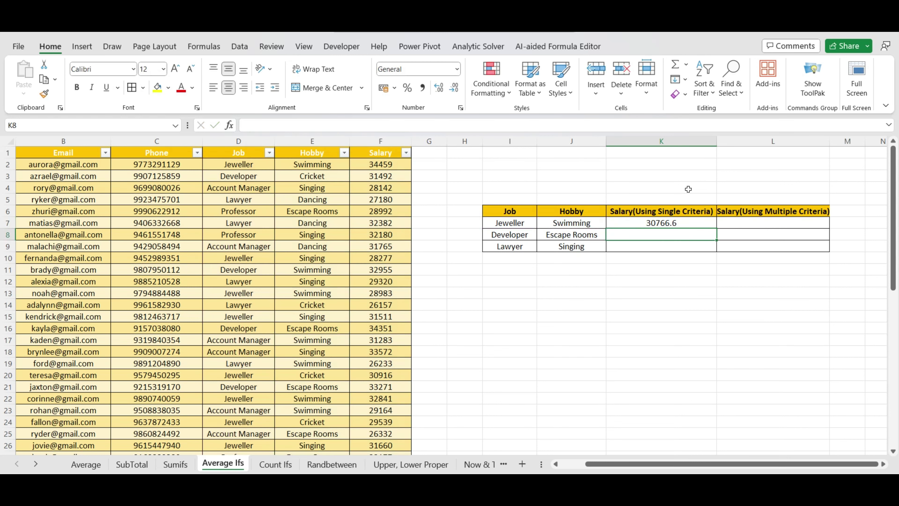
Step: Fill the AVERAGEIFS formula from K7 down to K9
left_click(695, 222)
double_click(716, 228)
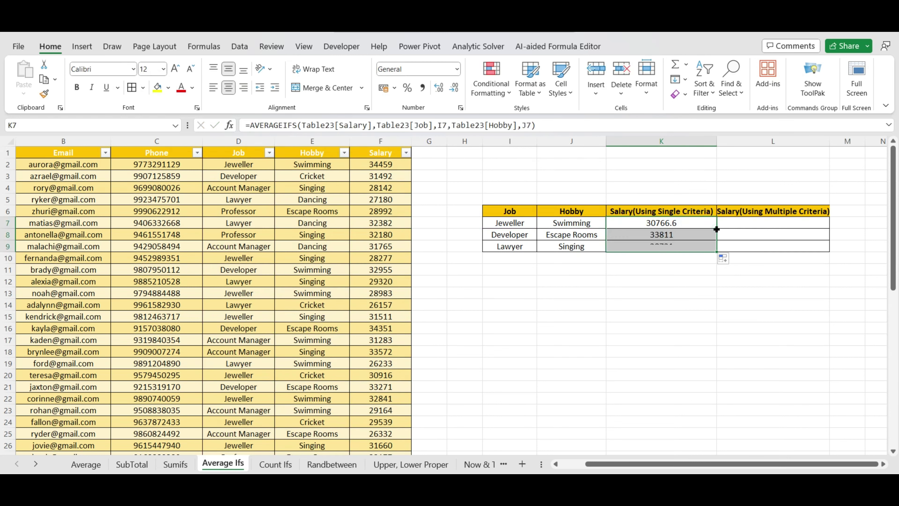
left_click(686, 224)
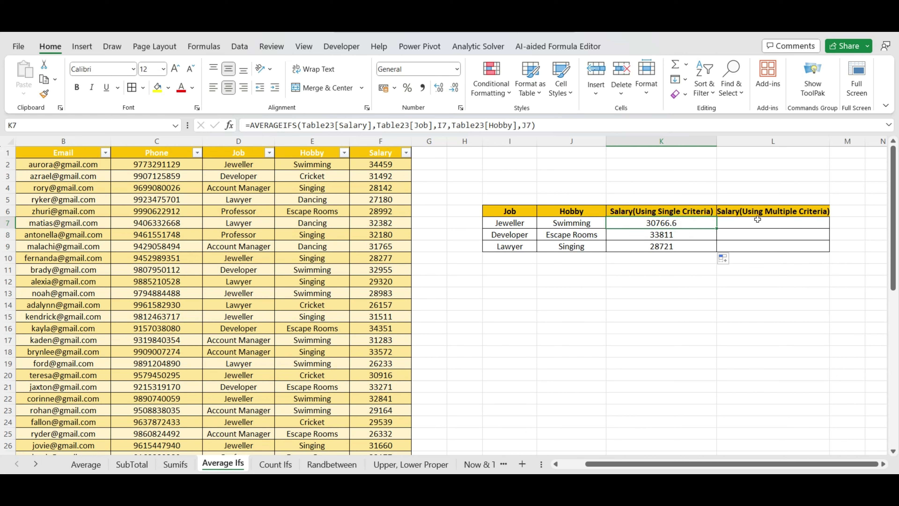
Step: Move the AVERAGEIFS cells K7:K10 into the multiple-criteria column starting at L7
left_click_drag(663, 222, 662, 255)
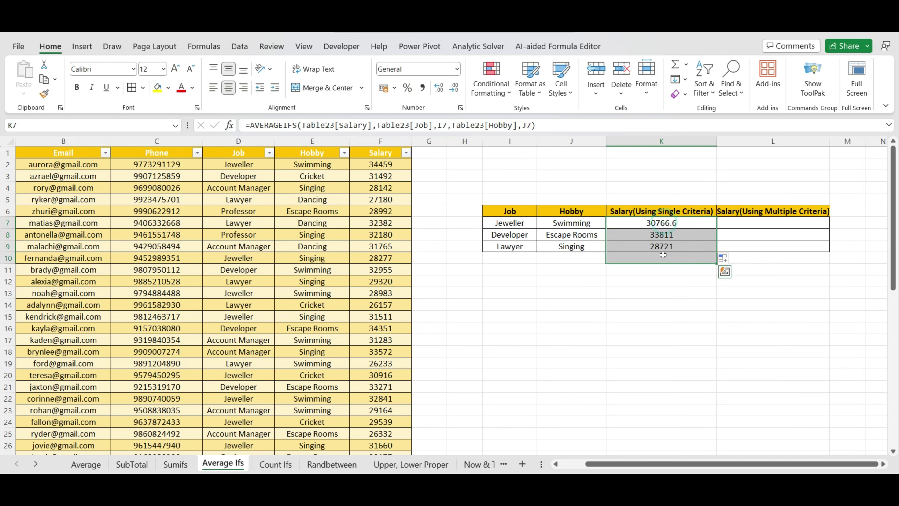
key("ctrl+c")
key("Right")
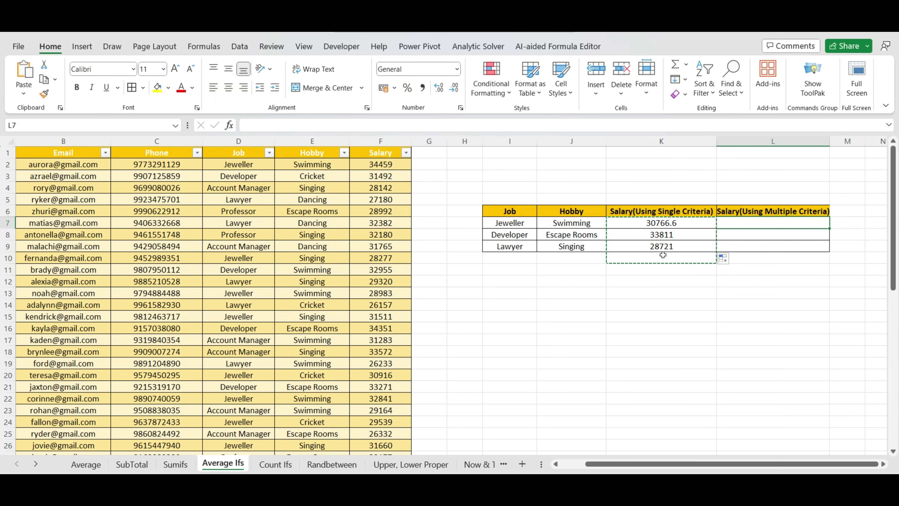
key("ctrl+v")
key("Left")
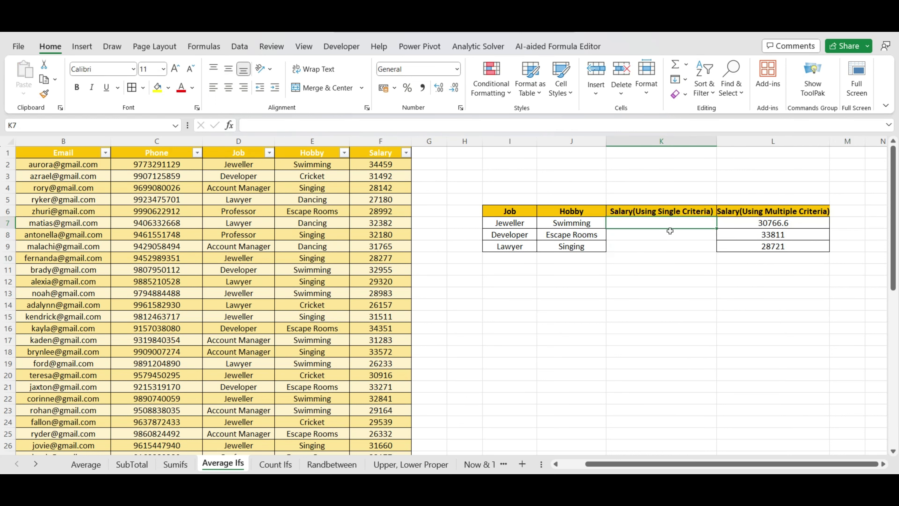
Step: Center the emptied single-criteria cells K7:K9 both horizontally and vertically
left_click_drag(662, 223, 664, 247)
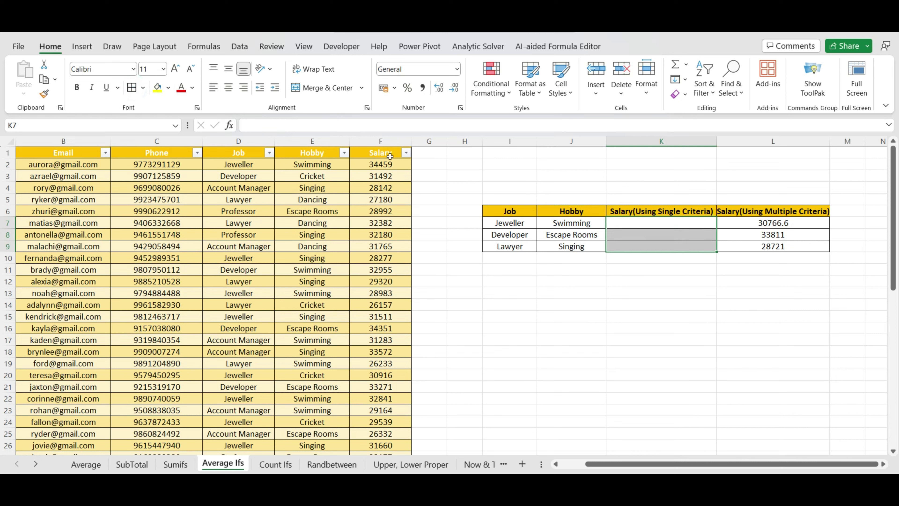
left_click(228, 89)
left_click(228, 68)
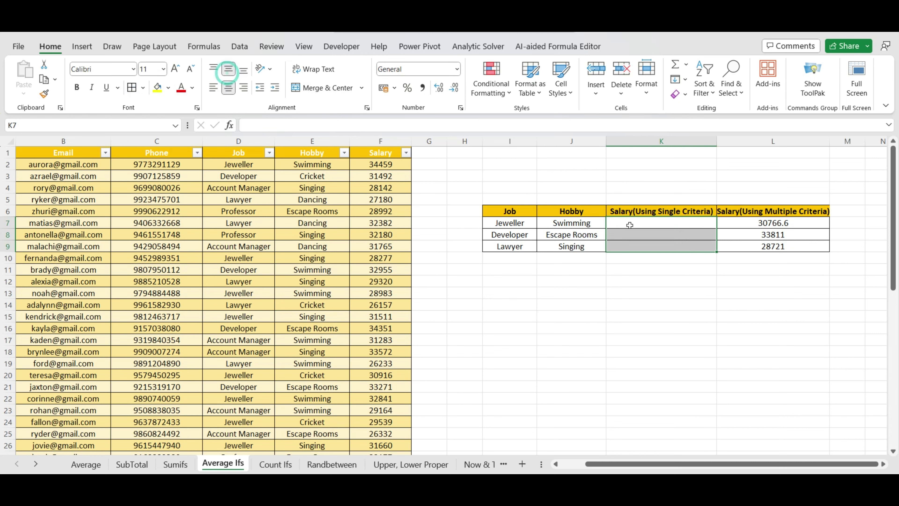
Step: Copy the AVERAGEIFS formula from L7 into K7 in the single-criteria column
left_click(780, 219)
key("ctrl+c")
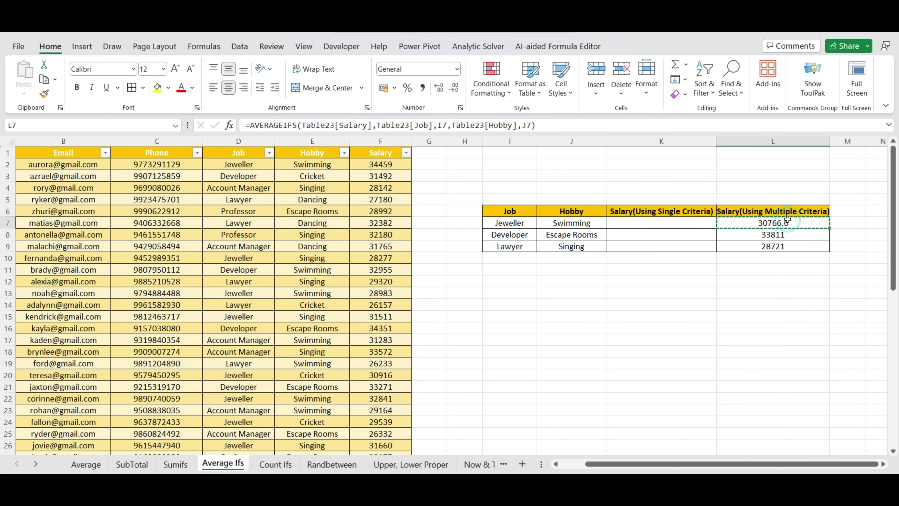
left_click(687, 225)
key("ctrl+v")
Step: Delete the arguments of the copied AVERAGEIFS formula in K7, keeping only the start of the function
double_click(686, 228)
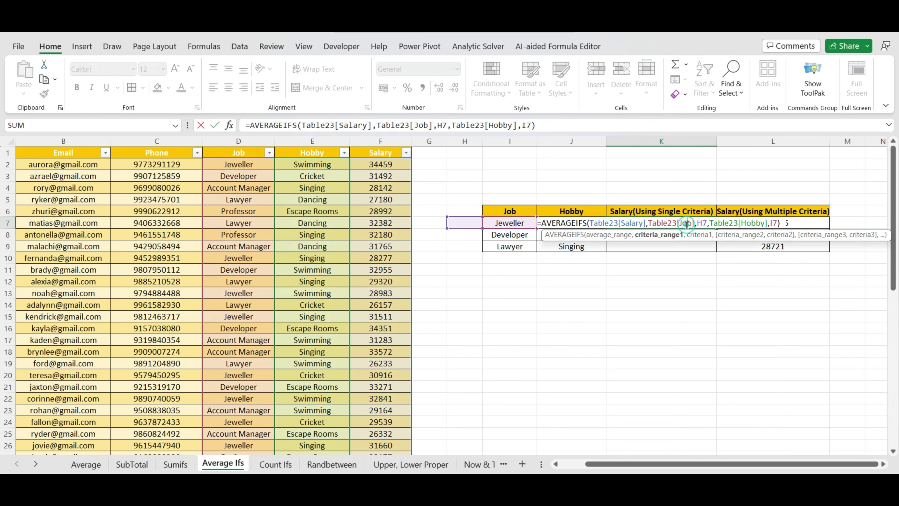
left_click(774, 223)
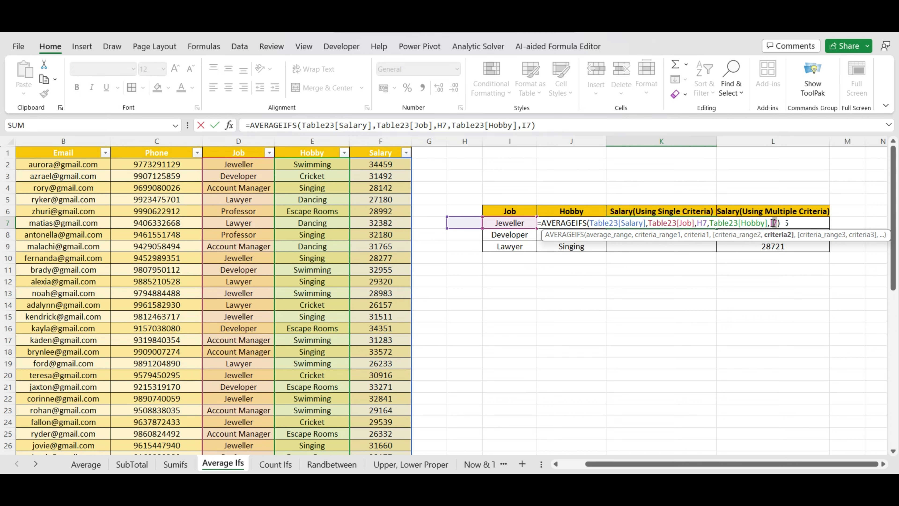
key("BackSpace")
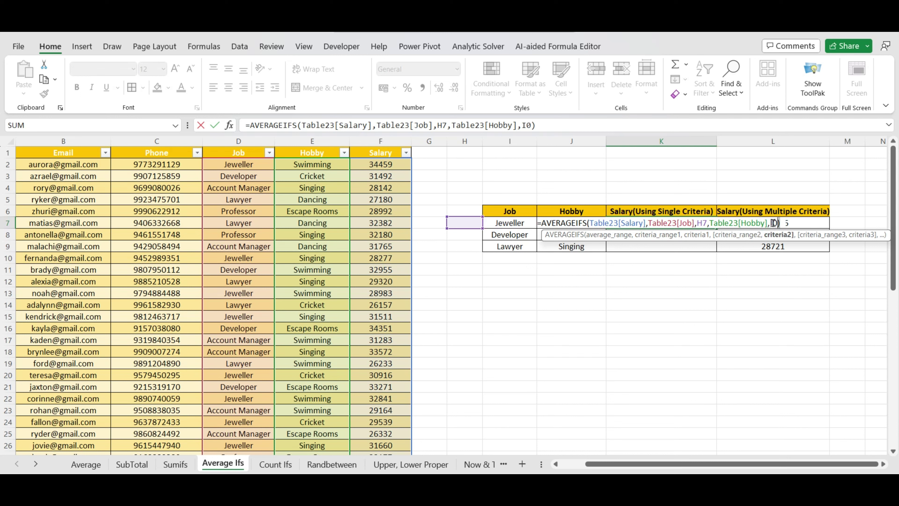
key("BackSpace")
key("BackSpace")
key("BackSpace")
key("BackSpace")
key("BackSpace")
key("BackSpace")
key("BackSpace")
key("BackSpace")
key("BackSpace")
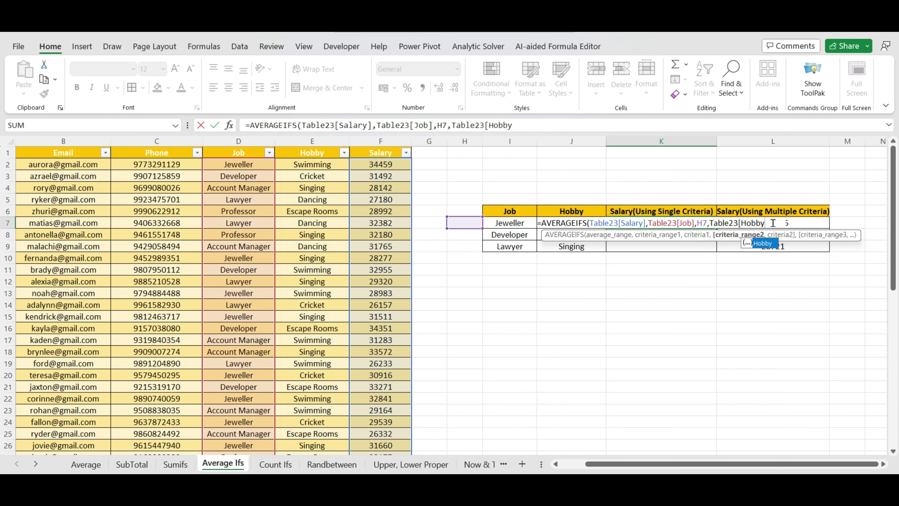
key("BackSpace")
key("BackSpace")
key("BackSpace")
key("BackSpace")
key("BackSpace")
key("BackSpace")
key("BackSpace")
key("BackSpace")
key("BackSpace")
key("BackSpace")
key("BackSpace")
key("BackSpace")
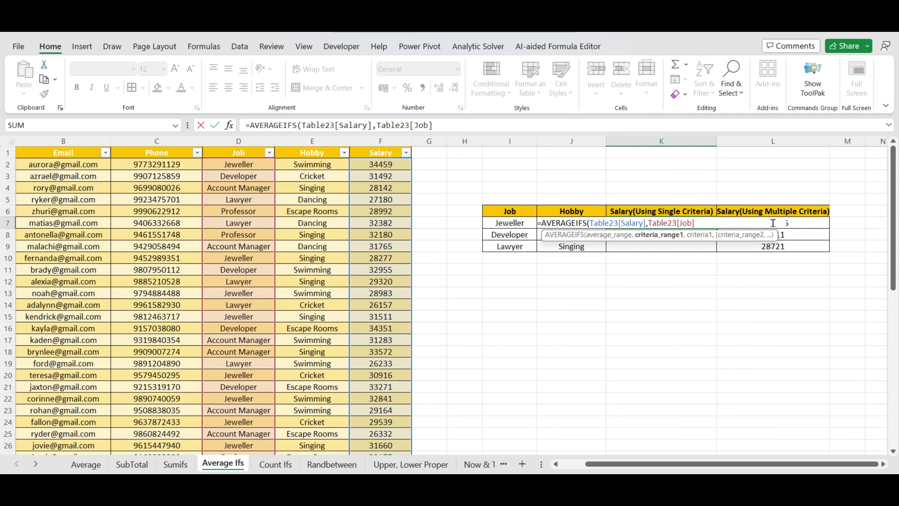
key("BackSpace")
key("BackSpace")
key("BackSpace")
key("BackSpace")
key("BackSpace")
key("BackSpace")
key("BackSpace")
key("BackSpace")
key("BackSpace")
key("BackSpace")
key("BackSpace")
key("BackSpace")
key("BackSpace")
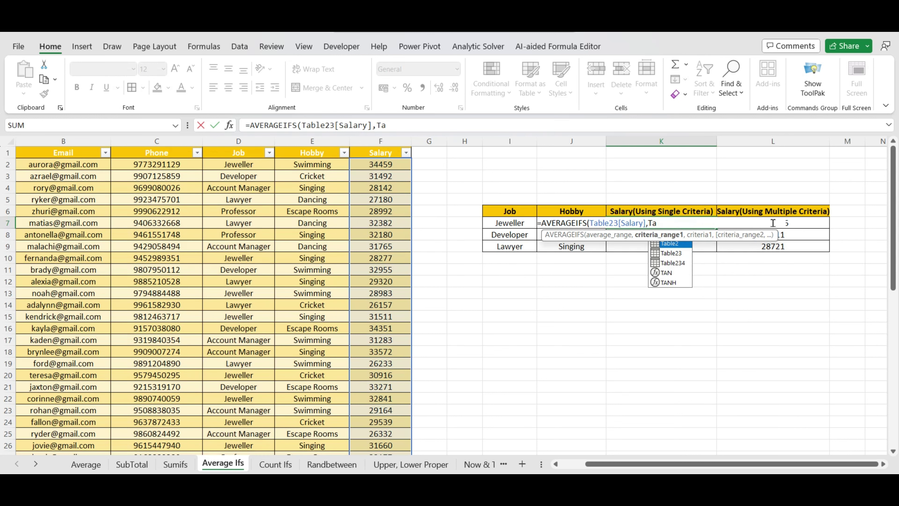
key("BackSpace")
key("BackSpace")
key("BackSpace")
key("BackSpace")
key("BackSpace")
key("BackSpace")
key("BackSpace")
key("BackSpace")
key("BackSpace")
key("BackSpace")
key("BackSpace")
key("BackSpace")
key("BackSpace")
key("BackSpace")
key("BackSpace")
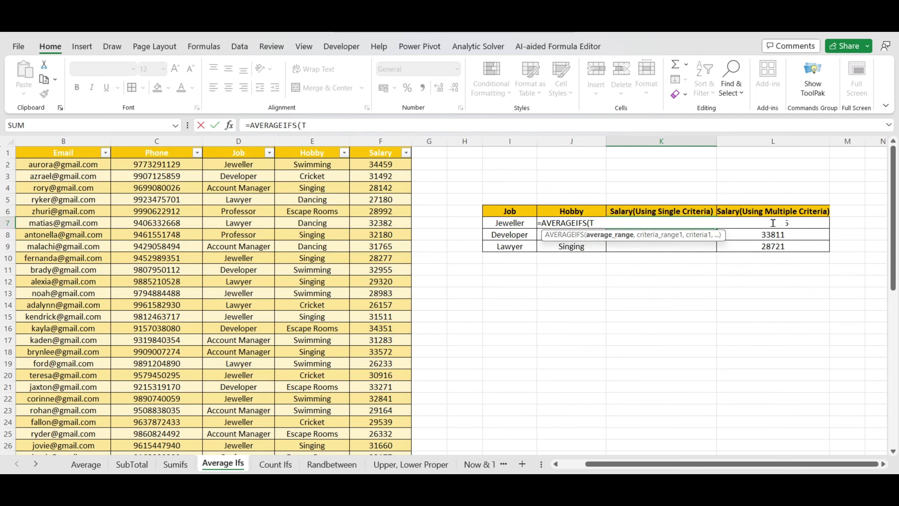
Step: Set Table23[Salary] as the average range and Table23[Job] as the first criteria range of the AVERAGEIFS formula in K7
left_click(384, 165)
key("ctrl+shift+Down")
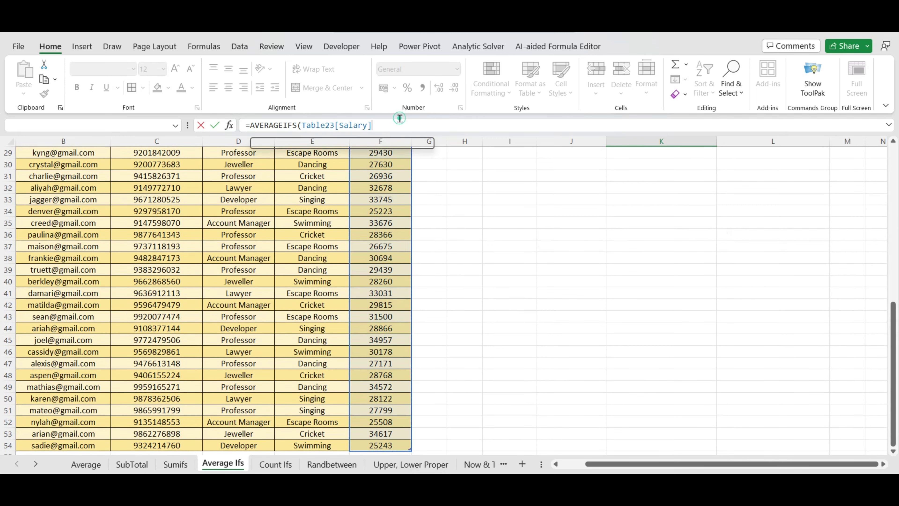
type(",")
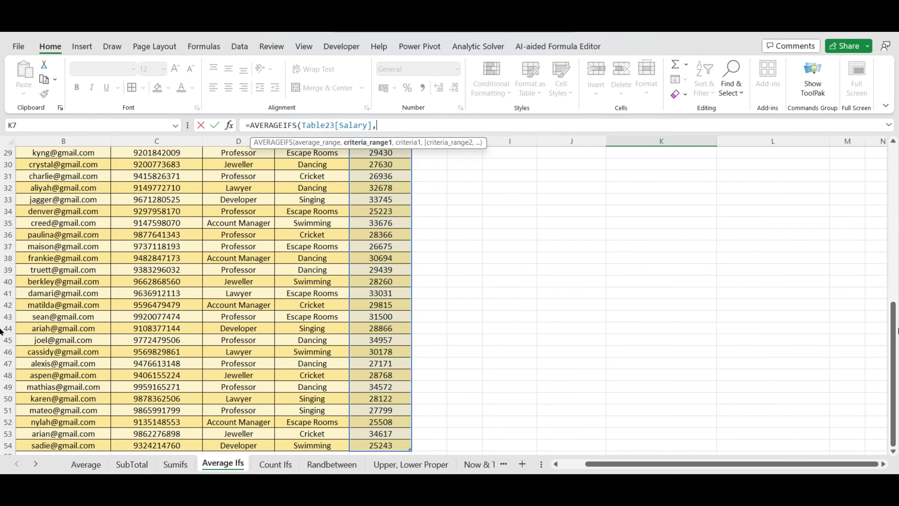
scroll(896, 330, "up", 10)
left_click(254, 164)
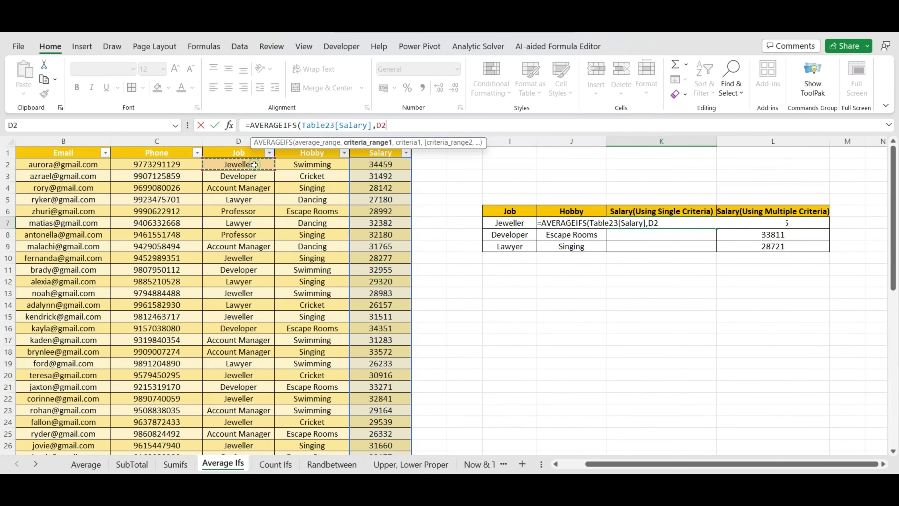
key("ctrl+shift+Down")
type(",")
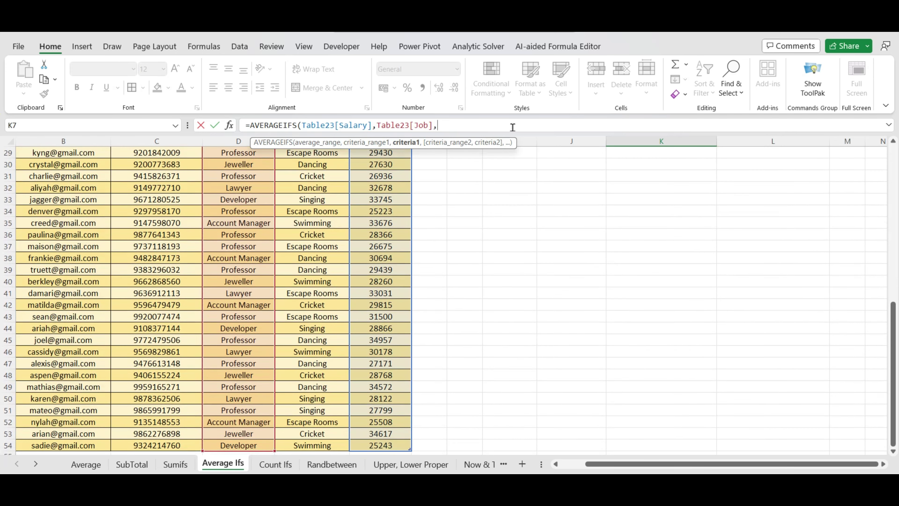
Step: Use I7 as the criterion and complete the single-criteria AVERAGEIFS formula in K7
scroll(895, 347, "up", 9)
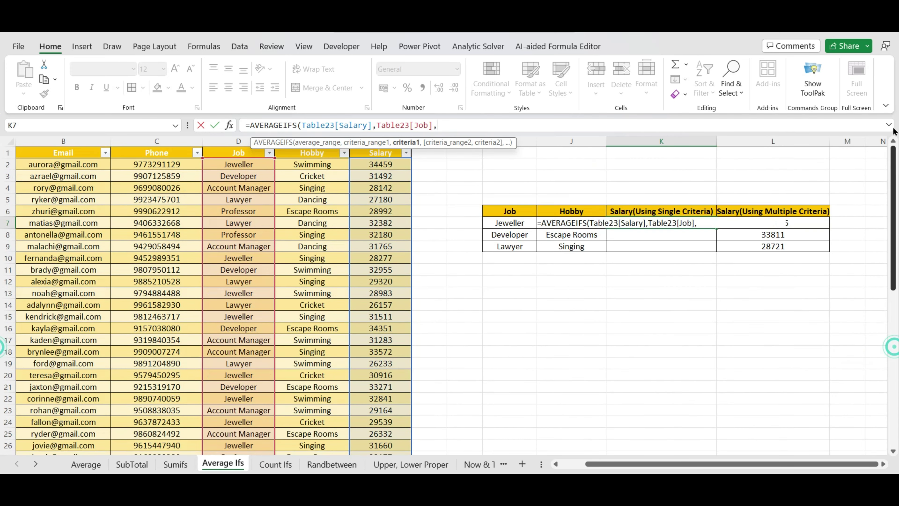
left_click(503, 223)
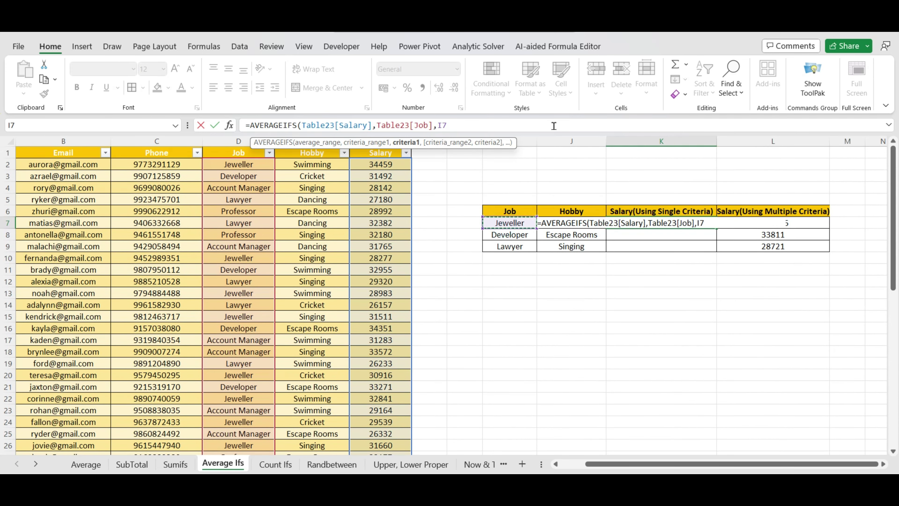
type(")")
key("Return")
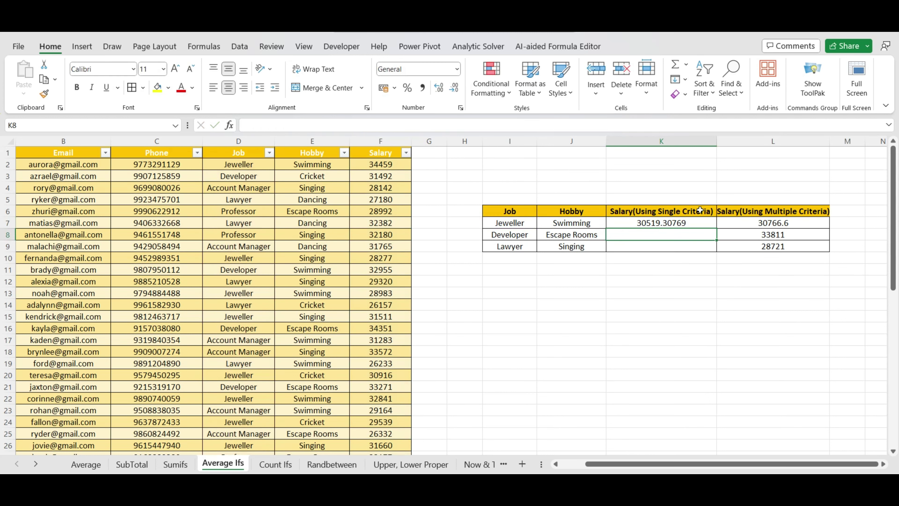
Step: Fill the single-criteria AVERAGEIFS formula from K7 down to K9
left_click(695, 224)
double_click(716, 228)
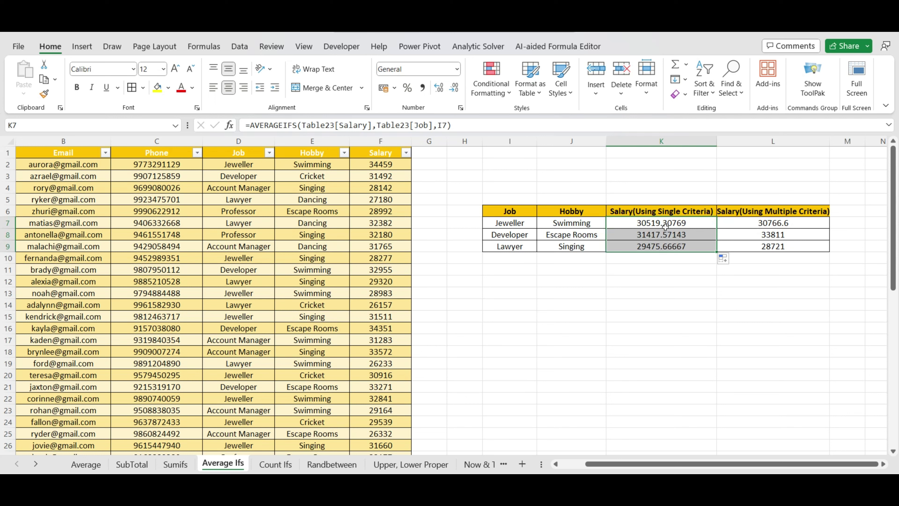
right_click(705, 225)
left_click(826, 229)
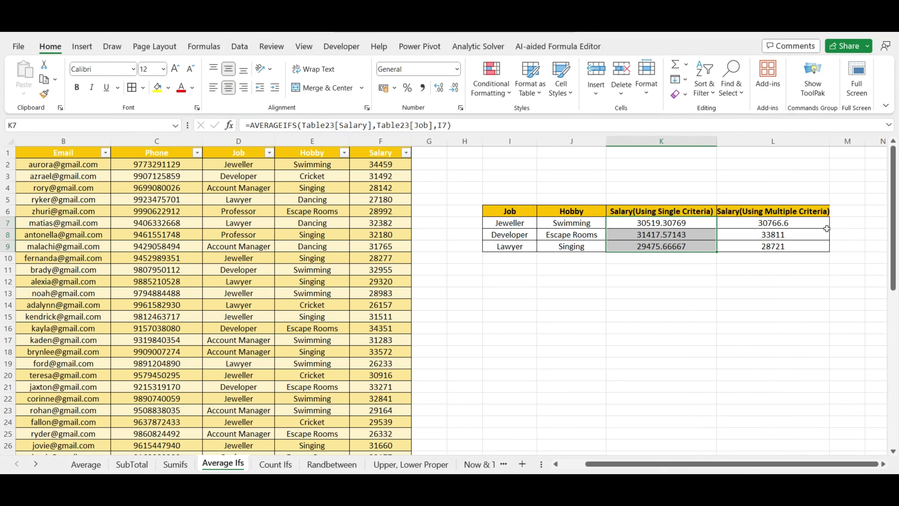
Step: Reduce the average salaries in K7:L9 to zero decimal places
left_click_drag(685, 232, 763, 246)
left_click_drag(663, 222, 768, 247)
left_click(453, 88)
left_click(453, 88)
left_click(453, 88)
left_click(453, 87)
left_click(452, 87)
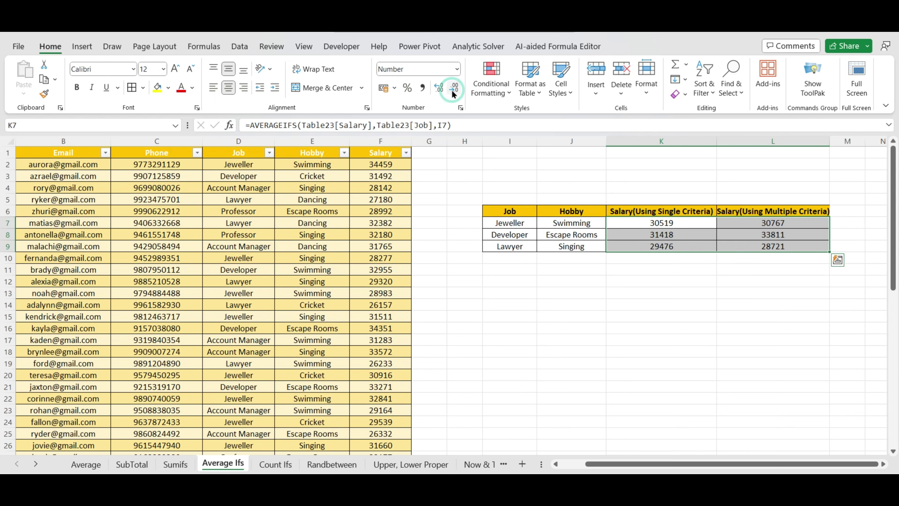
Step: Format the average salaries in K7:L9 in comma style with no decimal places
left_click(439, 89)
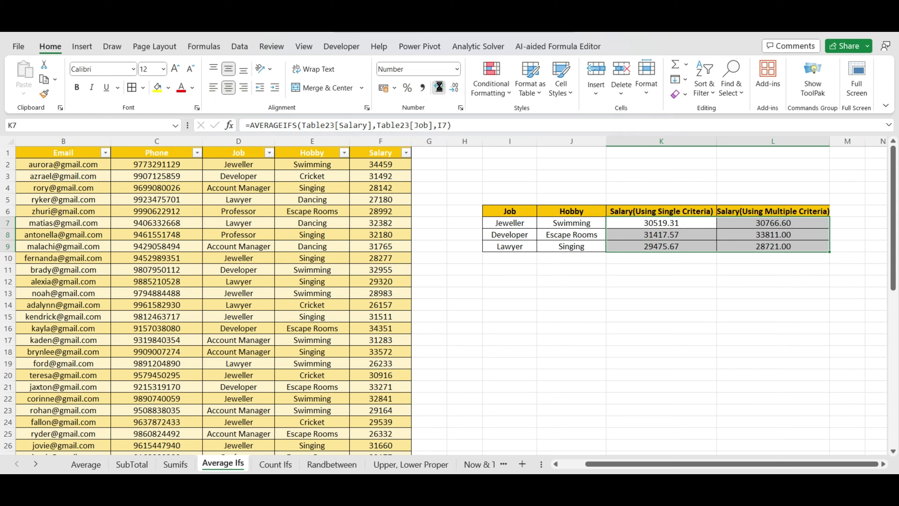
left_click(439, 88)
left_click(423, 88)
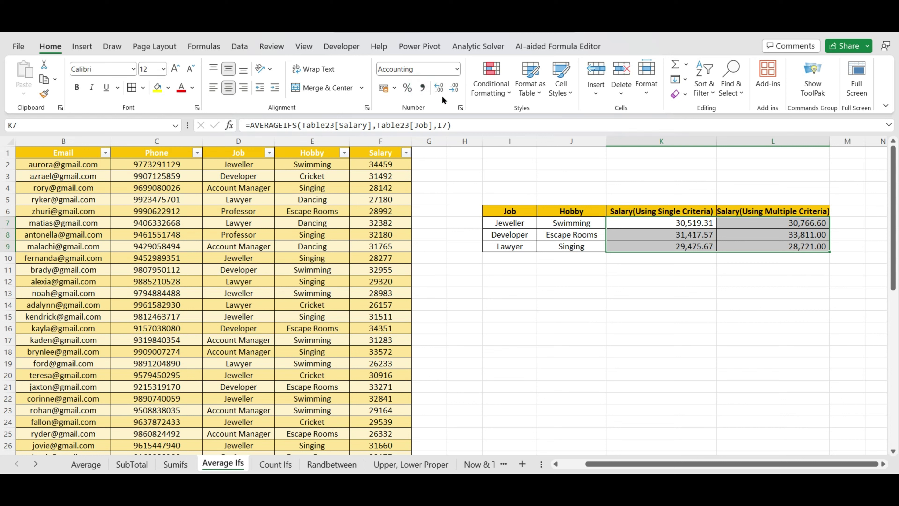
left_click(455, 88)
left_click(455, 89)
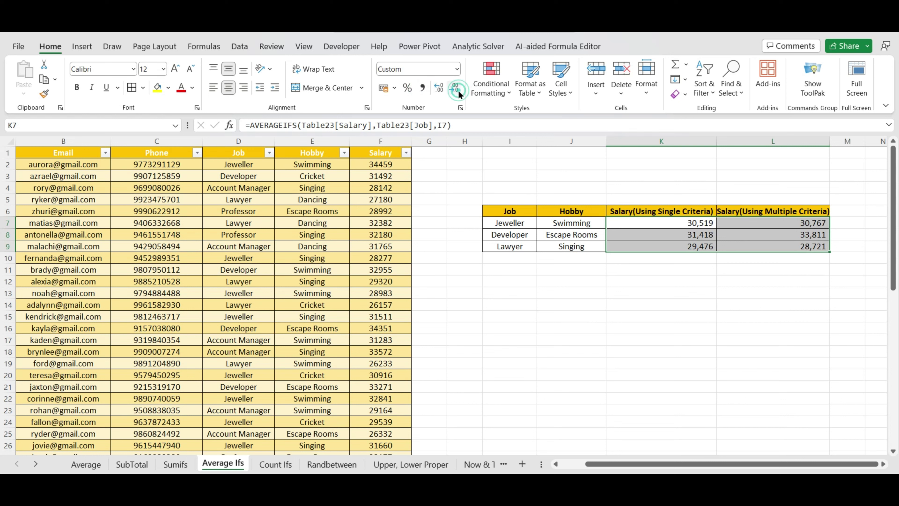
left_click(605, 267)
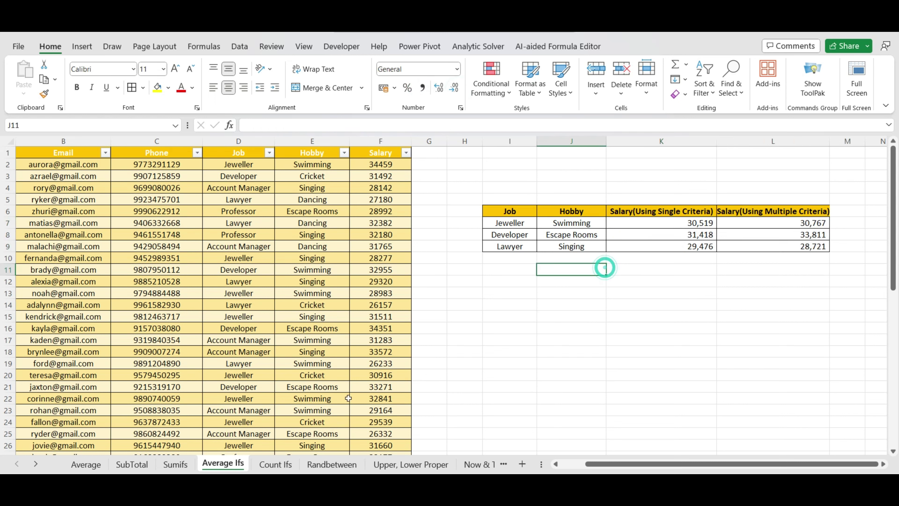
Step: Begin a COUNTIFS formula in K7 of the Count Ifs sheet
left_click(273, 462)
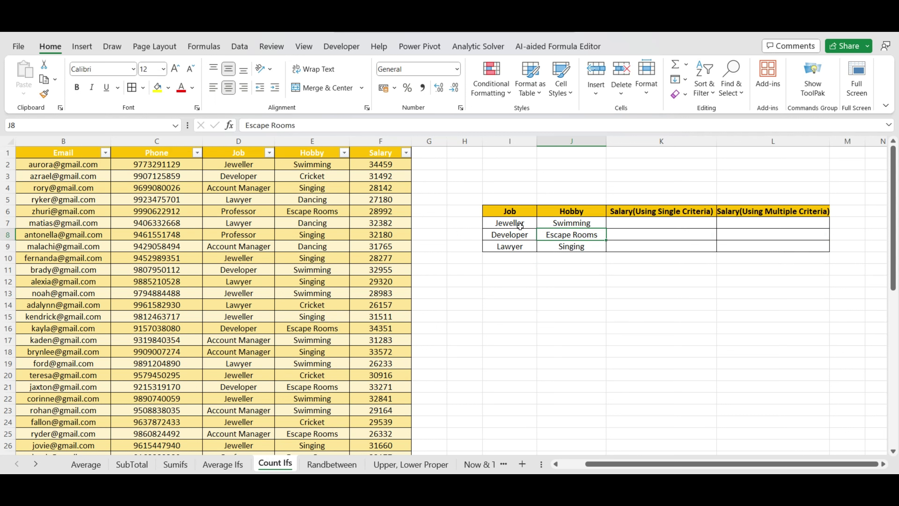
left_click(654, 222)
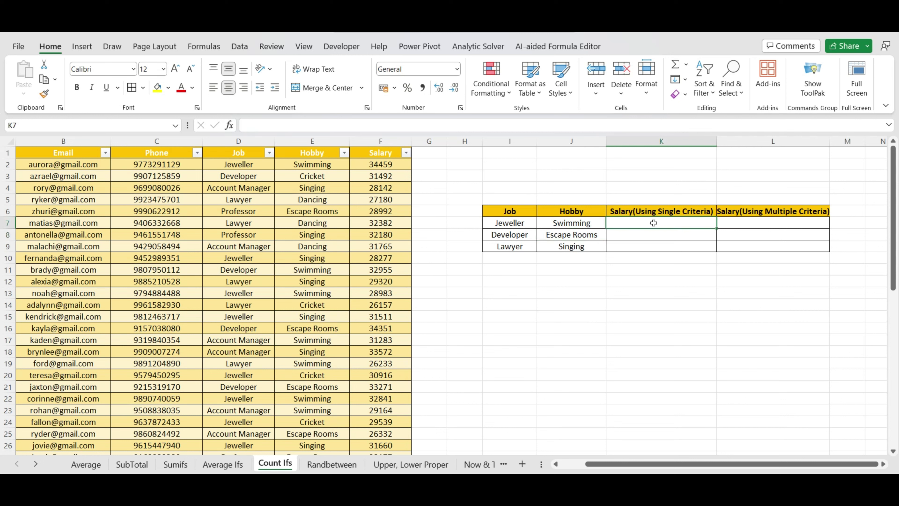
type("=Coumtifs")
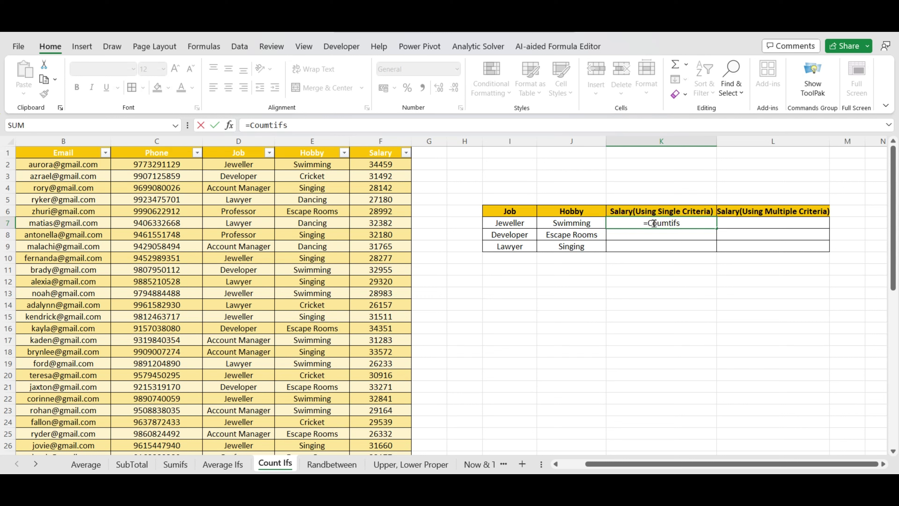
key("BackSpace")
key("BackSpace")
key("BackSpace")
key("BackSpace")
key("BackSpace")
type("nt")
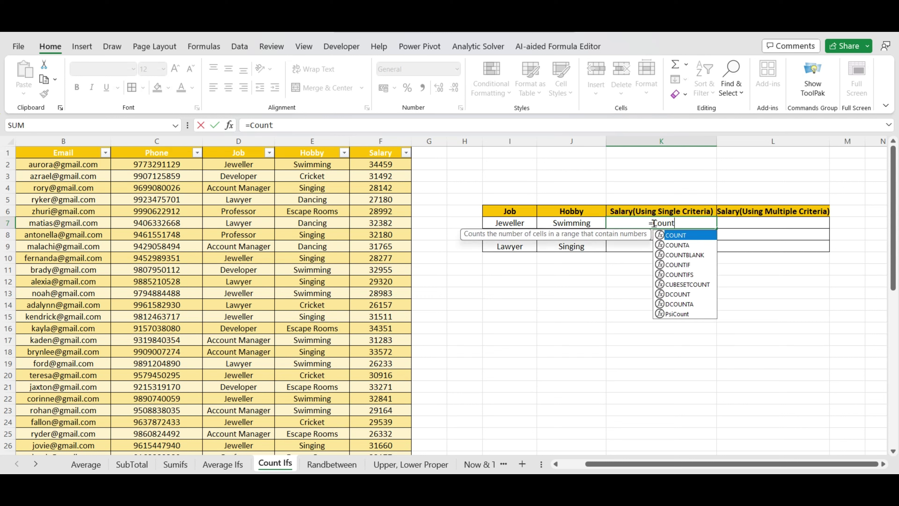
type("ifs(")
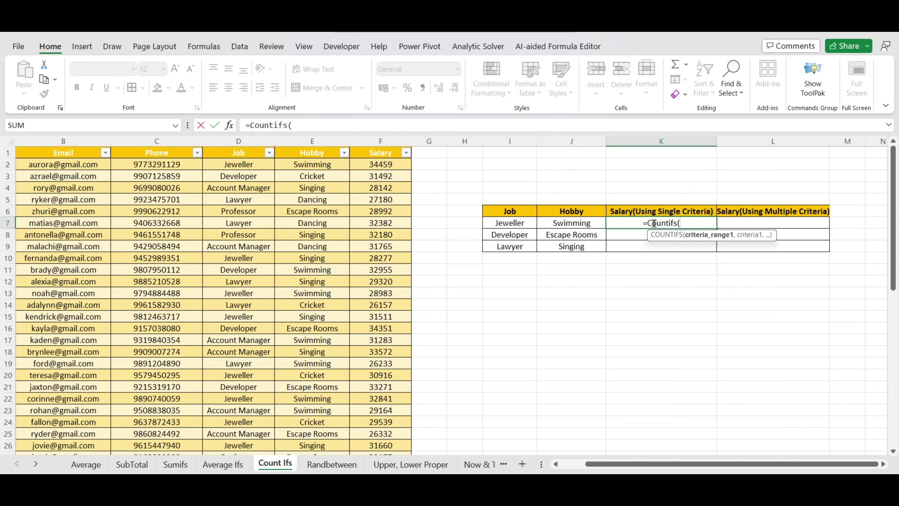
Step: Set Table234[Job] as the criteria range and I7 as the criterion, completing the COUNTIFS formula in K7
left_click(230, 164)
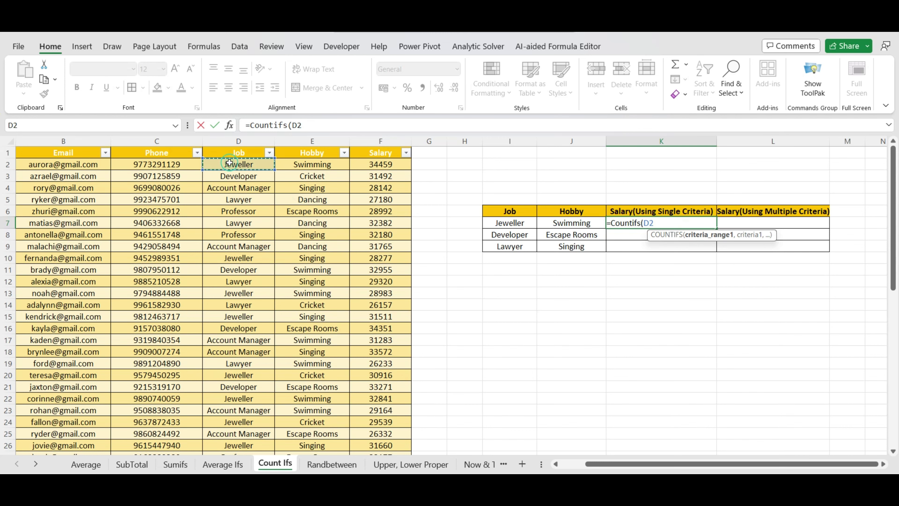
key("ctrl+shift+Down")
left_click(402, 130)
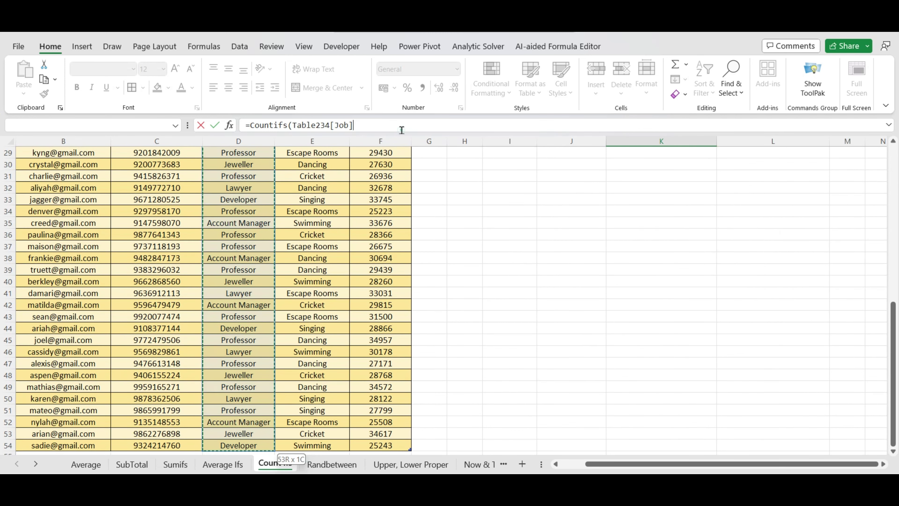
type(",")
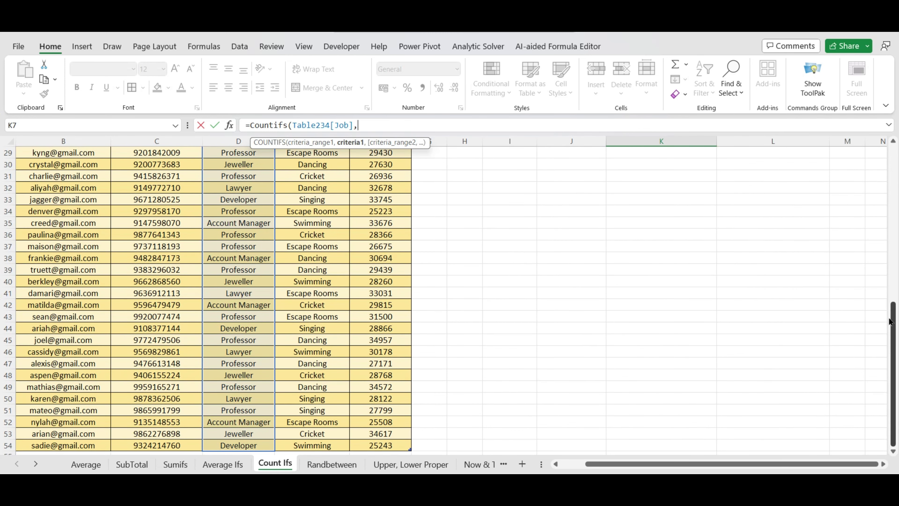
left_click_drag(892, 330, 891, 184)
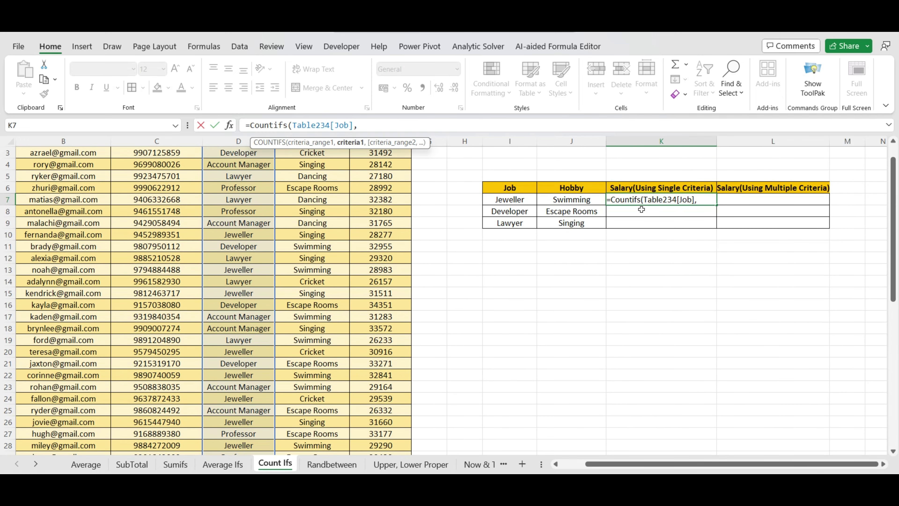
left_click(512, 200)
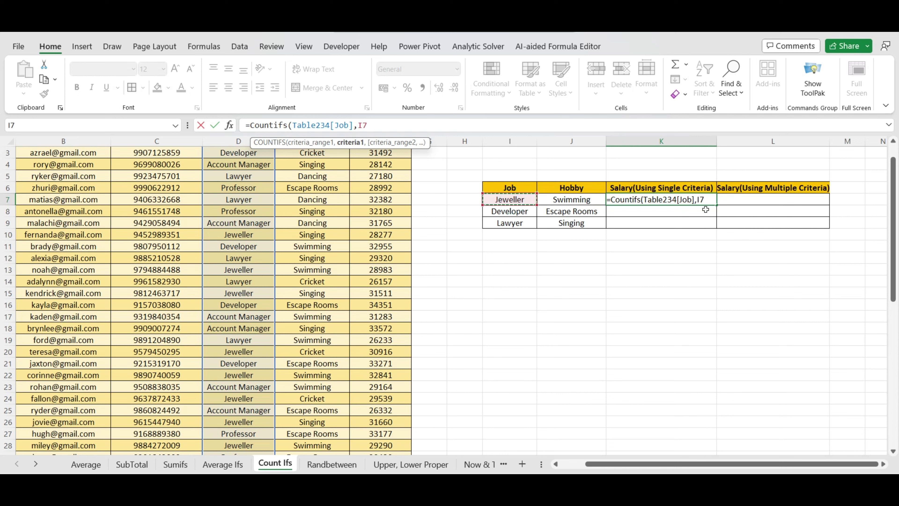
type(")")
key("Return")
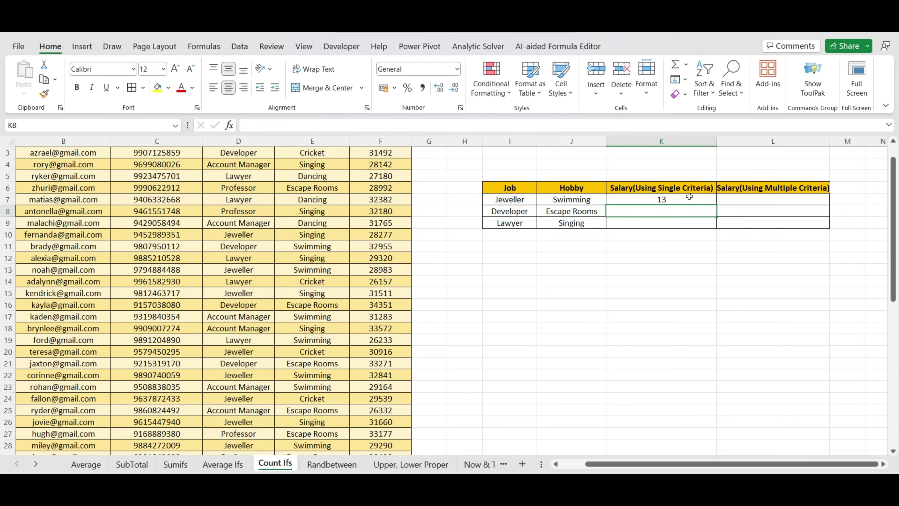
Step: Fill the single-criteria COUNTIFS formula from K7 down to K9
left_click(689, 198)
double_click(716, 205)
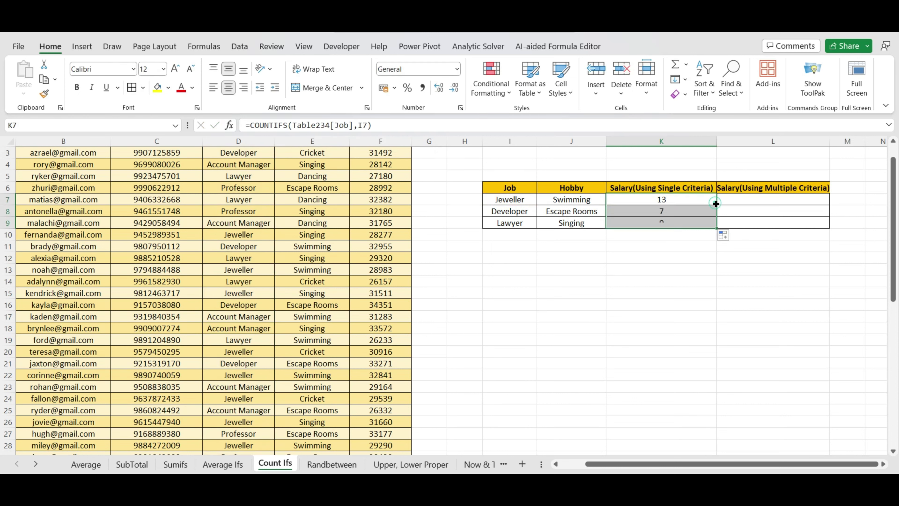
left_click(507, 212)
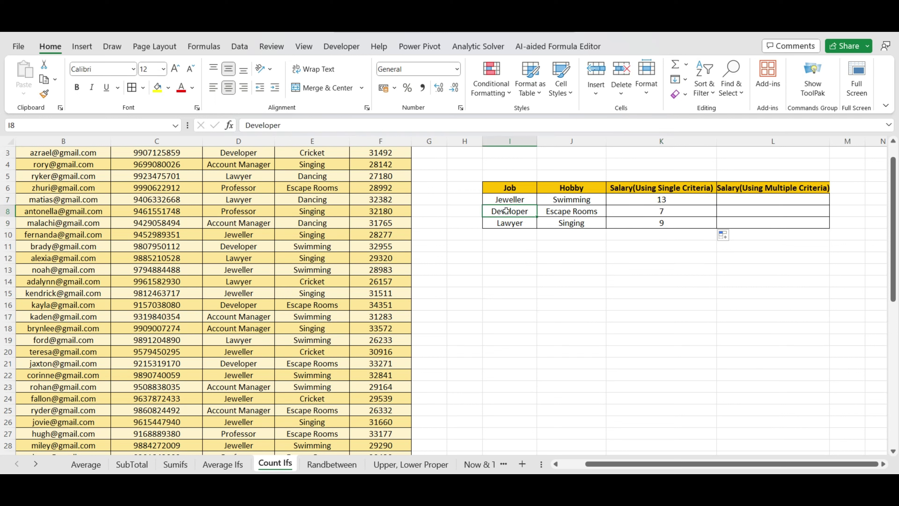
Step: Begin a COUNTIFS formula in L7 with Table234[Job] as the first criteria range and I7 as its criterion
left_click(744, 201)
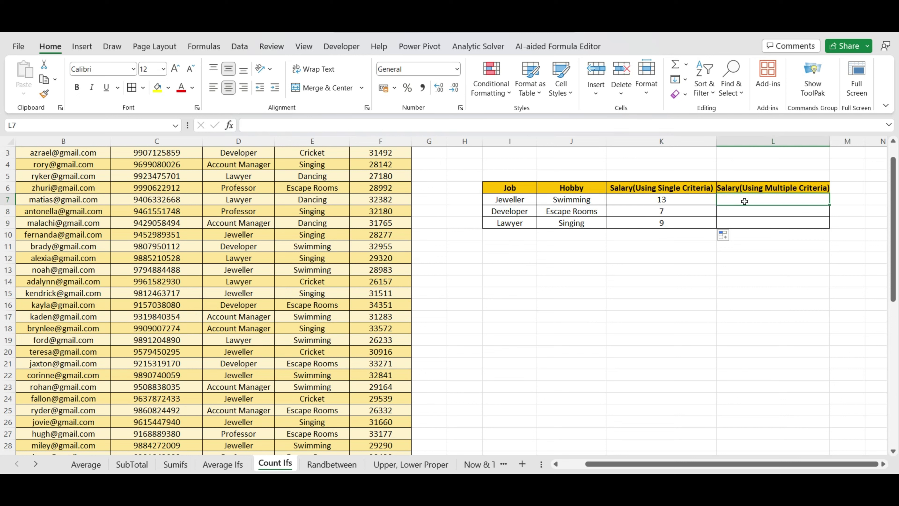
type("=Counti")
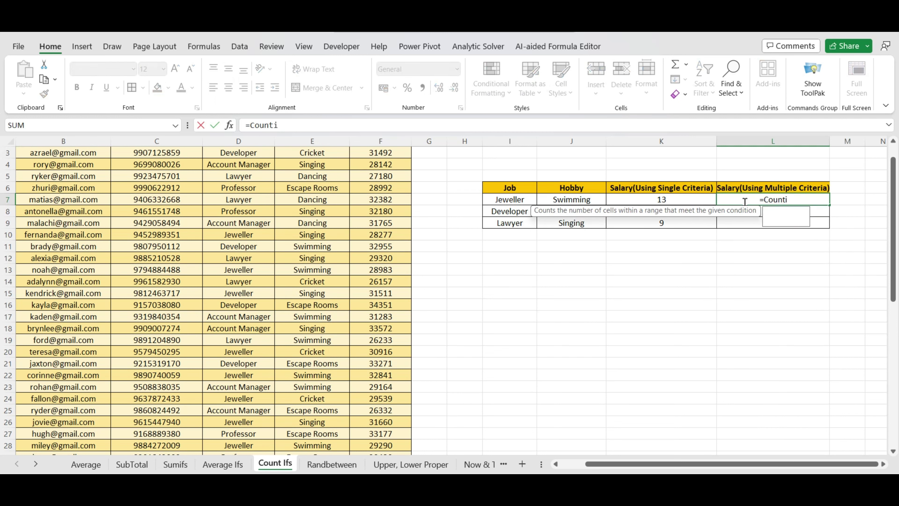
type("fs(")
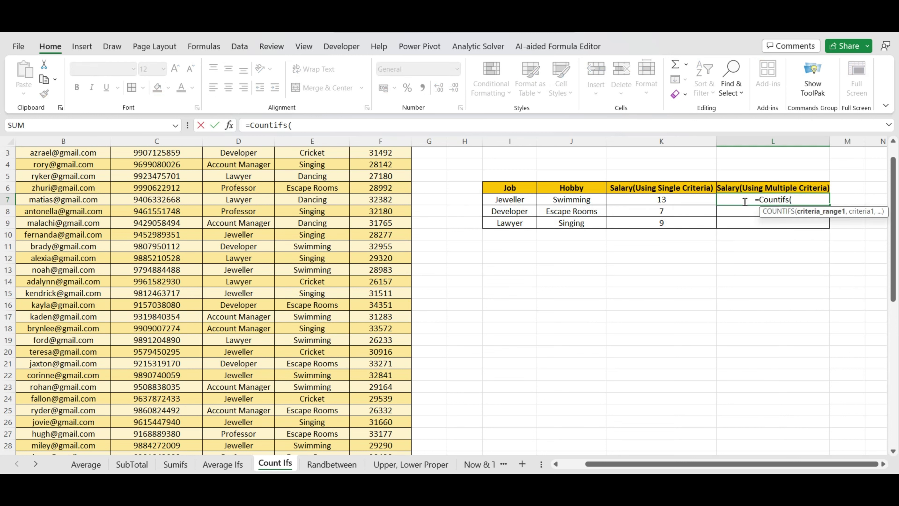
left_click(517, 199)
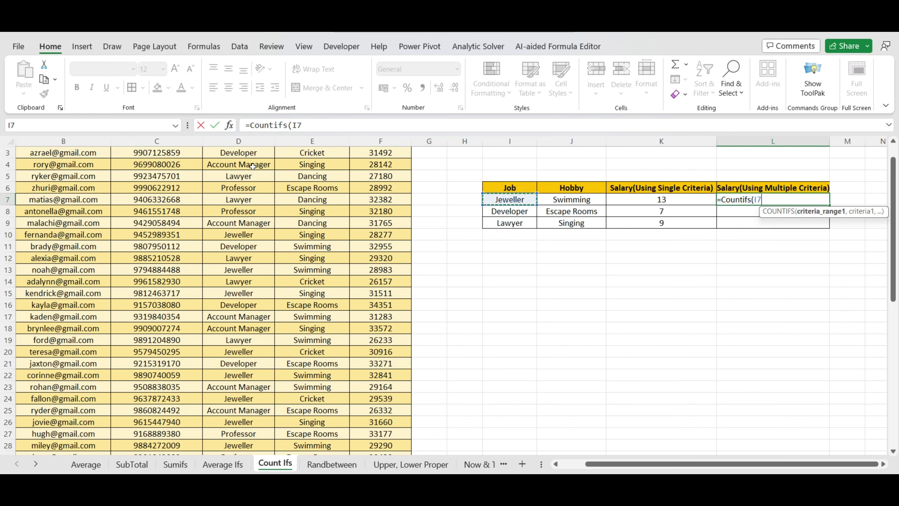
left_click(269, 164)
key("ctrl+Up")
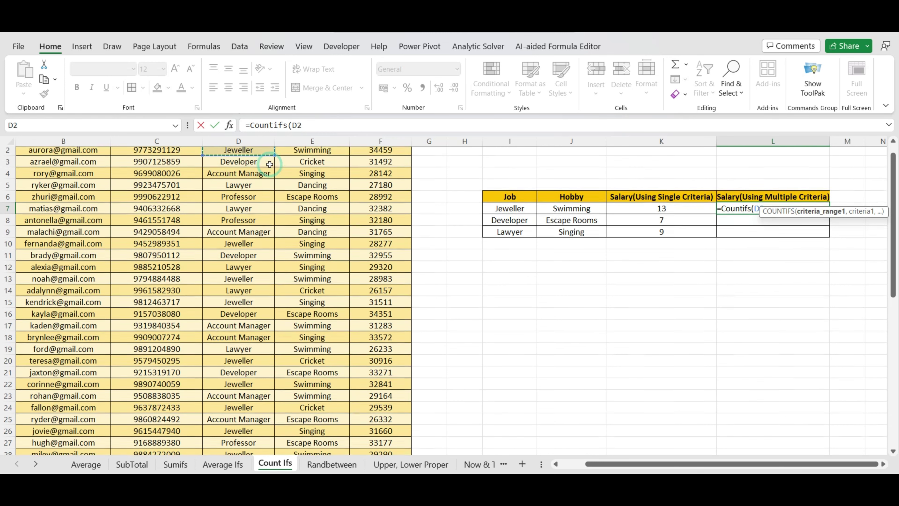
key("Down")
key("ctrl+shift+Down")
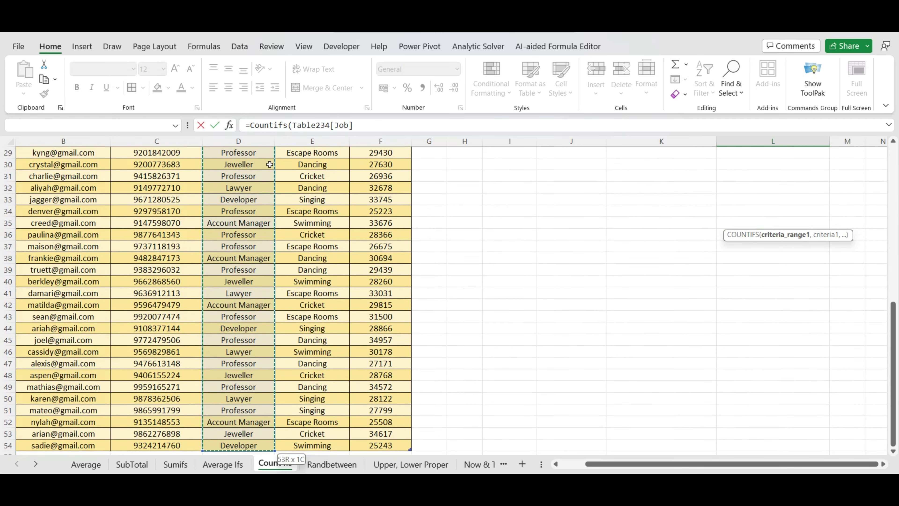
left_click(416, 126)
type(",")
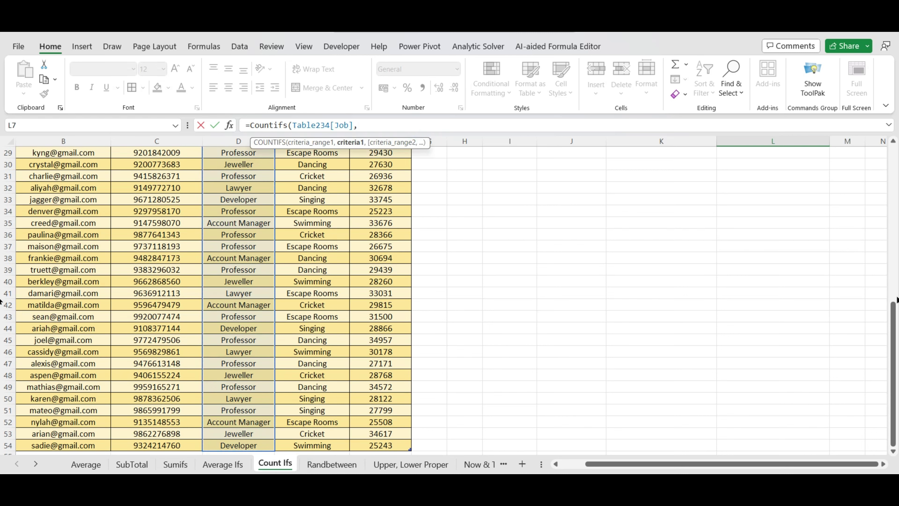
left_click_drag(893, 390, 892, 312)
left_click(524, 222)
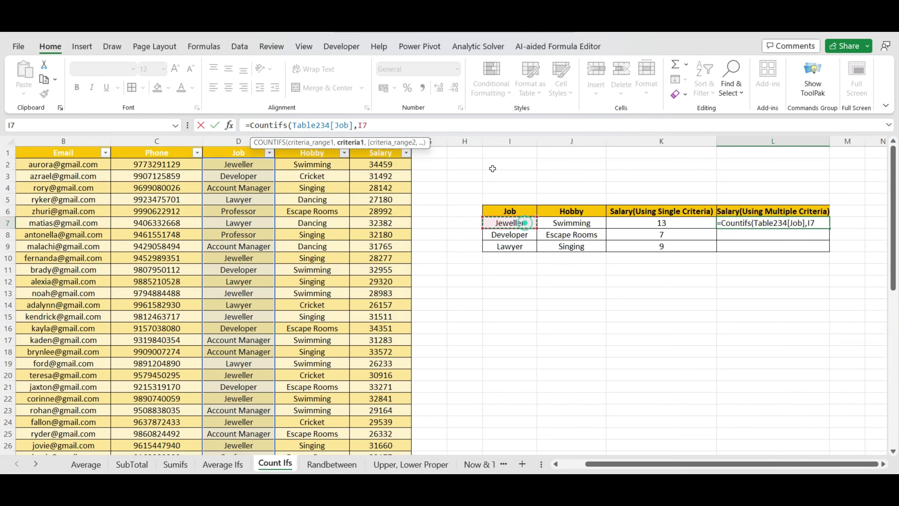
type(",")
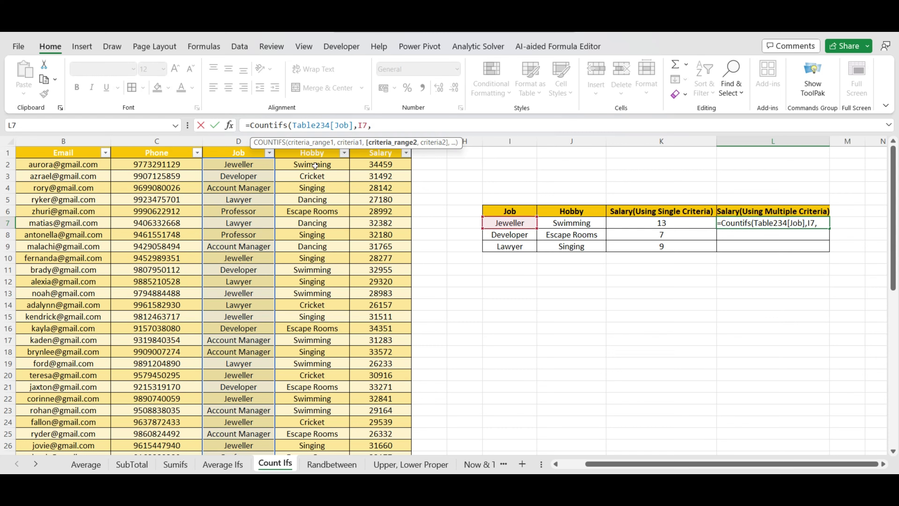
Step: Complete the L7 COUNTIFS formula with Table234[Hobby] as second criteria range and J7 as its criterion, and fill it down to L9
left_click_drag(314, 164, 354, 452)
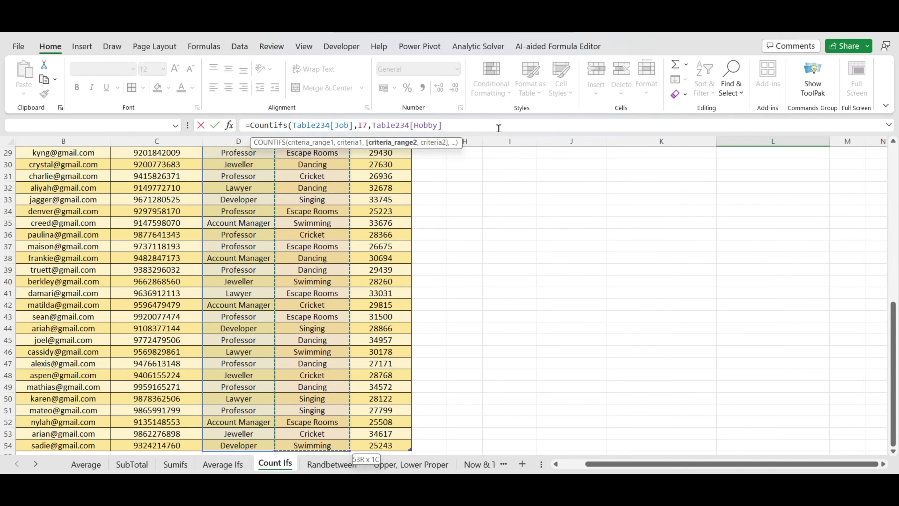
type(",")
left_click_drag(893, 321, 893, 173)
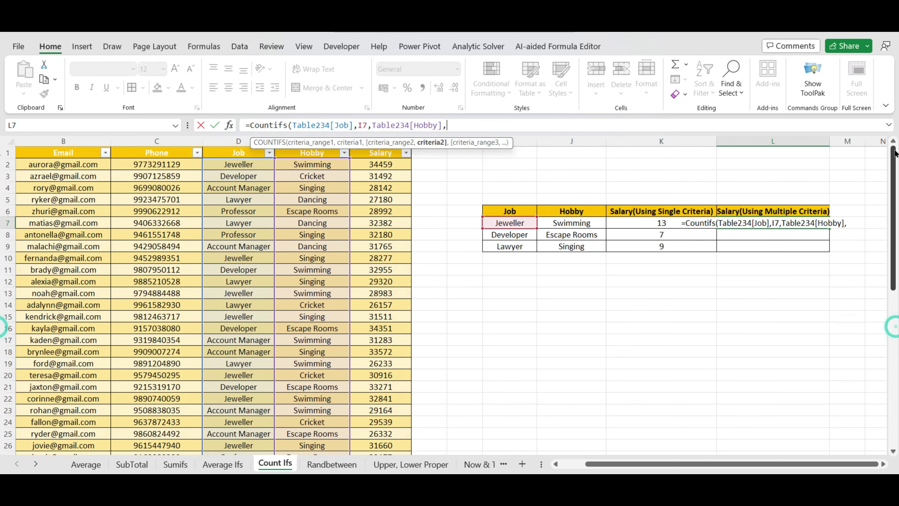
left_click(583, 220)
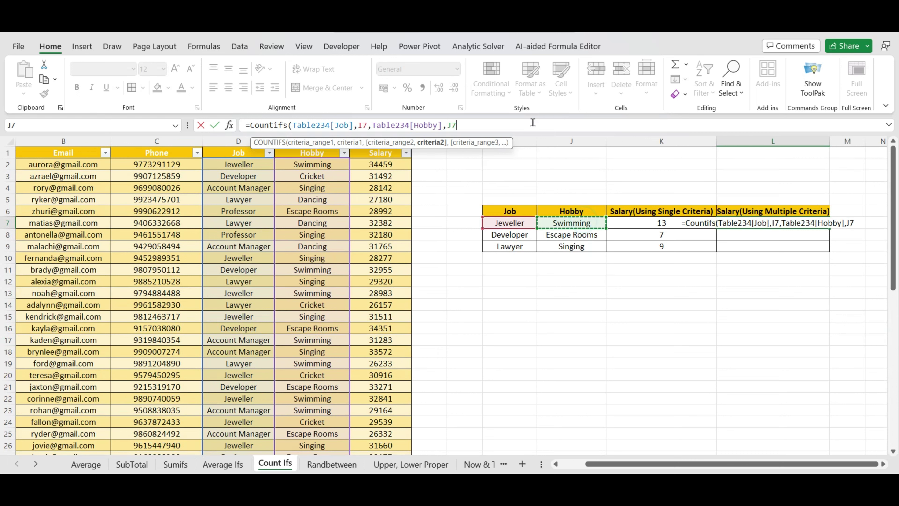
type(")")
key("Return")
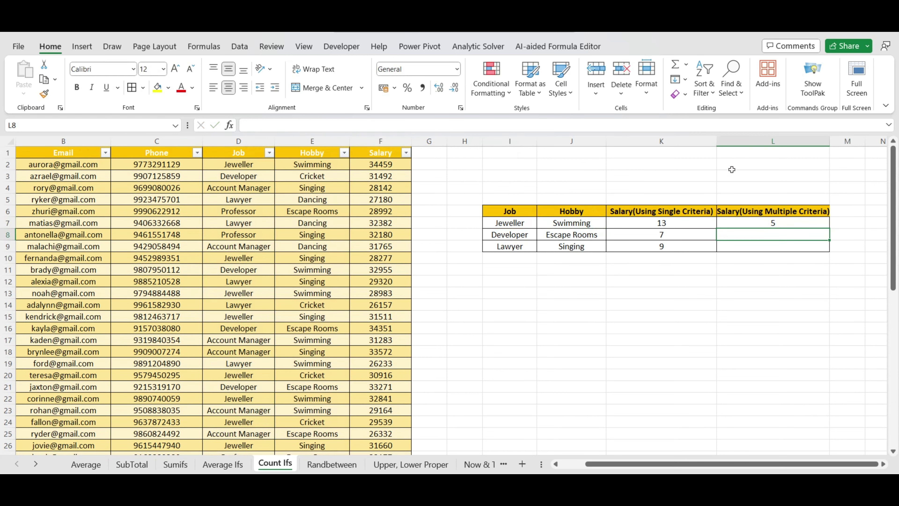
left_click(771, 223)
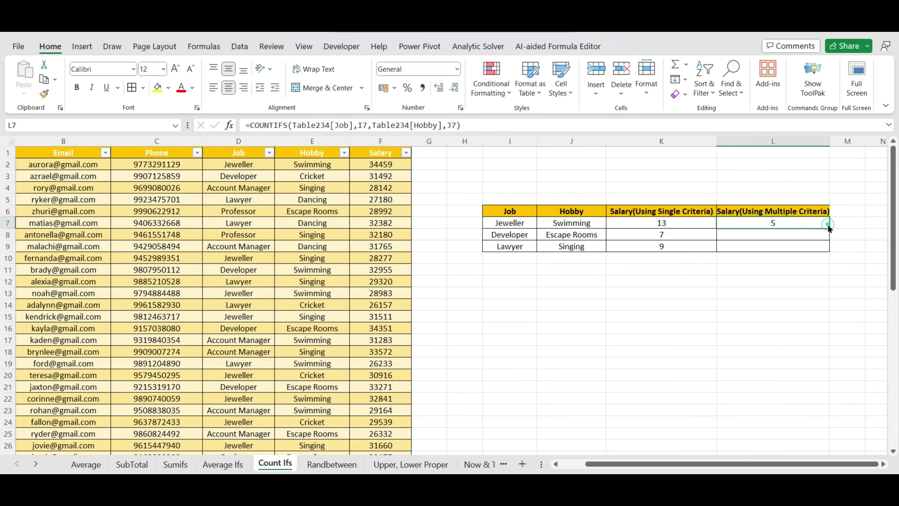
double_click(830, 229)
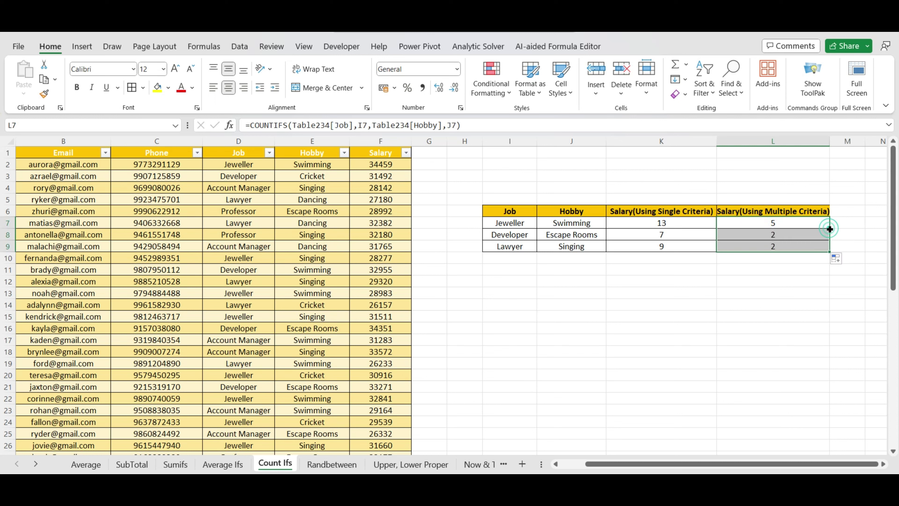
Step: Review the single- and multiple-criteria counts against each job and hobby in I7:L9
left_click(512, 222)
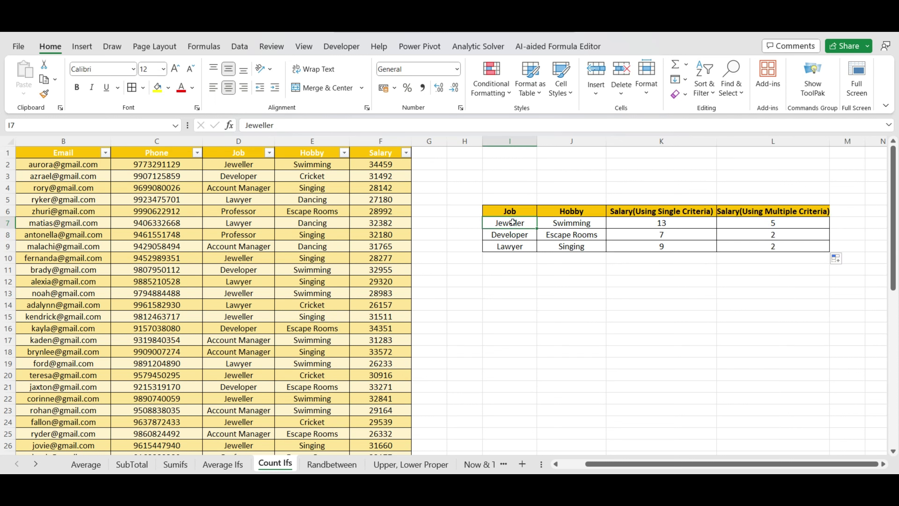
key("Right")
key("Right")
key("Right")
key("Right")
key("Down")
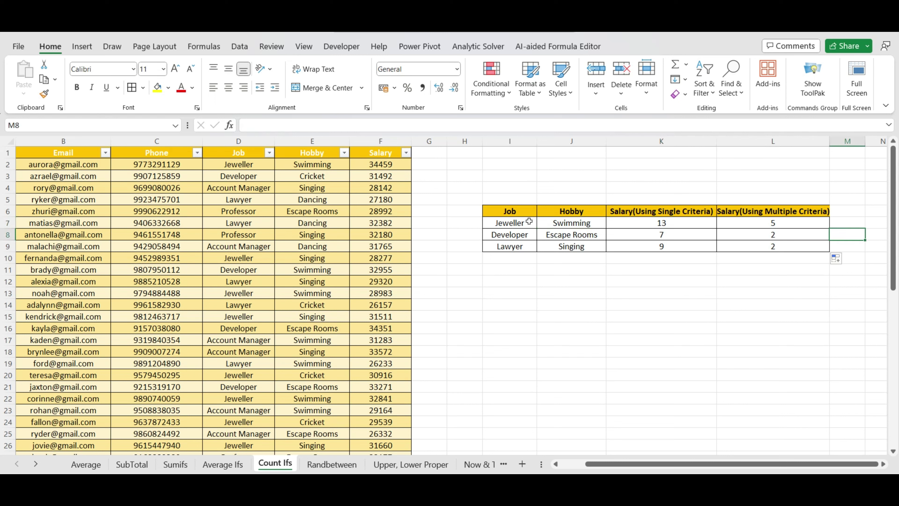
key("Left")
key("Left")
key("Left")
key("Left")
key("Left")
key("Left")
key("Right")
key("Right")
key("Right")
key("Right")
key("Right")
key("Down")
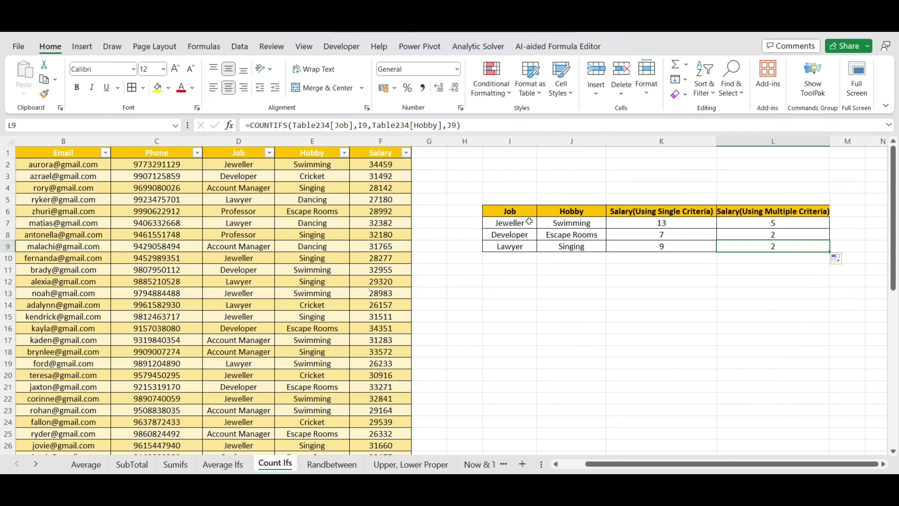
key("Left")
key("Left")
key("Right")
key("Right")
key("Right")
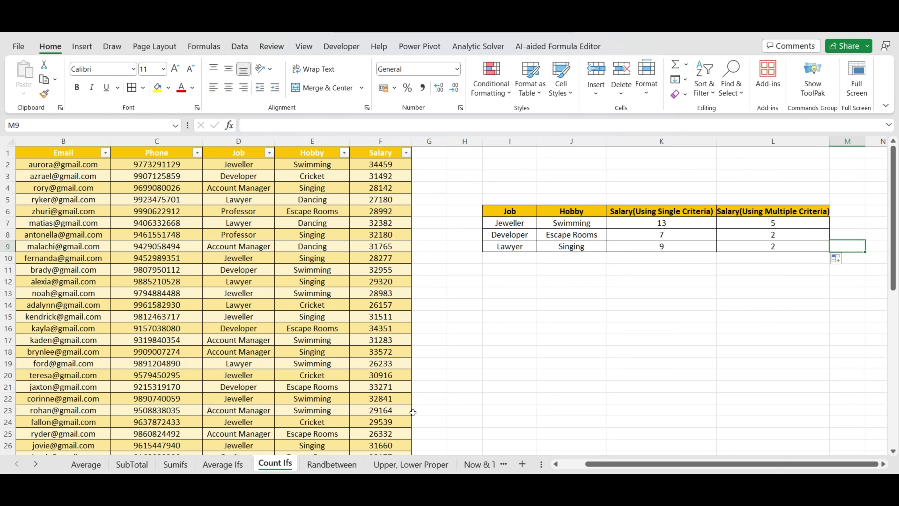
Step: Enter =RANDBETWEEN(30,100) in C4 of the Randbetween sheet for the first student's Maths mark
left_click(322, 464)
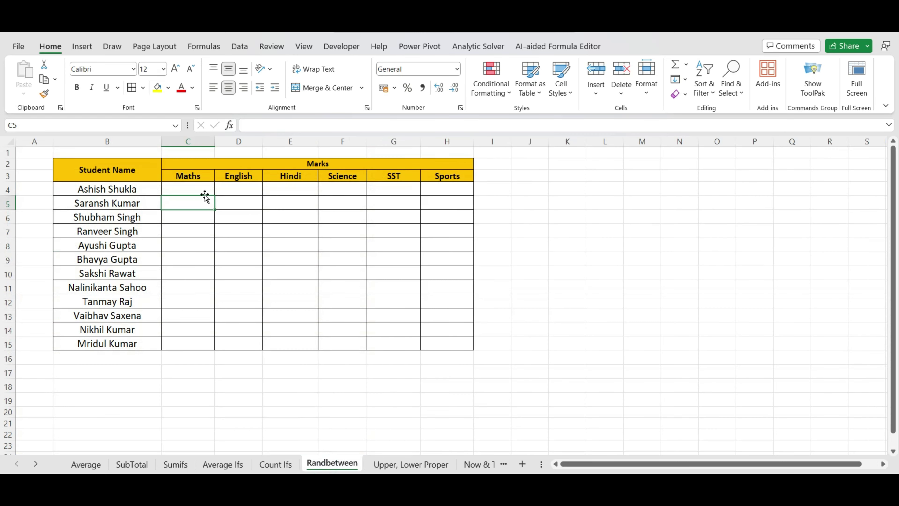
left_click(196, 191)
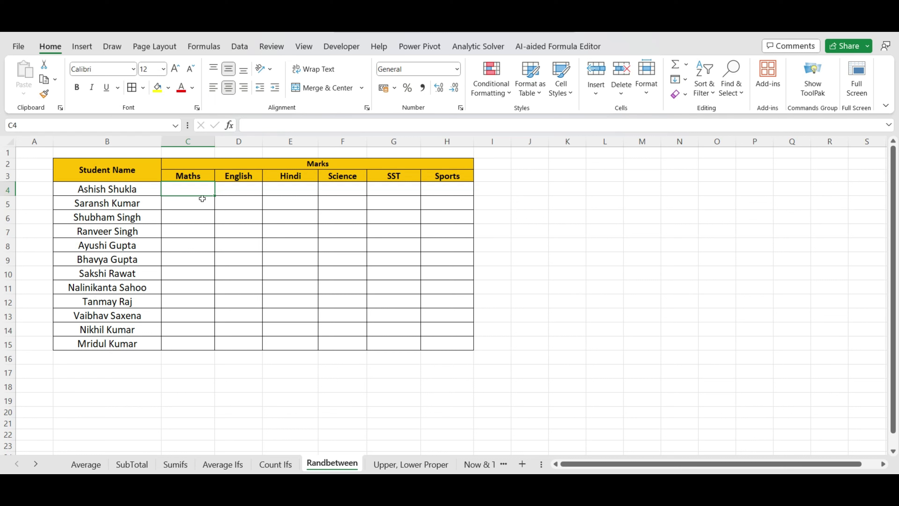
type("=r")
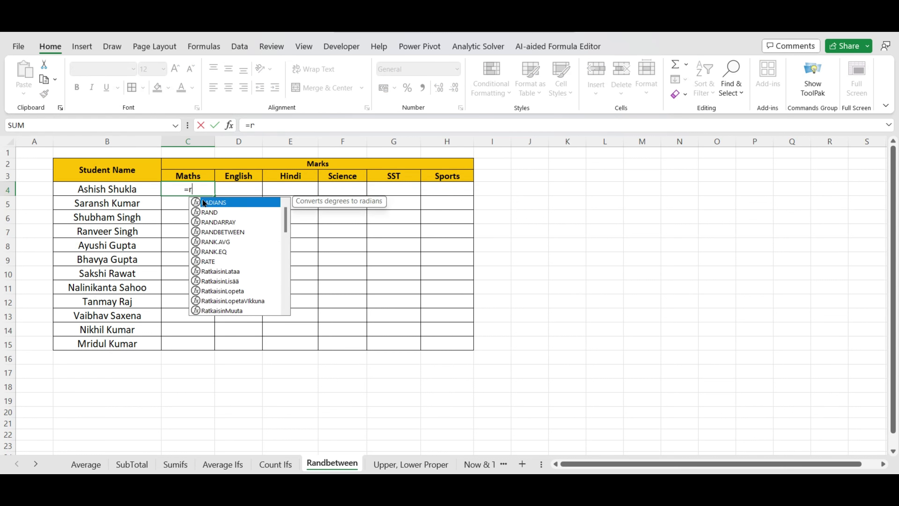
type("andbetw")
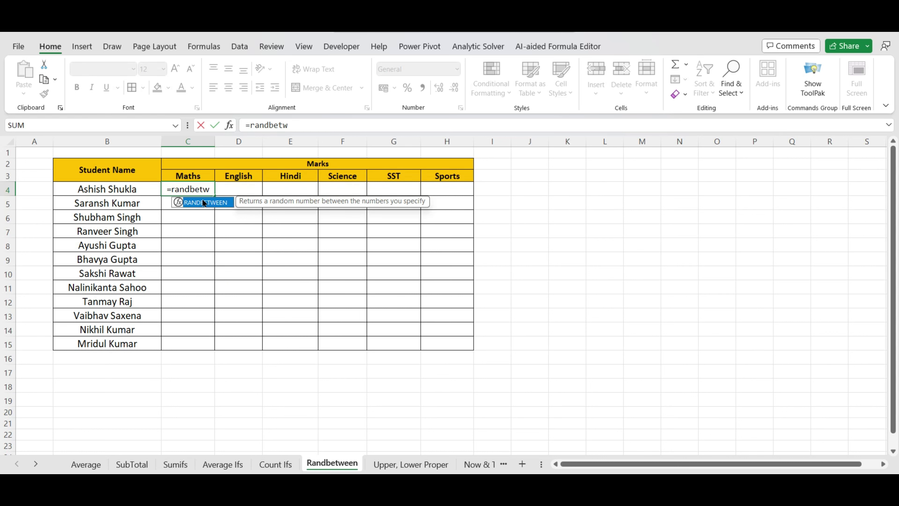
type("een(")
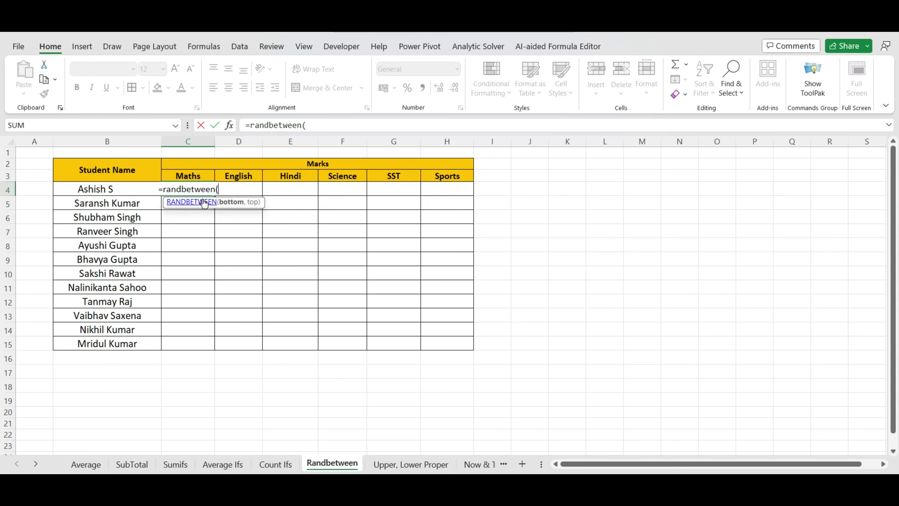
type("30,100")
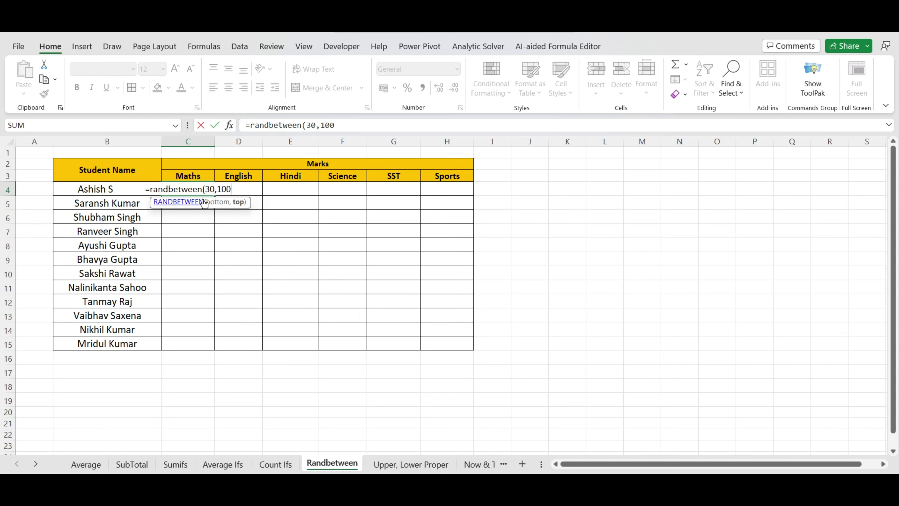
type(")")
key("Return")
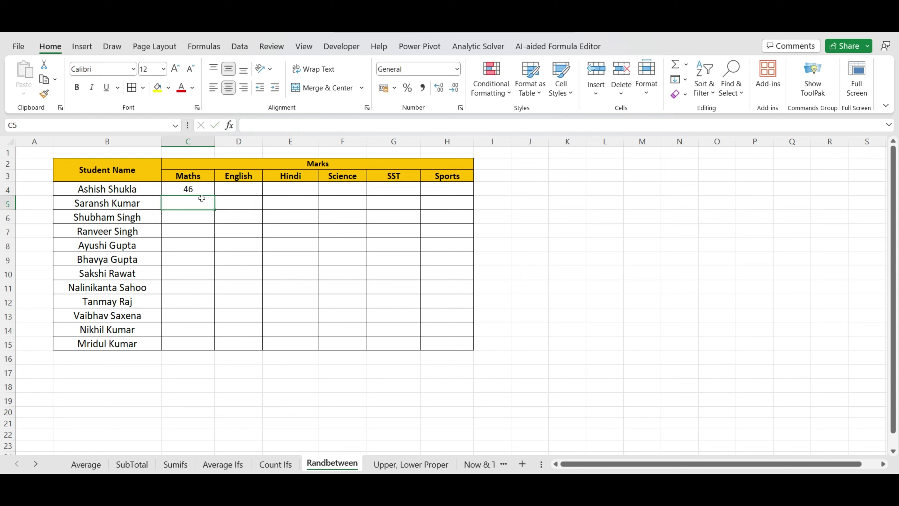
Step: Fill the RANDBETWEEN formula from C4 across all subjects and students to H15
left_click(200, 190)
left_click_drag(214, 195, 474, 348)
left_click(265, 242)
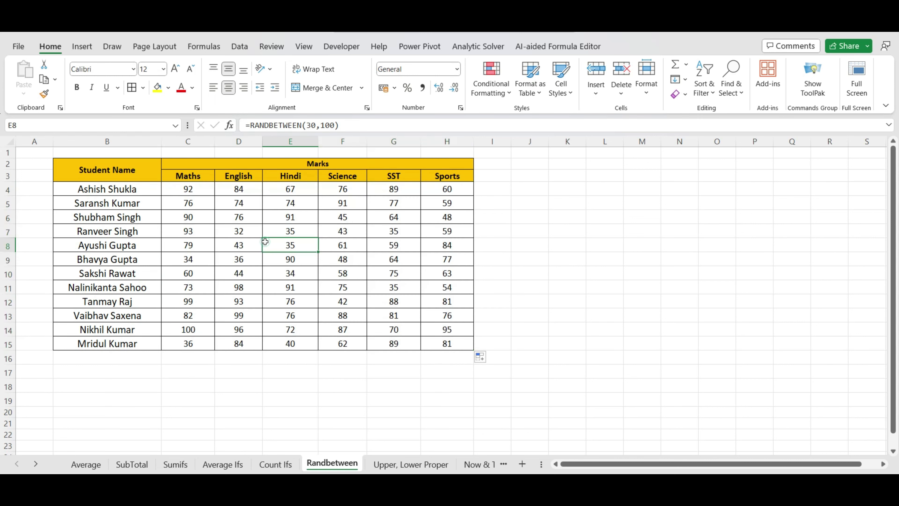
Step: Inspect the RANDBETWEEN formulas in the marks cells and re-enter the one in C4 to regenerate the marks
left_click(189, 190)
left_click(222, 236)
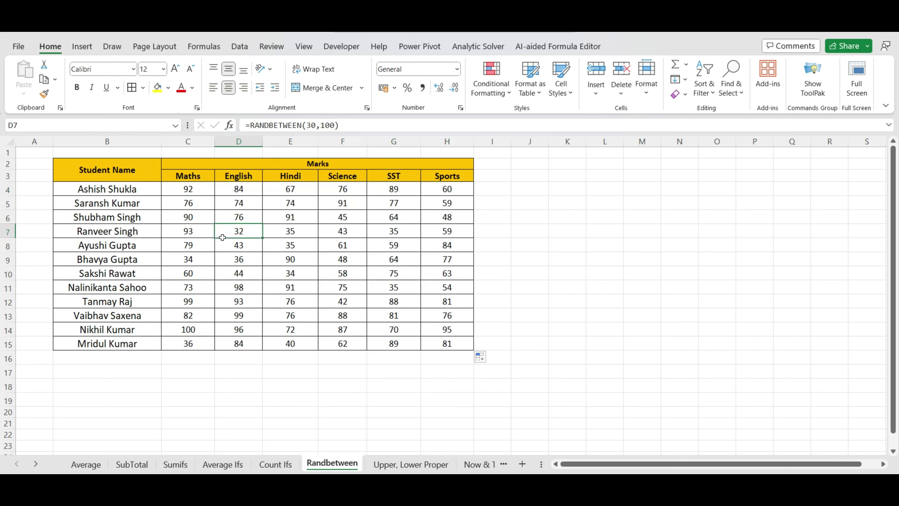
double_click(245, 218)
left_click(265, 270)
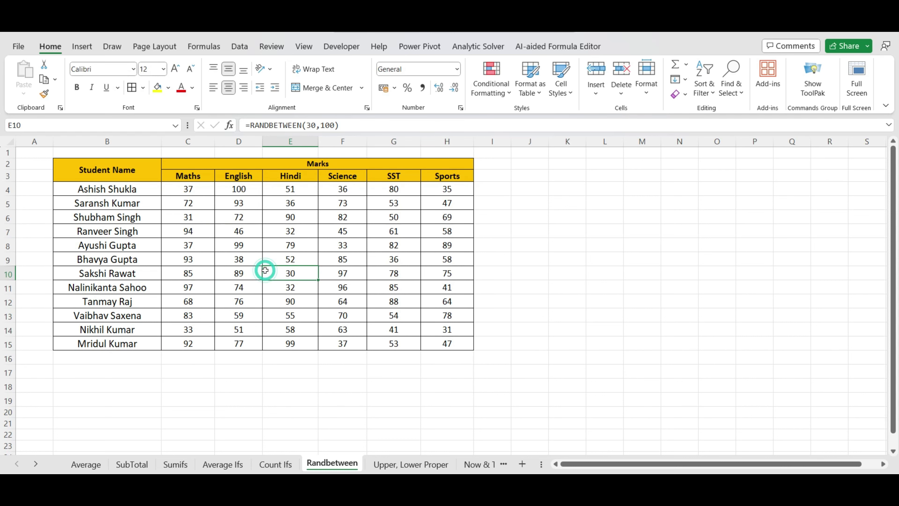
left_click(189, 188)
double_click(190, 188)
key("Return")
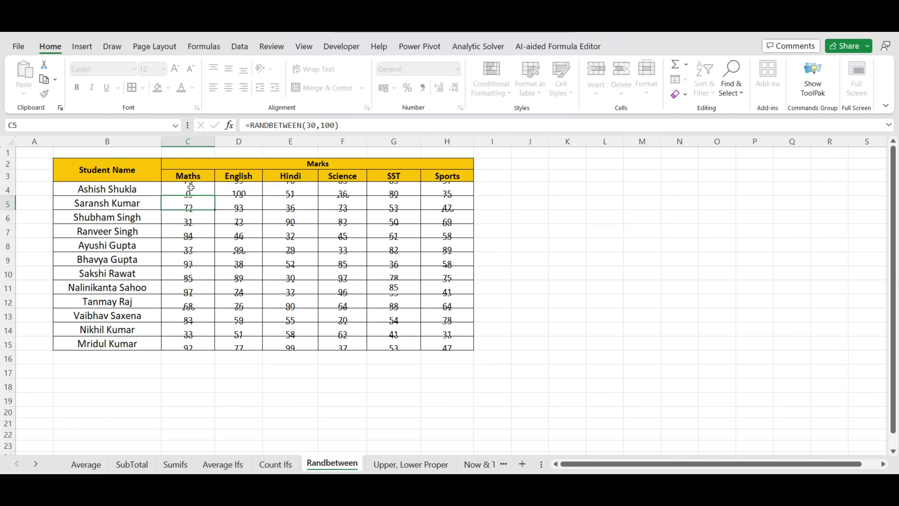
Step: Copy the marks in C4:H15 and paste them over the same cells as values only
left_click(191, 188)
left_click_drag(193, 189, 428, 345)
key("ctrl+c")
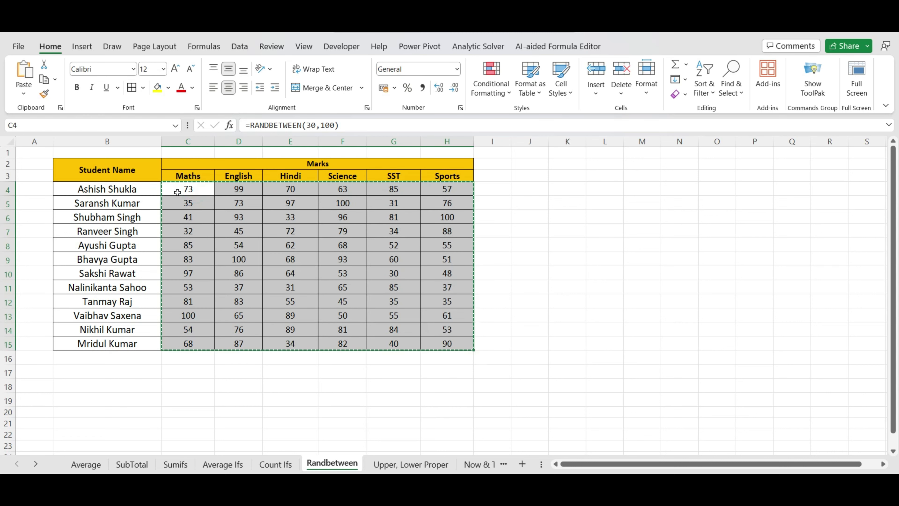
right_click(186, 193)
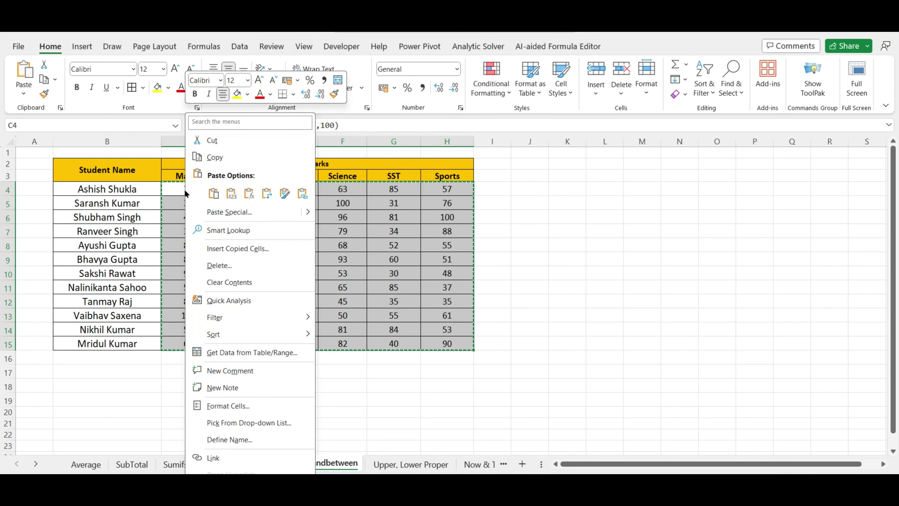
left_click(231, 194)
left_click(234, 196)
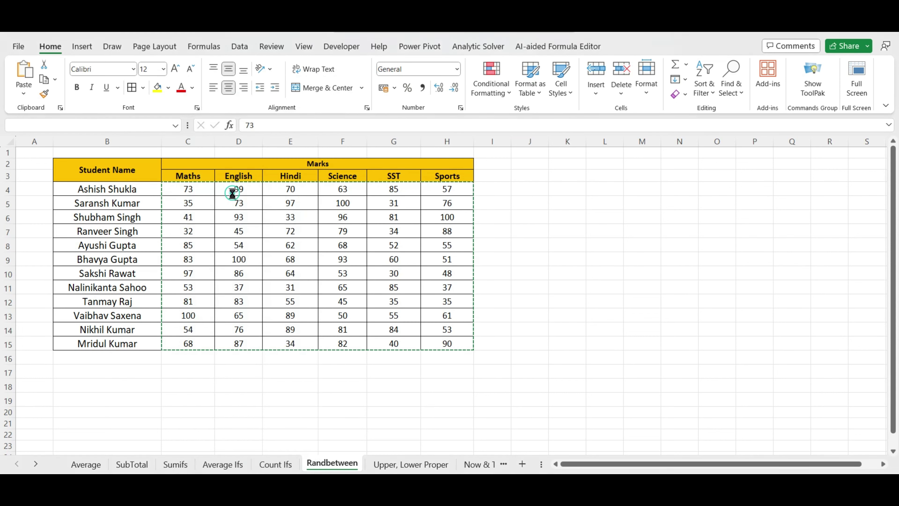
Step: Inspect several cells of the marks table for fixed values instead of RANDBETWEEN formulas
left_click(187, 191)
left_click(208, 242)
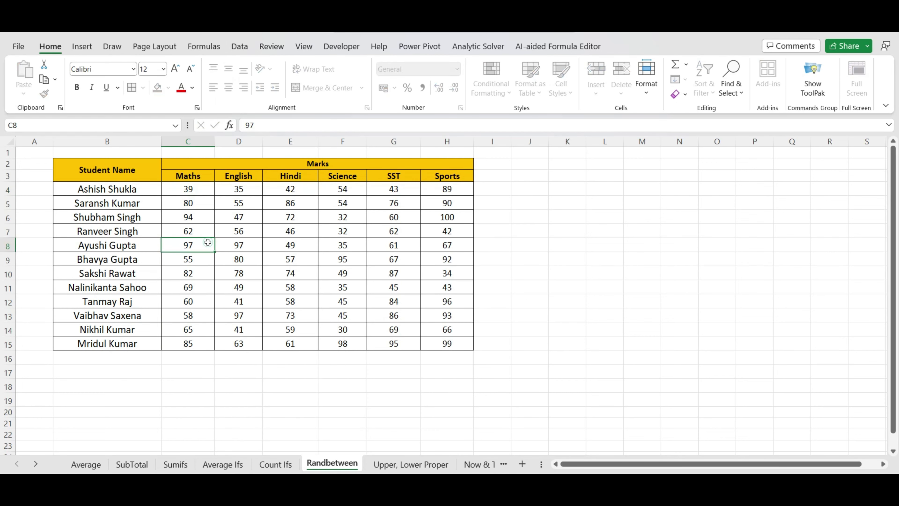
left_click(193, 192)
double_click(194, 192)
double_click(244, 189)
double_click(311, 188)
left_click(394, 269)
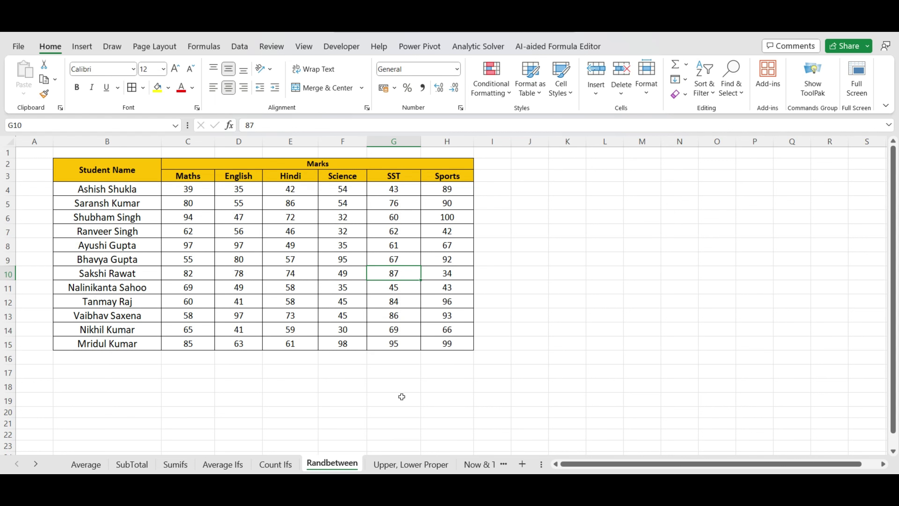
Step: On the Upper, Lower Proper sheet, enter =UPPER(A2) in B2 and fill it down the Upper Case column
left_click(411, 465)
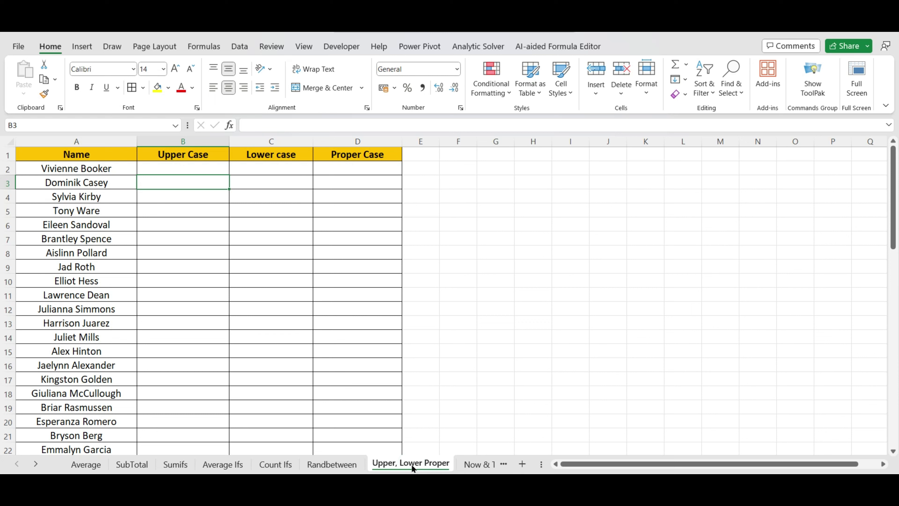
left_click(193, 165)
left_click(52, 173)
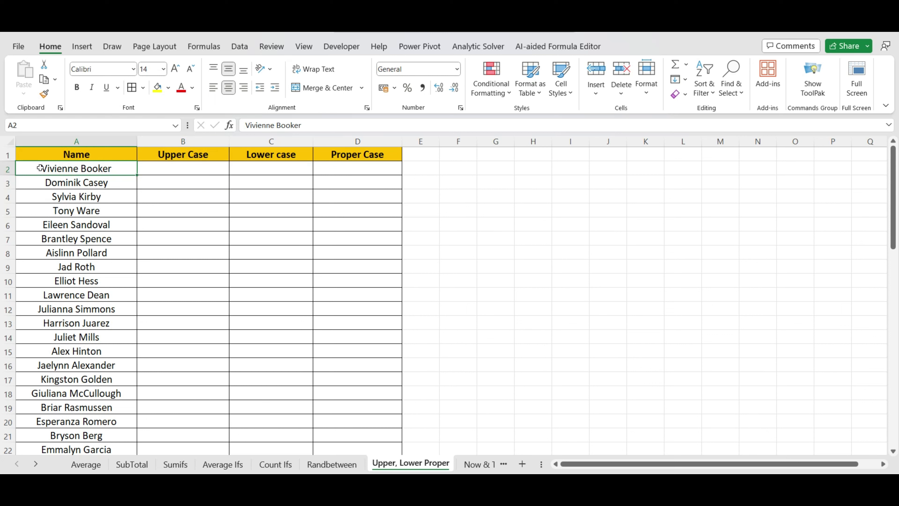
left_click(174, 168)
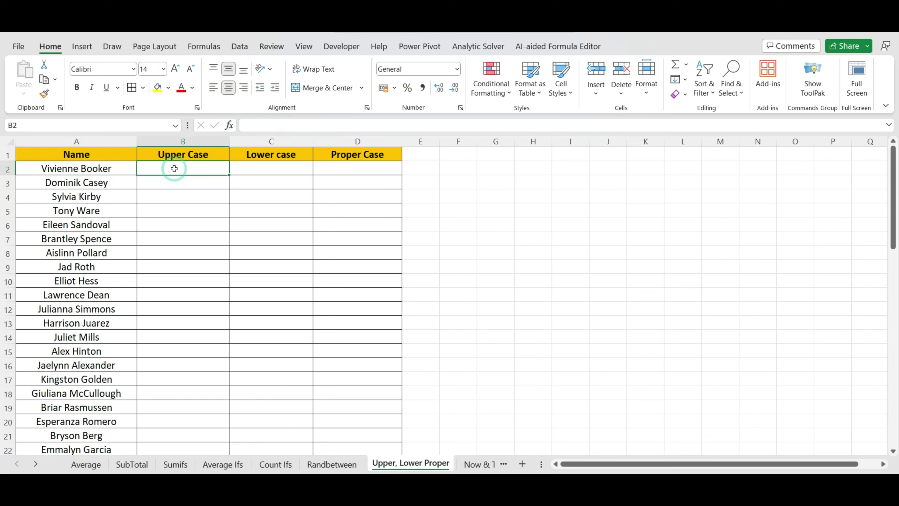
type("=Upper")
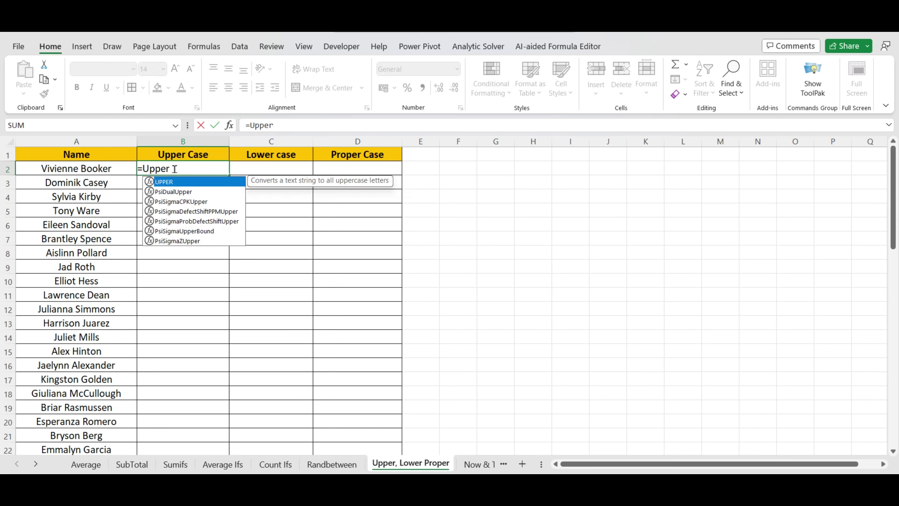
type("(")
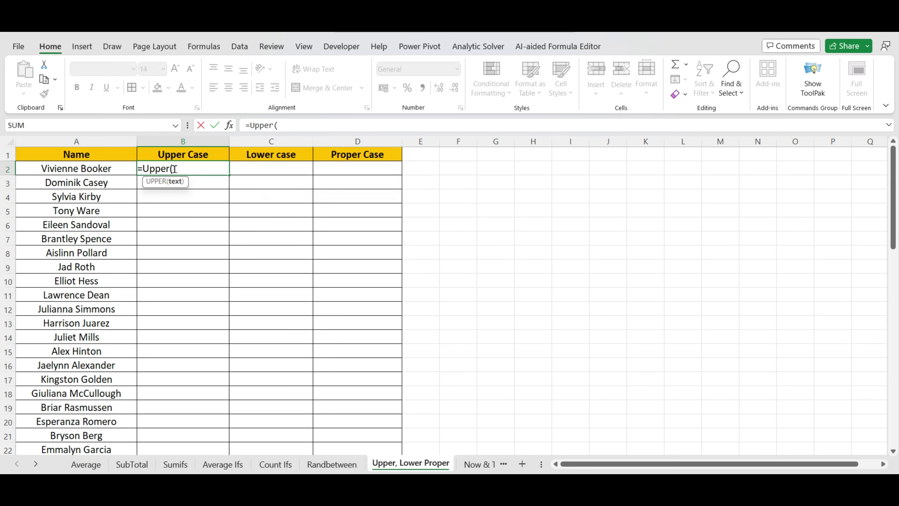
left_click(99, 170)
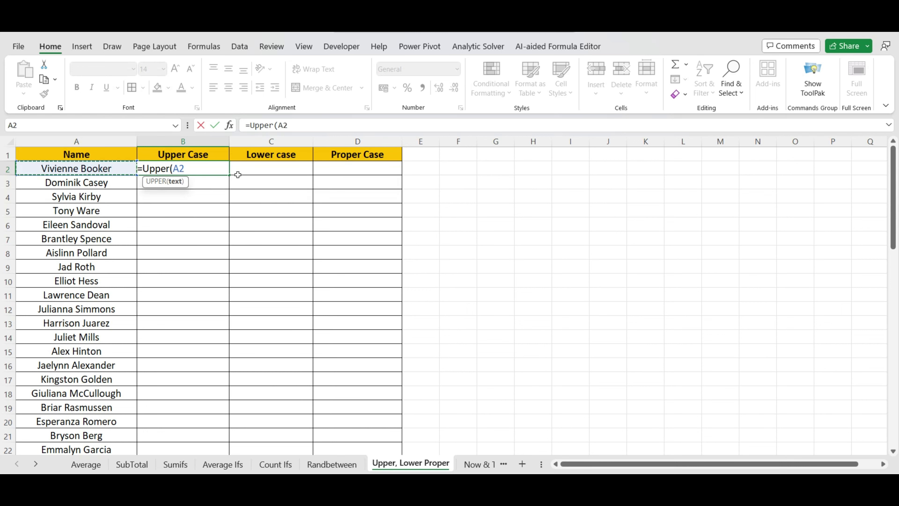
type(")")
key("Return")
left_click(214, 165)
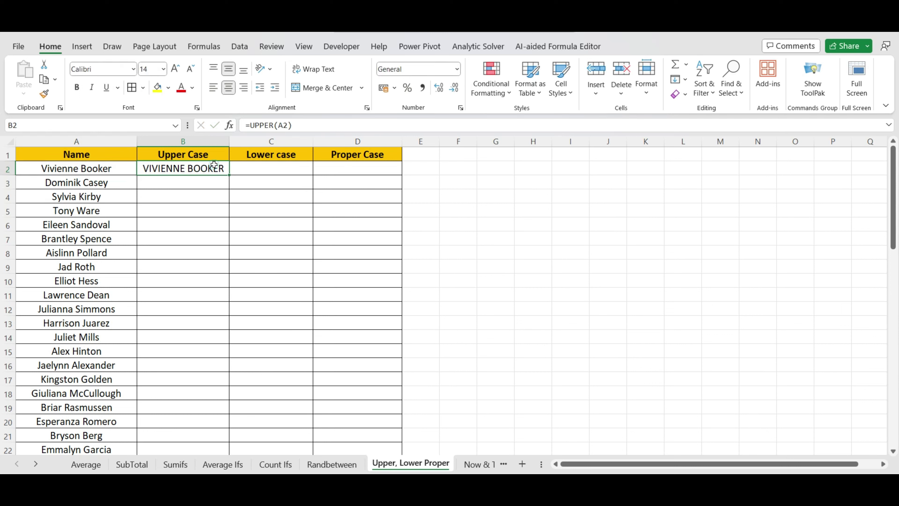
double_click(231, 174)
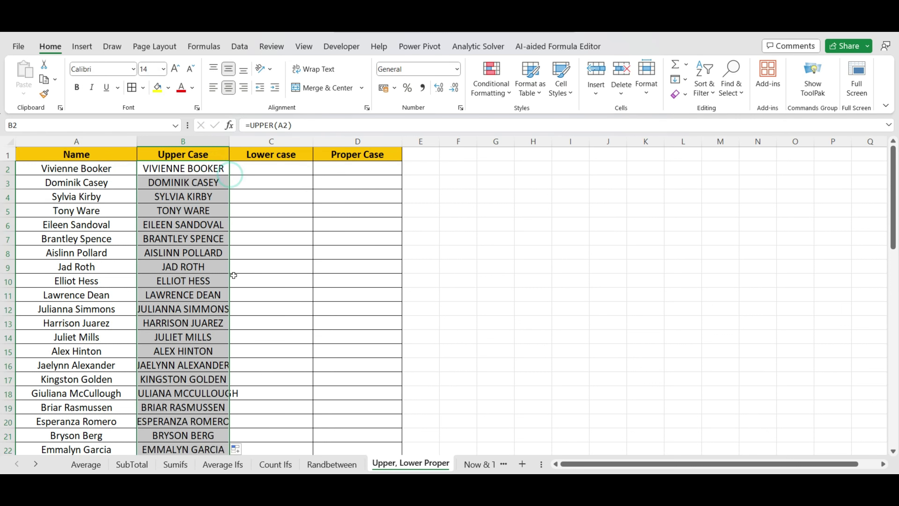
Step: Enter =LOWER(A2) in C2 and fill it down the Lower case column
left_click(267, 171)
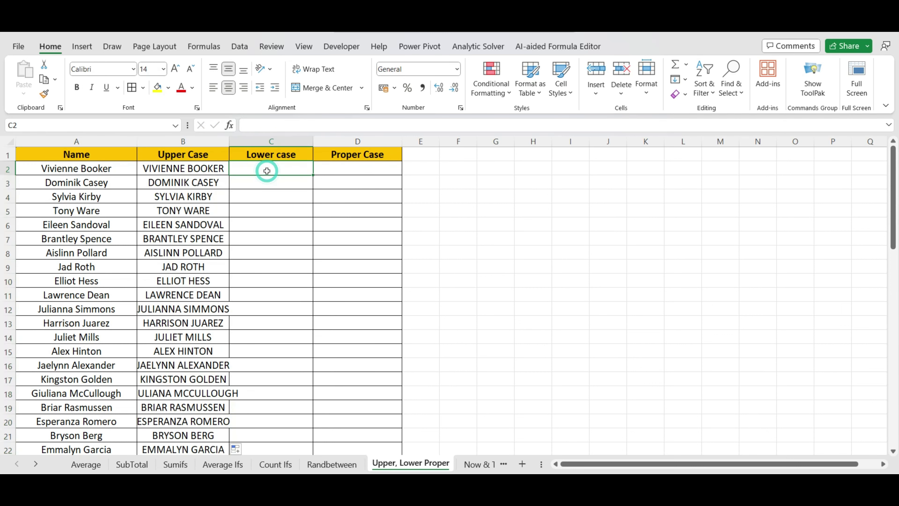
type("=lower")
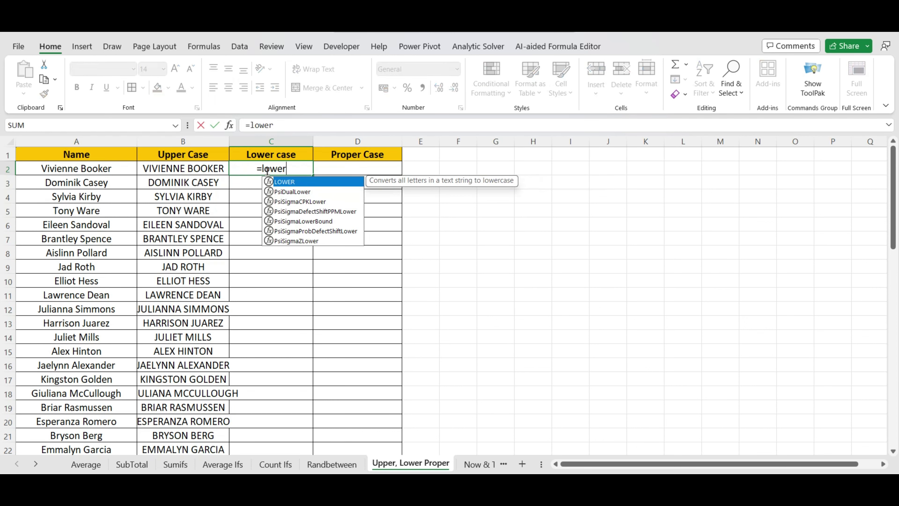
type("(")
left_click(76, 169)
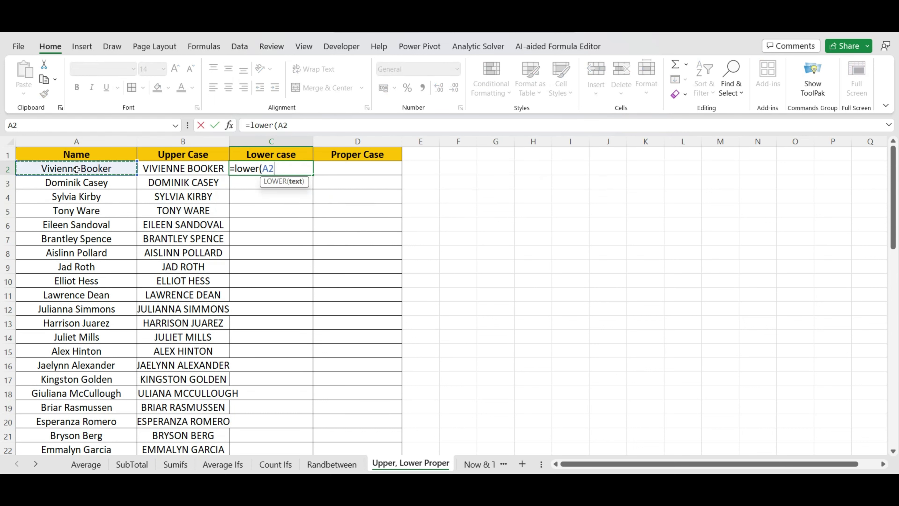
type(")")
key("Return")
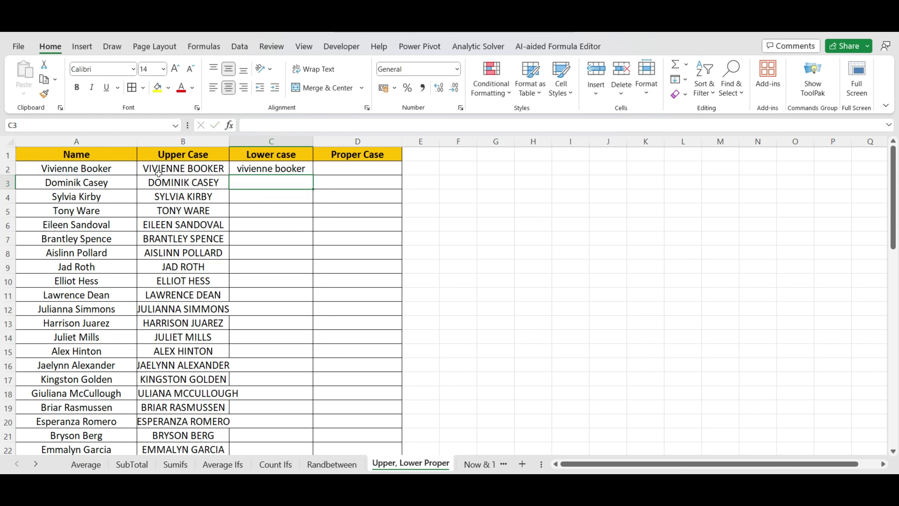
left_click(285, 167)
double_click(313, 175)
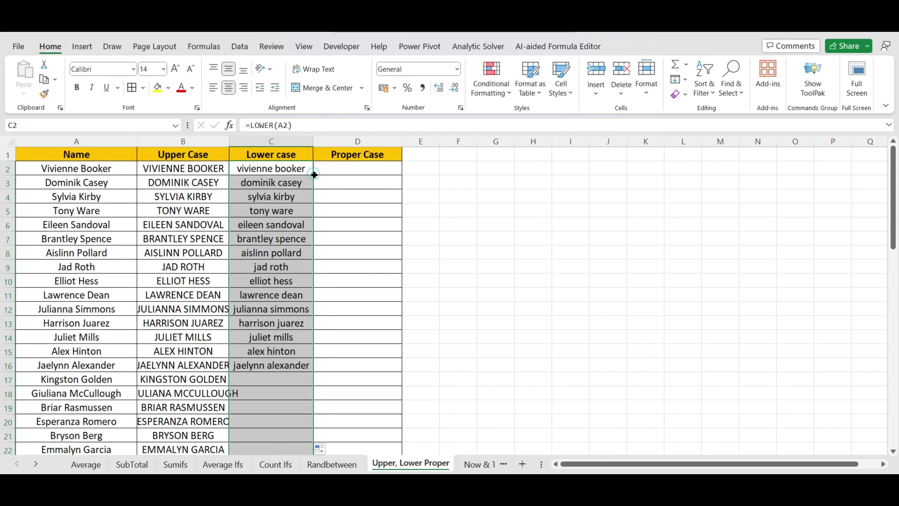
Step: Enter =PROPER(B2) in D2 and fill it down the Proper Case column
left_click(355, 174)
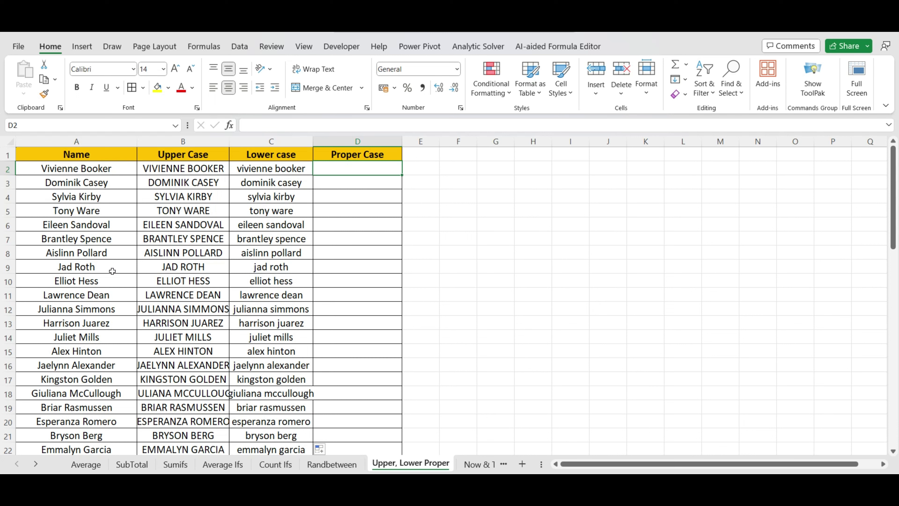
type("=")
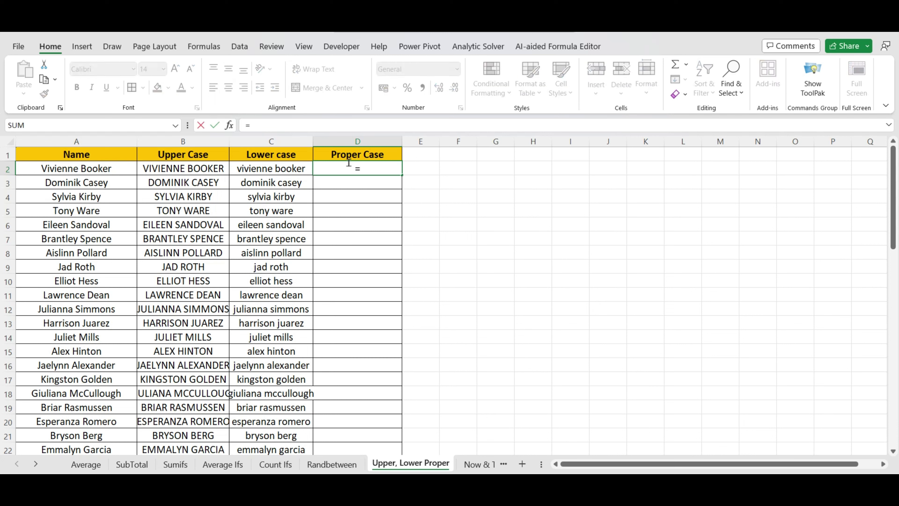
type("proper(")
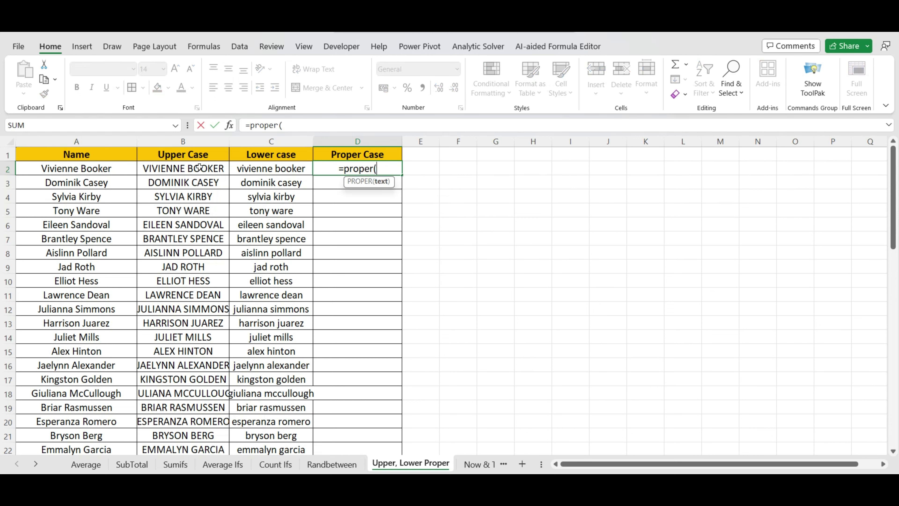
left_click(184, 169)
type(")")
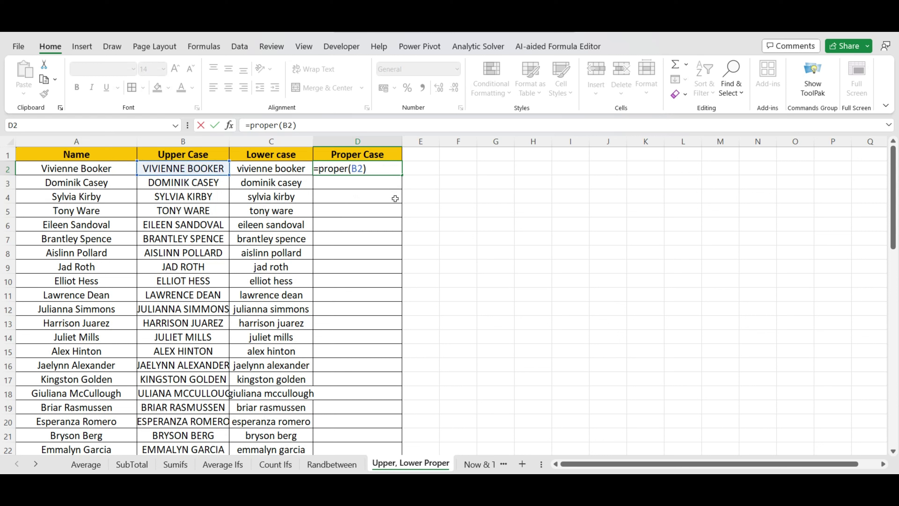
key("Return")
left_click(386, 171)
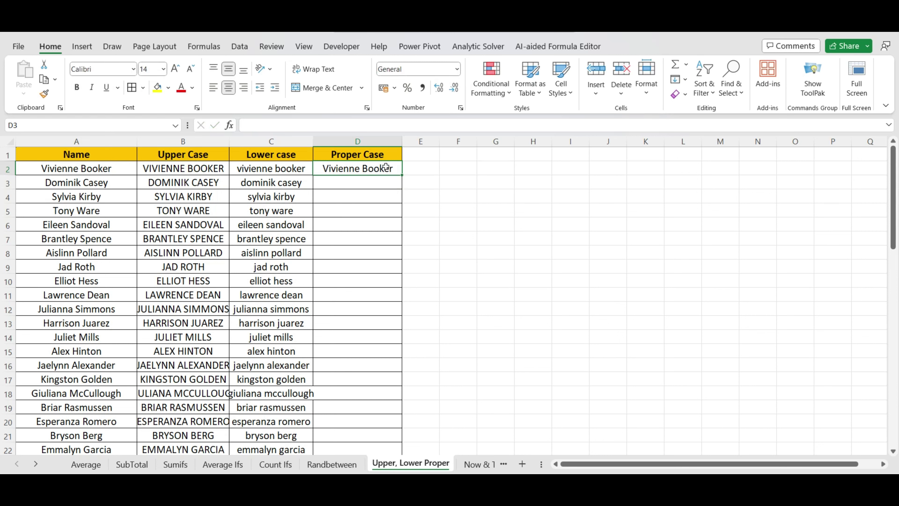
double_click(403, 177)
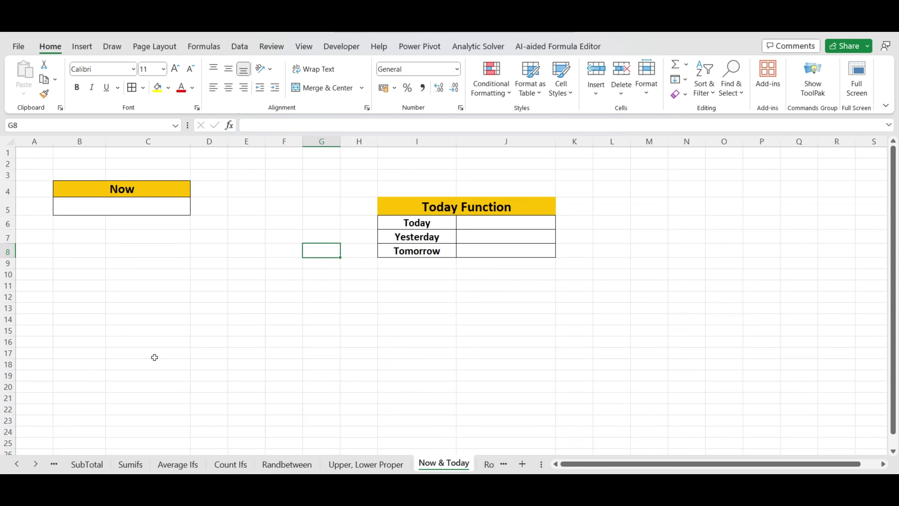
Step: On the Now & Today sheet, enter =NOW() in the cell below the Now heading
left_click(106, 213)
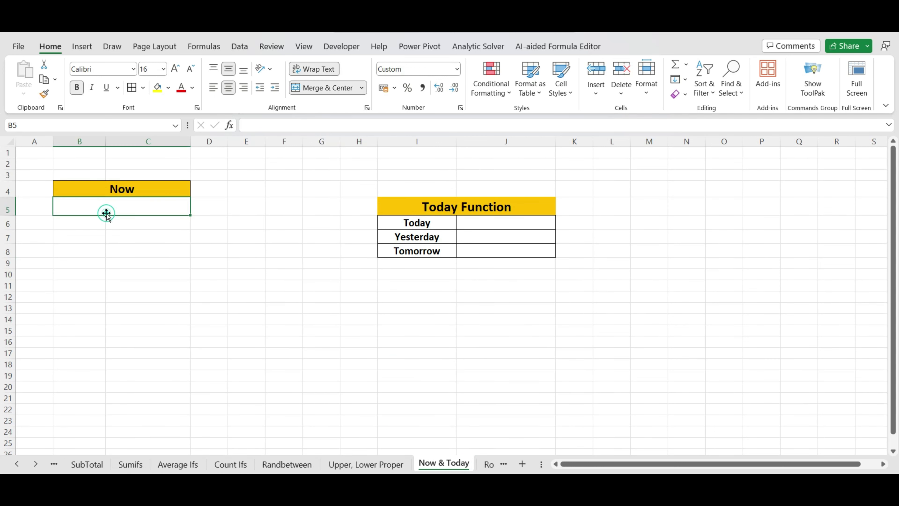
type("=")
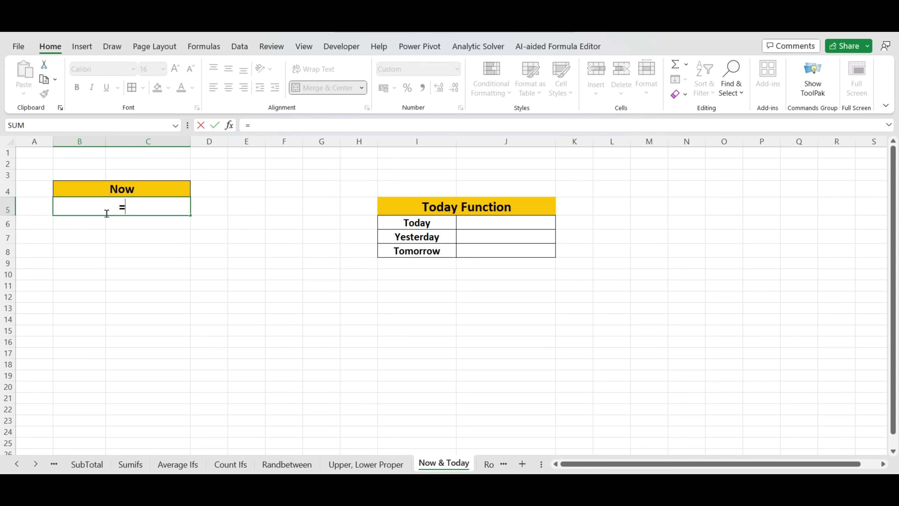
type("No")
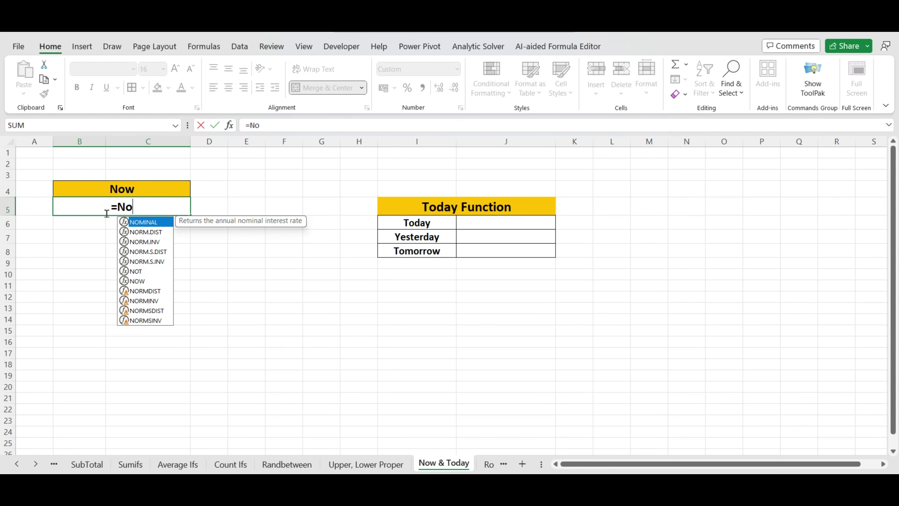
type("w()")
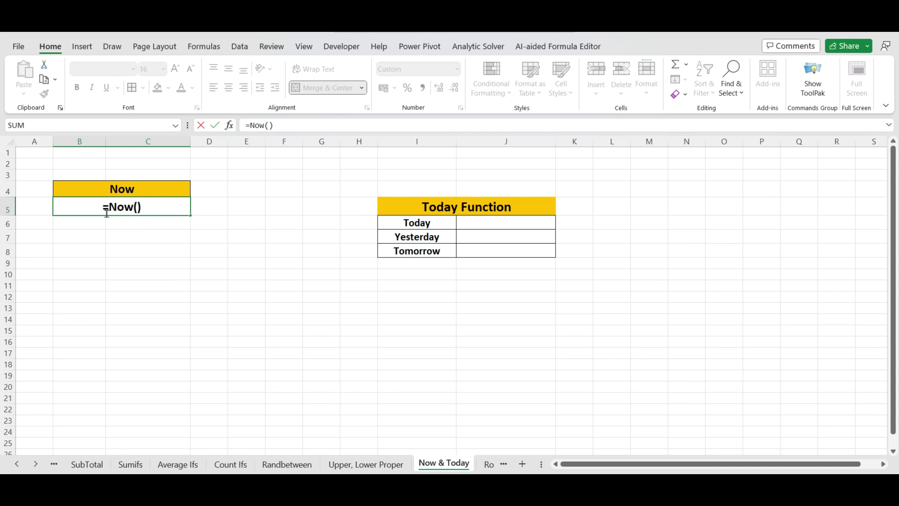
key("Return")
left_click(162, 206)
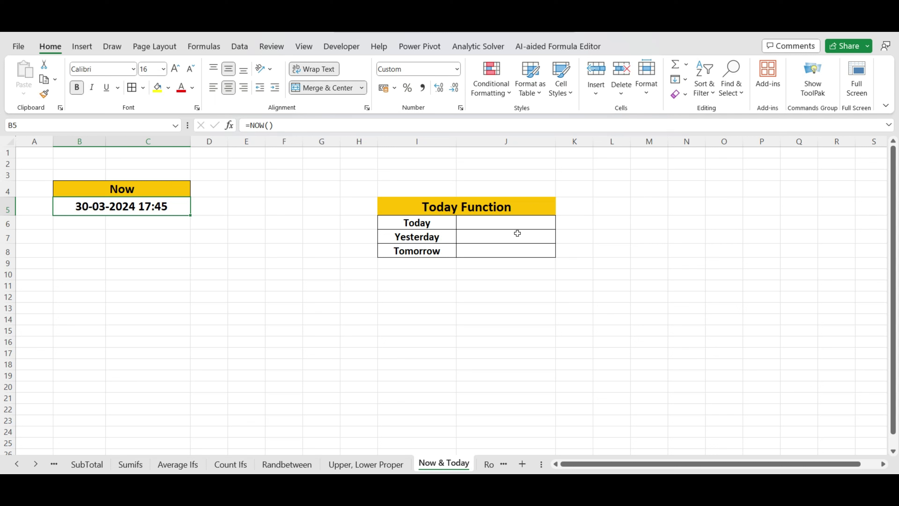
Step: Enter =TODAY() in J6 as the Today date
left_click(483, 225)
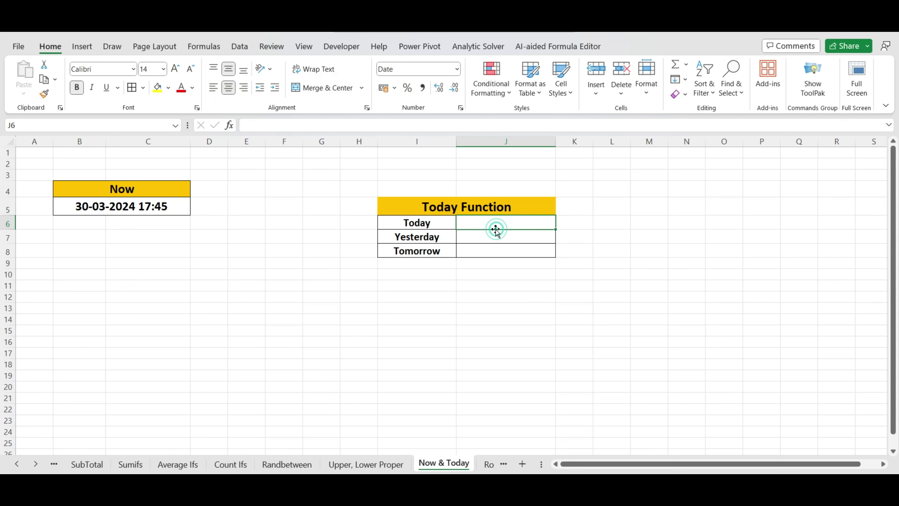
double_click(484, 225)
type("=")
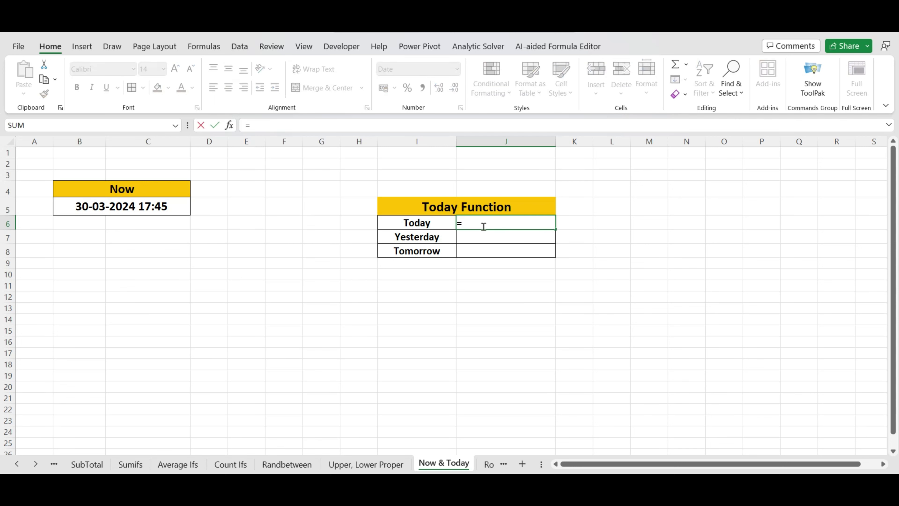
type("today")
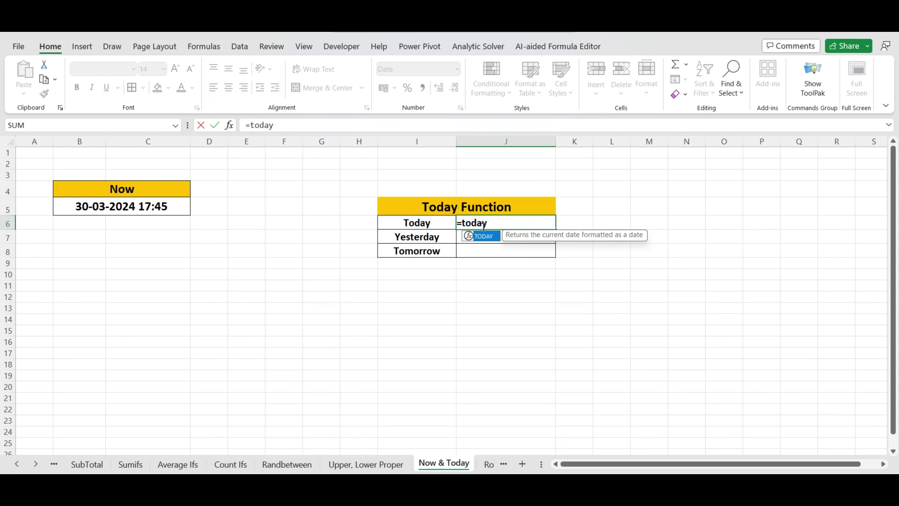
type("()")
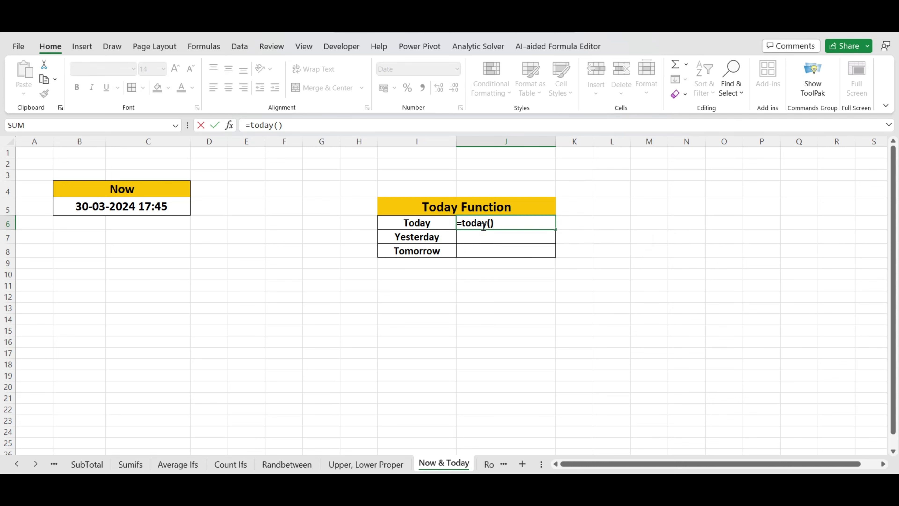
key("Return")
left_click(502, 227)
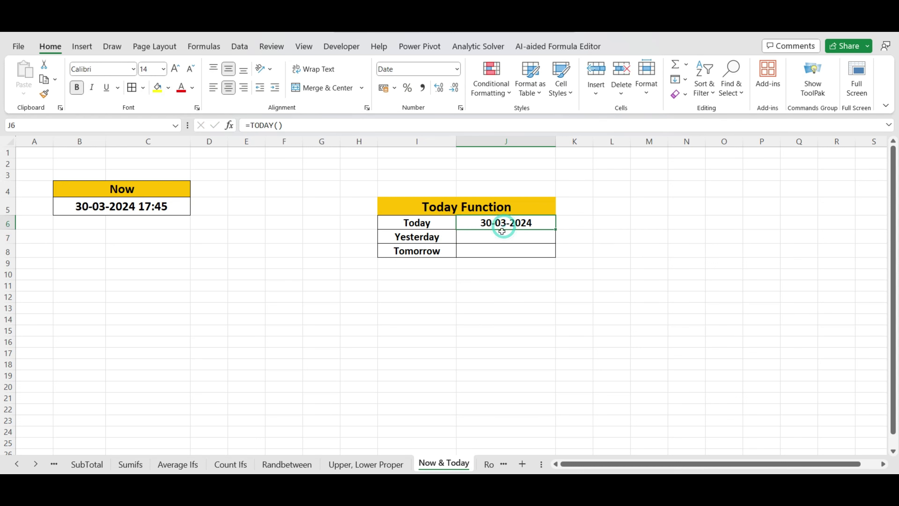
Step: Copy the Today formula into the Yesterday cell J7 and change it to =TODAY()-1
left_click(513, 237)
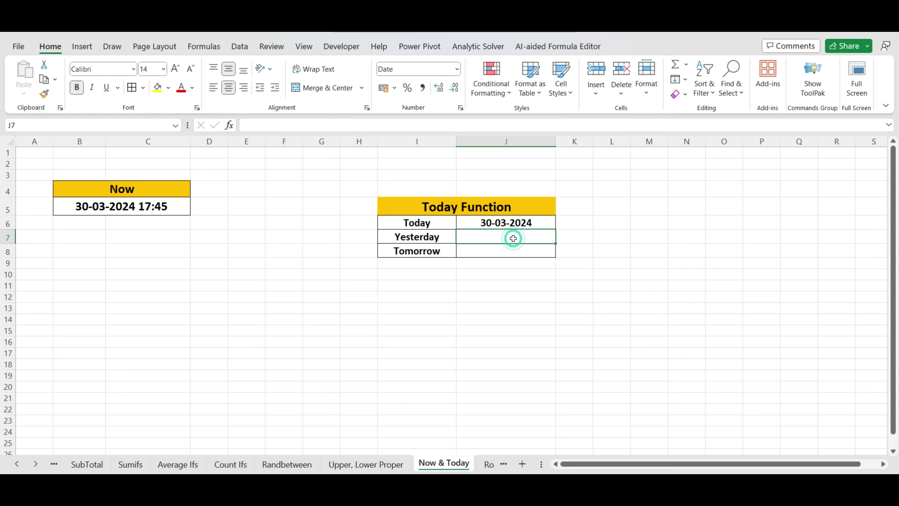
left_click(499, 223)
key("ctrl+c")
key("Down")
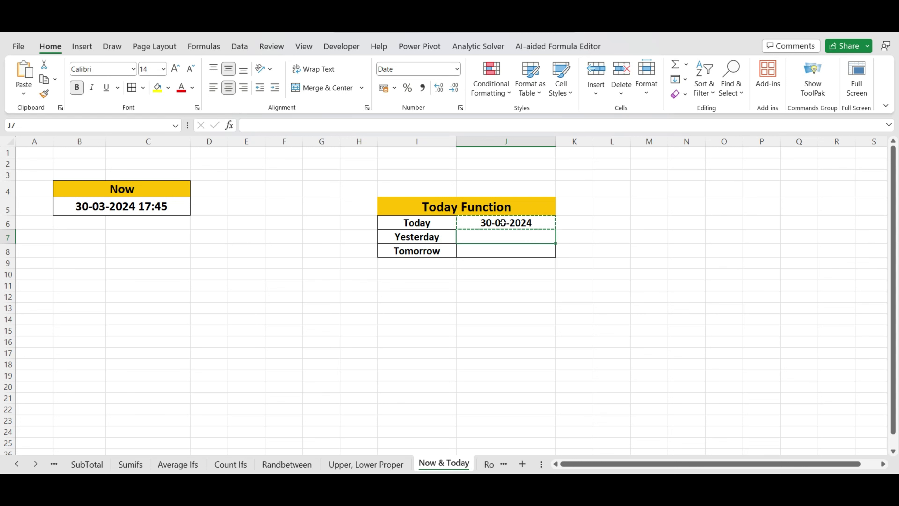
key("ctrl+v")
double_click(535, 233)
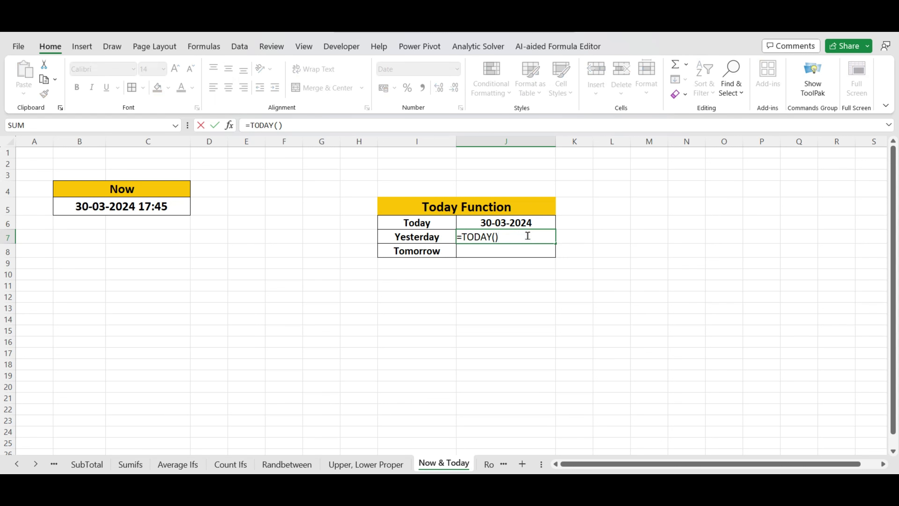
key("Return")
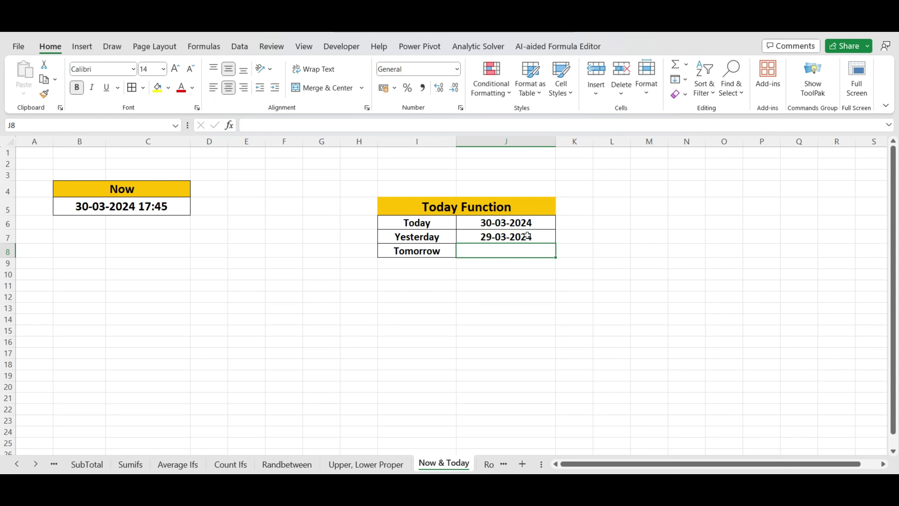
Step: Copy the Yesterday formula into the Tomorrow cell J8 and change it to =TODAY()+1
left_click(527, 237)
key("ctrl+c")
left_click(515, 251)
key("ctrl+v")
double_click(516, 252)
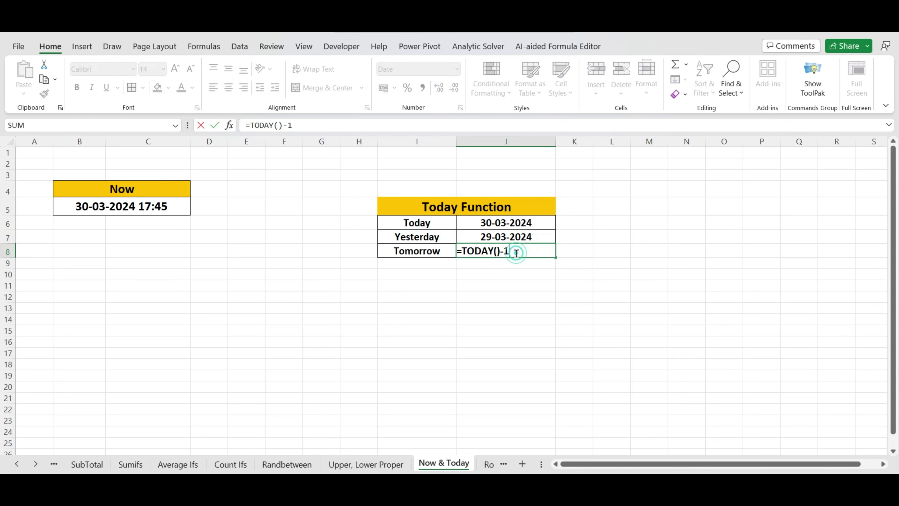
type("0")
key("BackSpace")
key("Return")
left_click(515, 250)
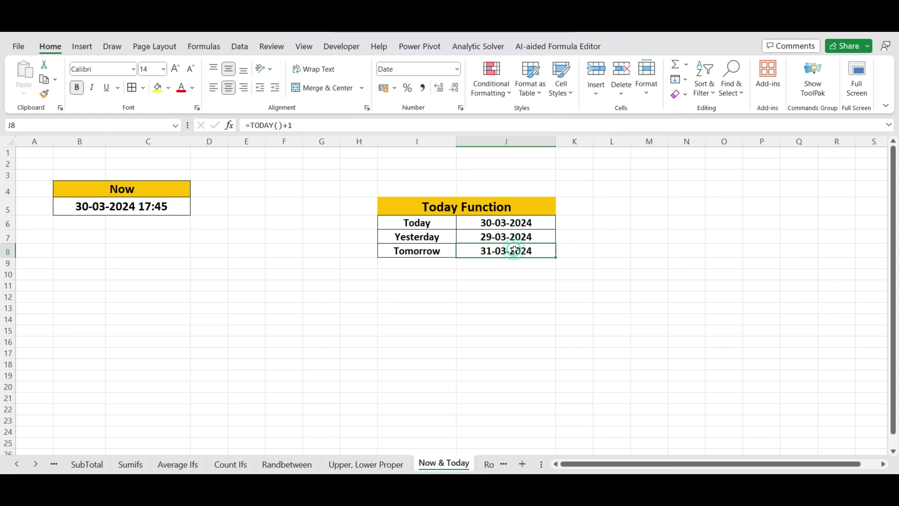
Step: Change the Tomorrow formula in J8 to =TODAY()+10
double_click(515, 249)
type("0")
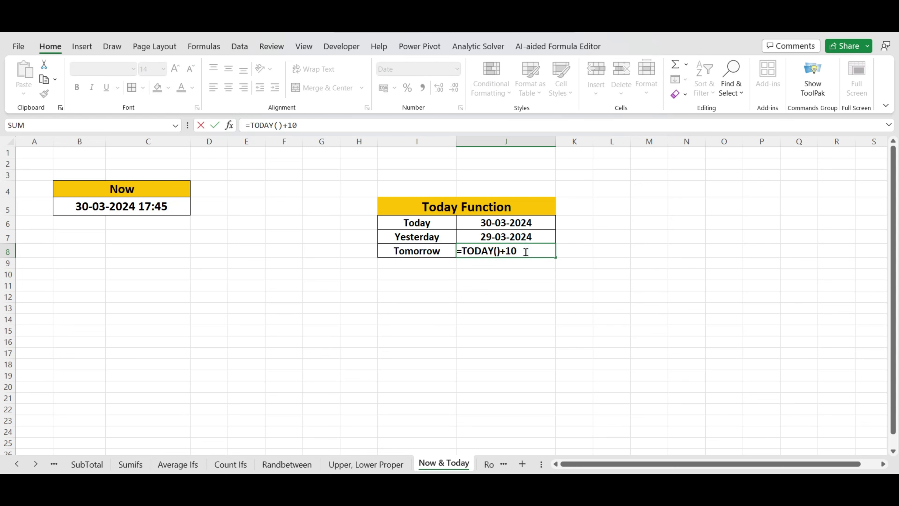
key("Return")
left_click(525, 251)
double_click(524, 251)
key("Return")
left_click(507, 325)
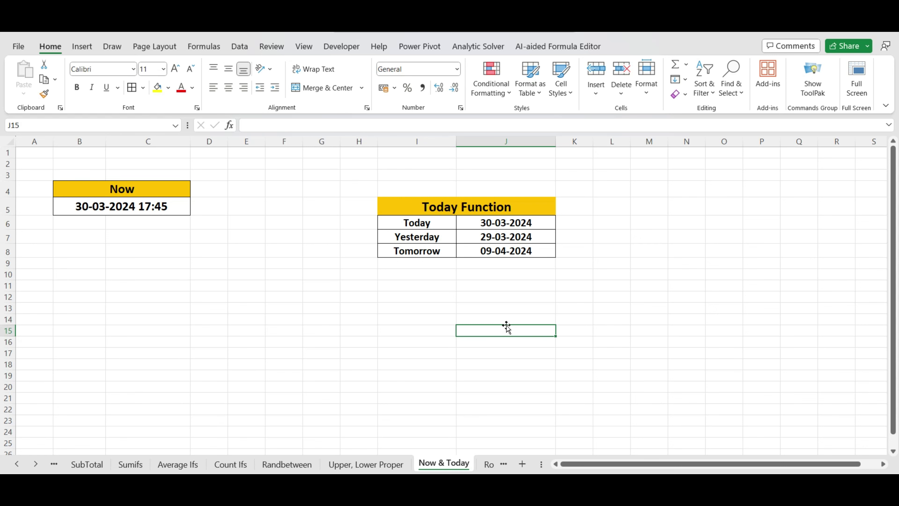
Step: On the Roman sheet, enter =ROMAN(B4) in A4 and fill it down the Roman No. column to A18
left_click(487, 465)
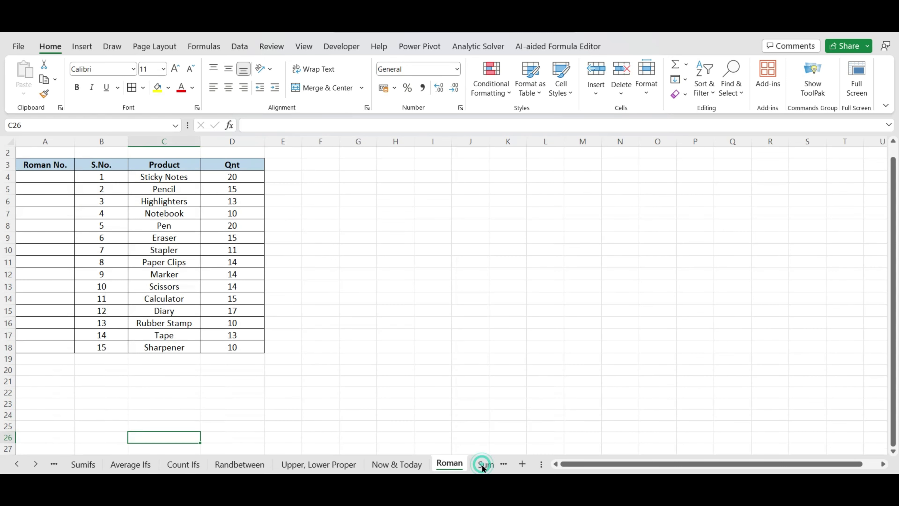
left_click(98, 181)
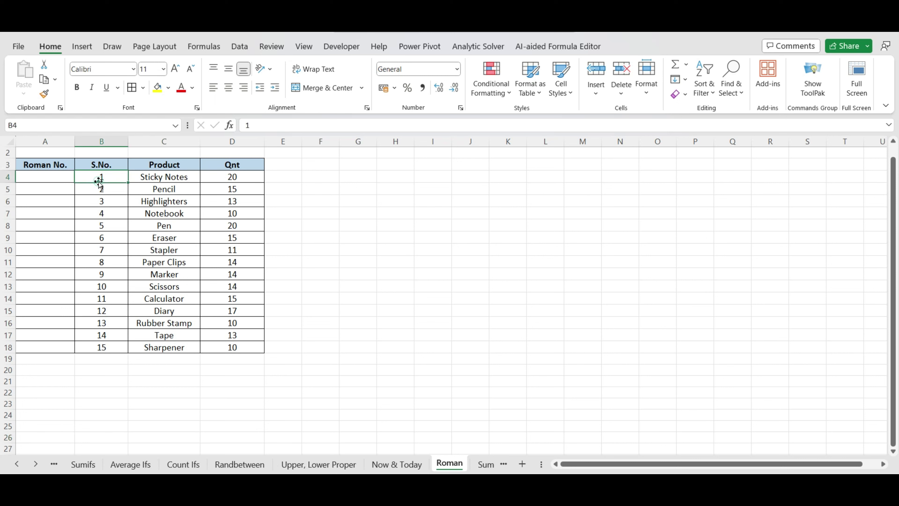
left_click(49, 178)
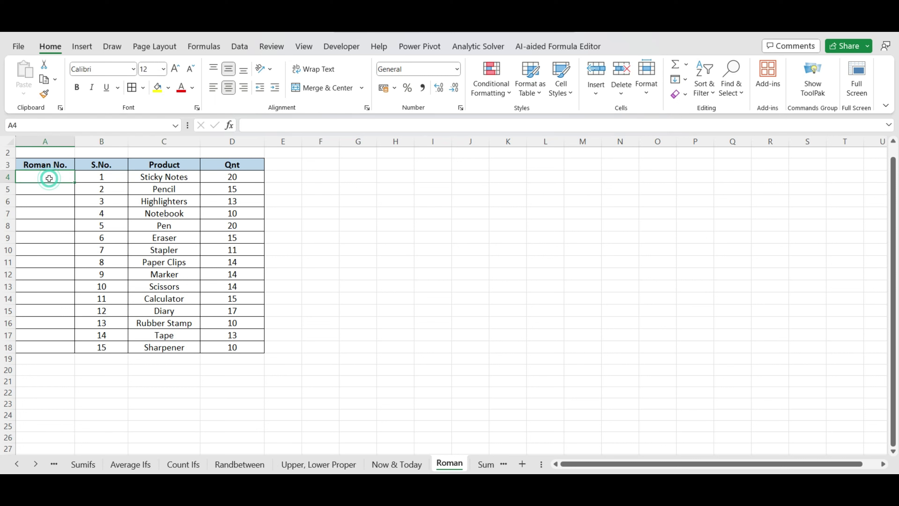
type("=roman(")
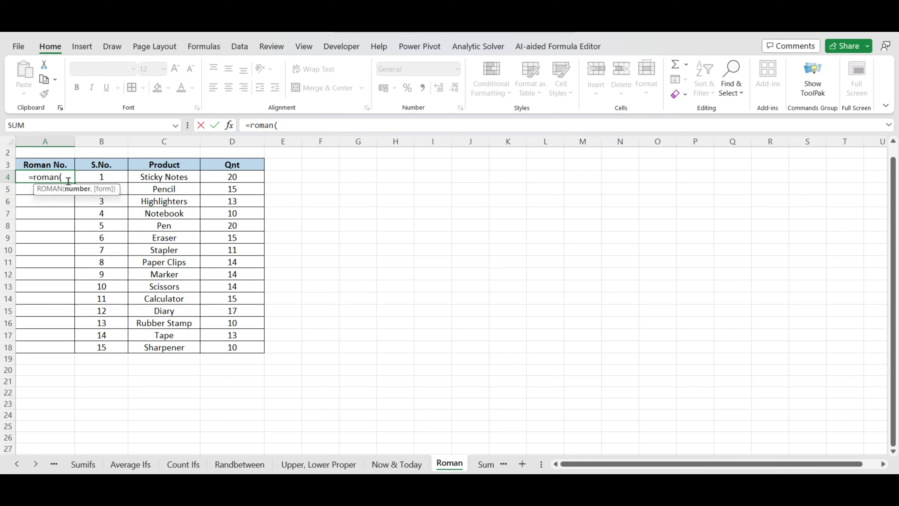
left_click(101, 177)
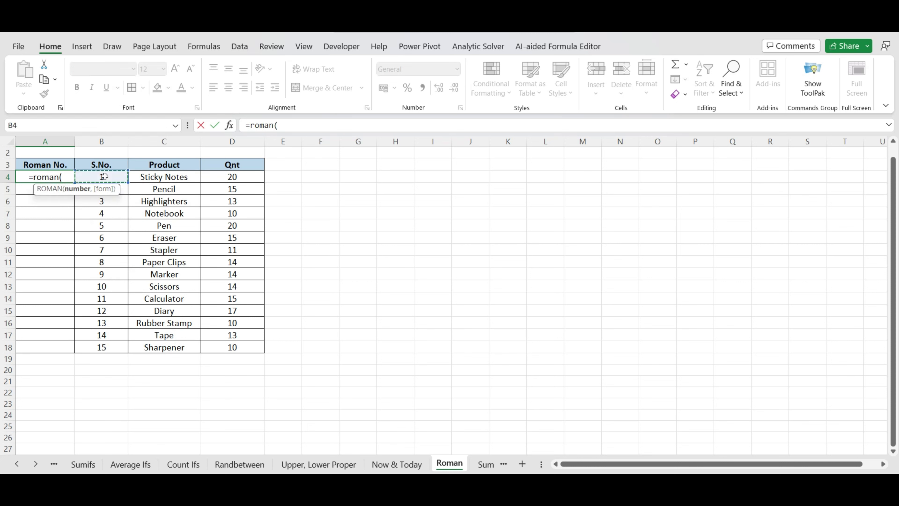
type(")")
key("Return")
left_click(53, 176)
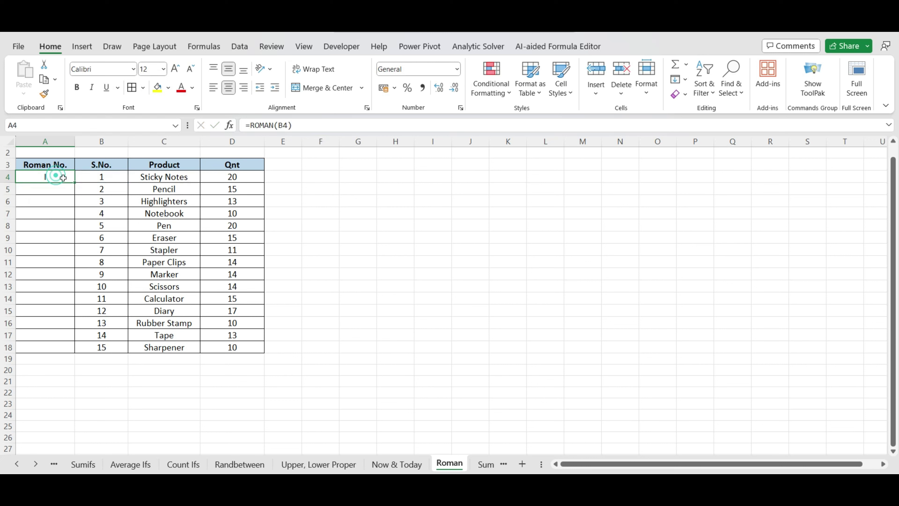
double_click(75, 182)
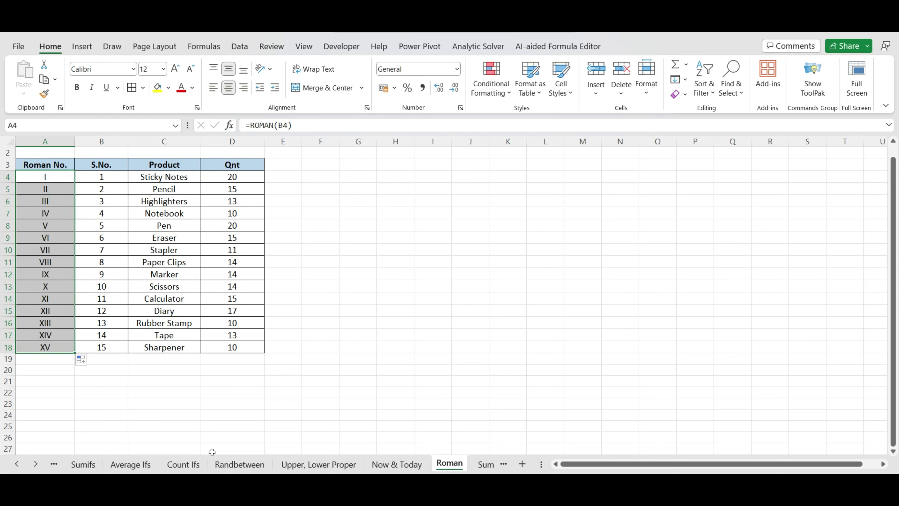
Step: Switch to the SumProduct sheet and select the Total Amount cell E20
left_click(36, 464)
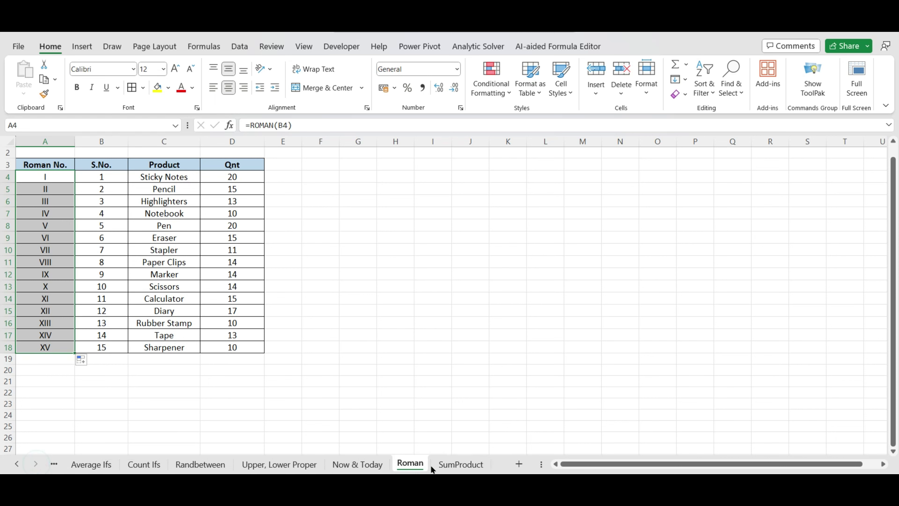
left_click(451, 466)
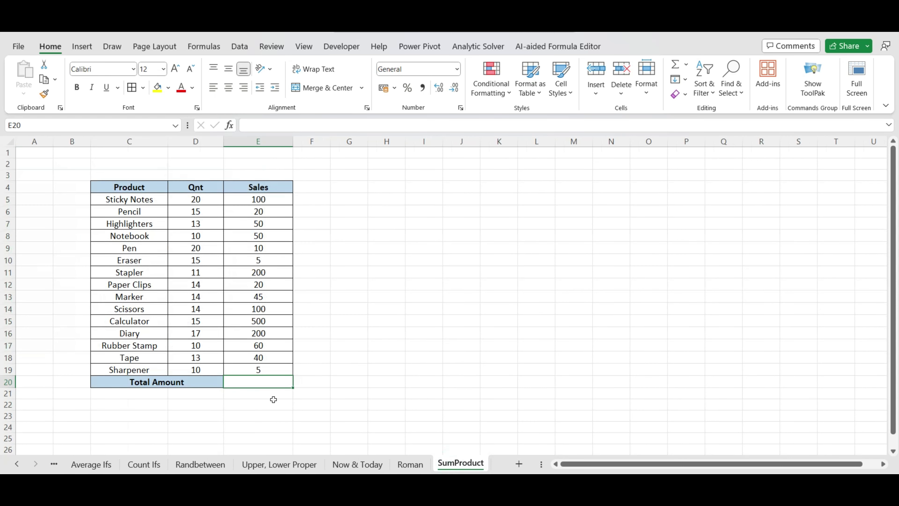
left_click(266, 383)
Step: Multiply quantity by sales for each product with =D5*E5 in F5, filled down column F to row 20
left_click(183, 196)
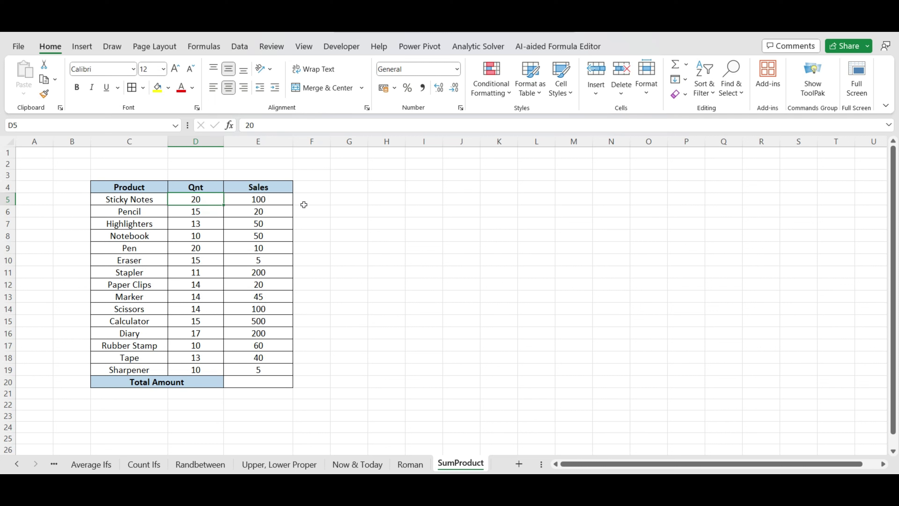
left_click(317, 199)
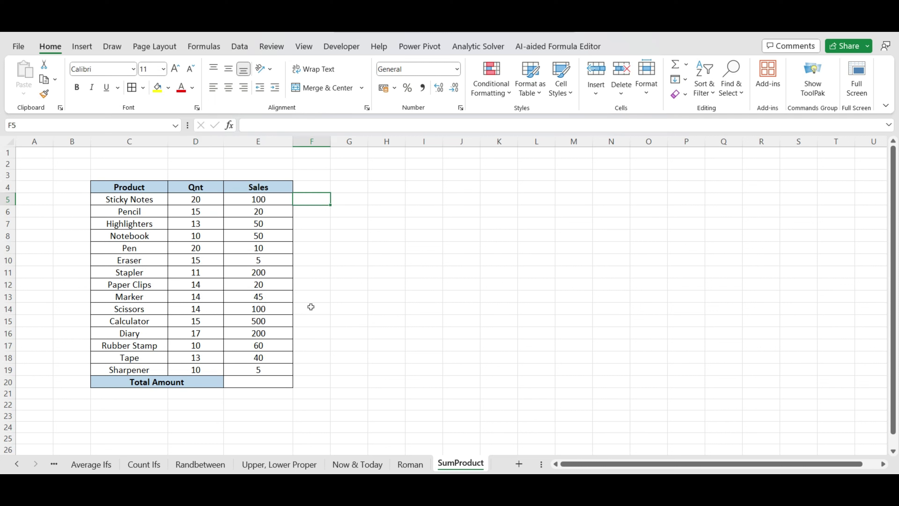
left_click(316, 186)
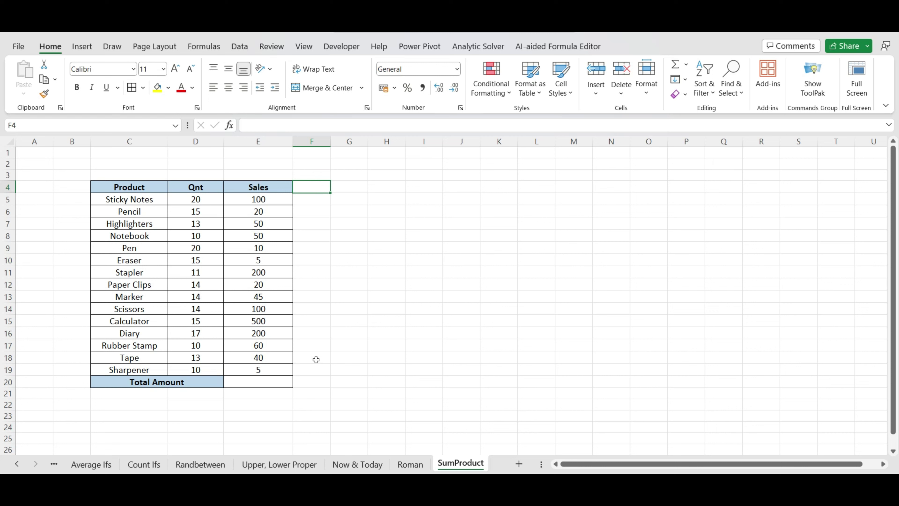
key("Down")
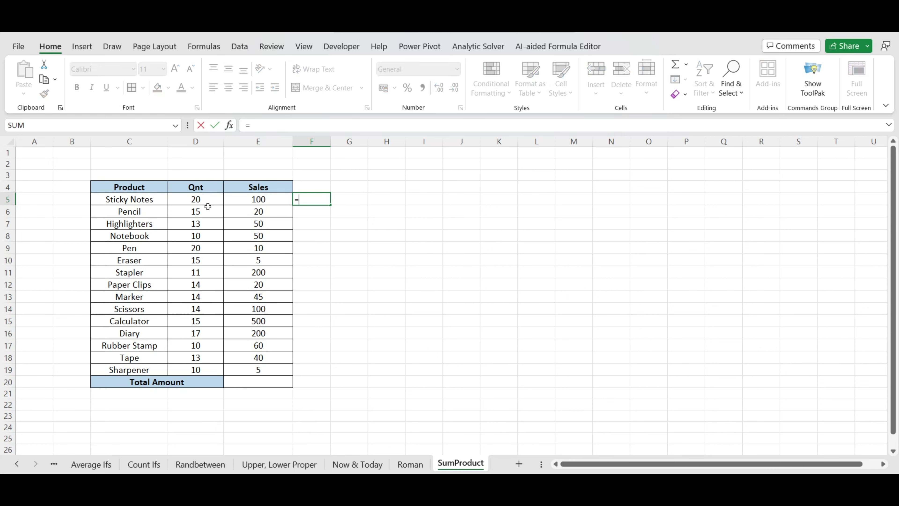
left_click(203, 200)
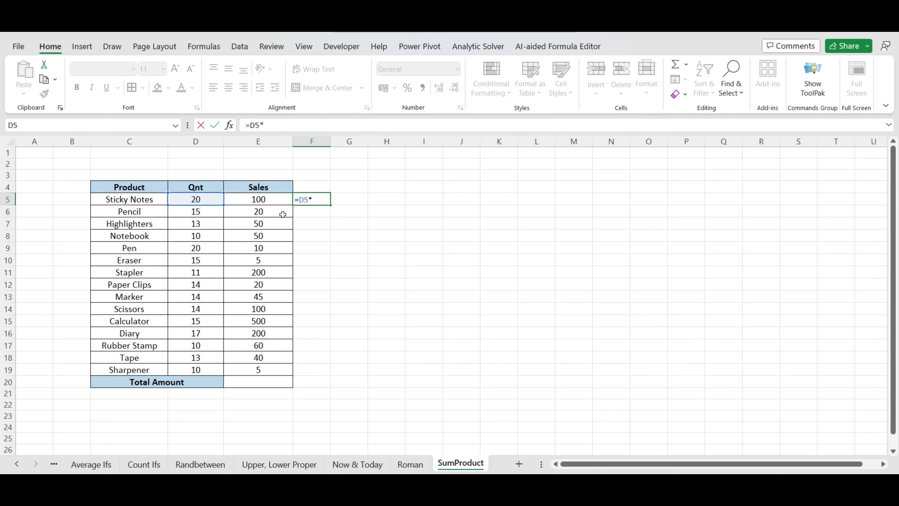
left_click(268, 199)
key("Return")
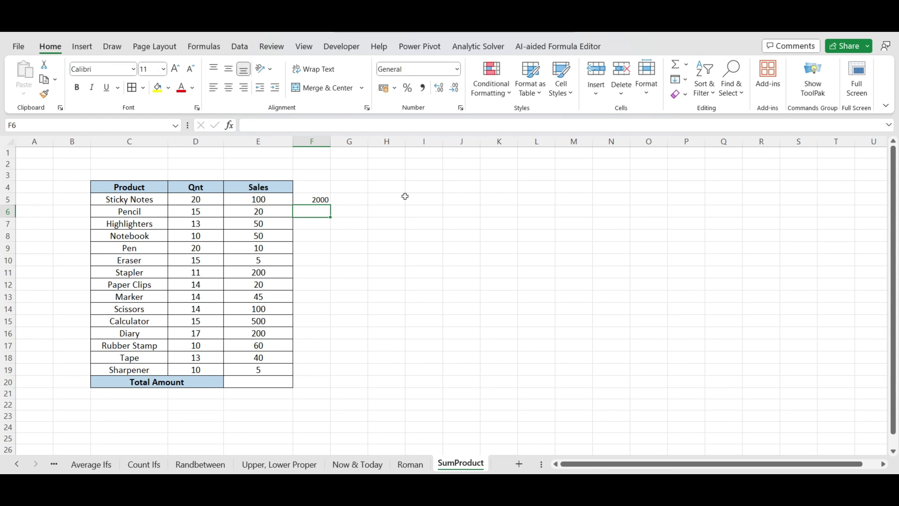
left_click(325, 199)
double_click(330, 205)
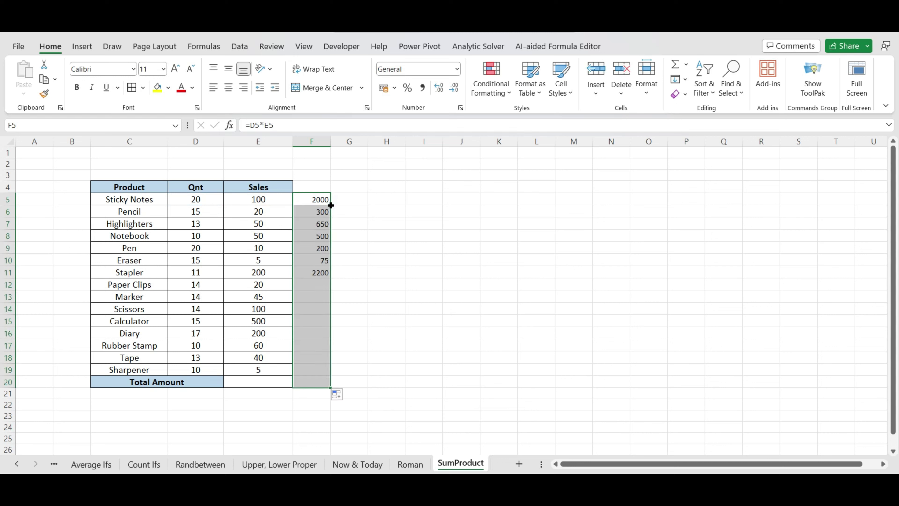
Step: Replace the formula in F20 with =SUM(F5:F20) to total the product amounts in column F
left_click(321, 381)
key("Delete")
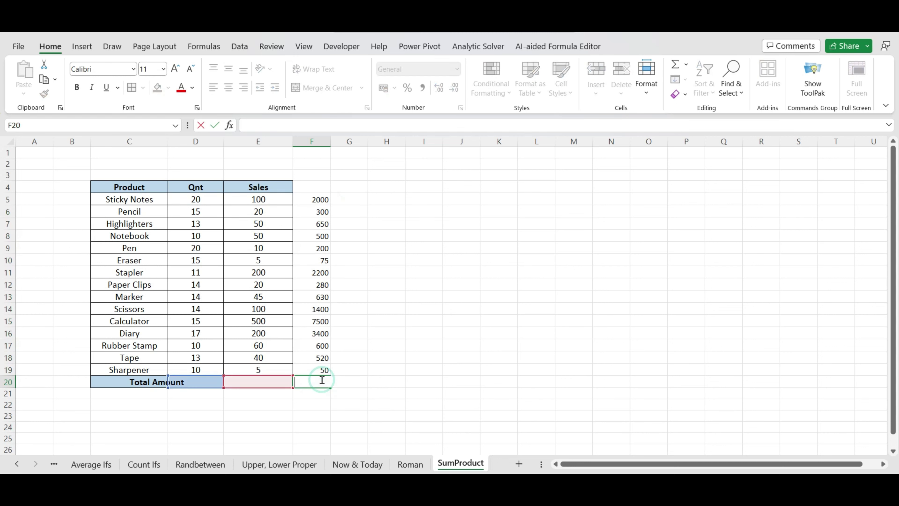
type("=Sum")
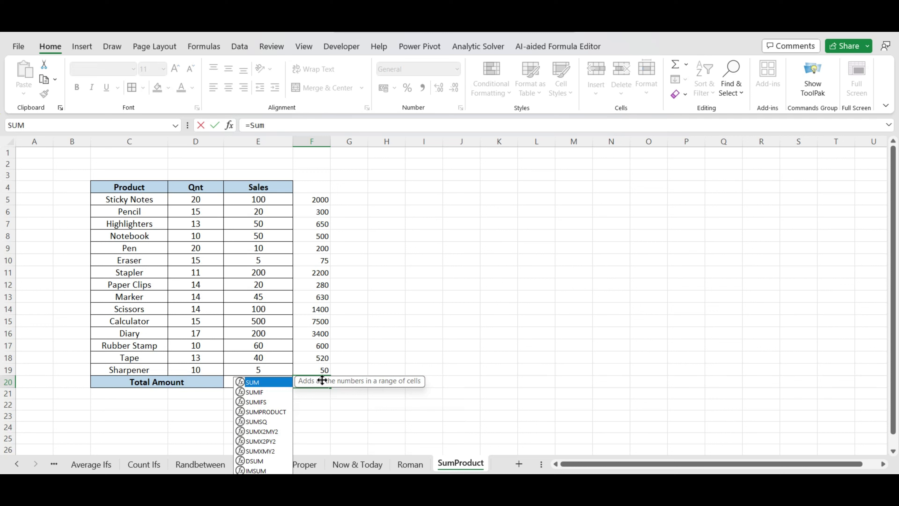
type("(")
left_click(314, 194)
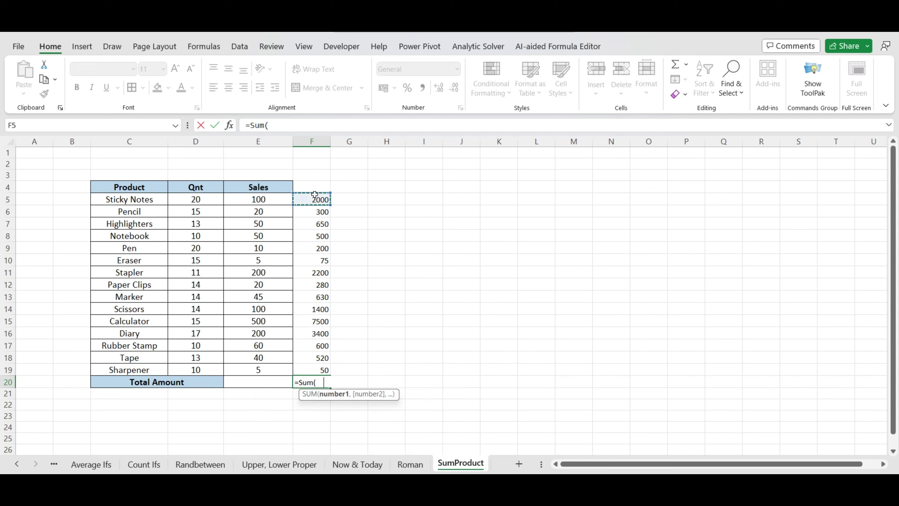
left_click_drag(314, 194, 312, 381)
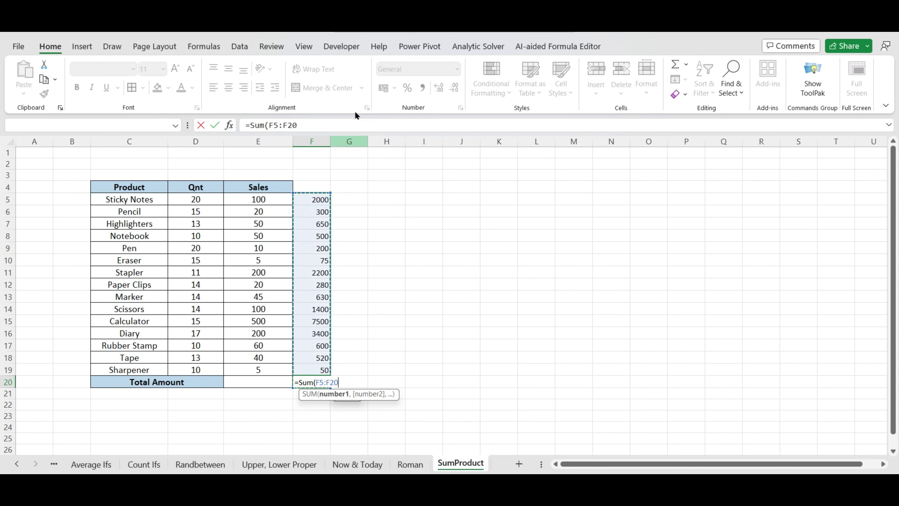
type(")")
left_click(342, 123)
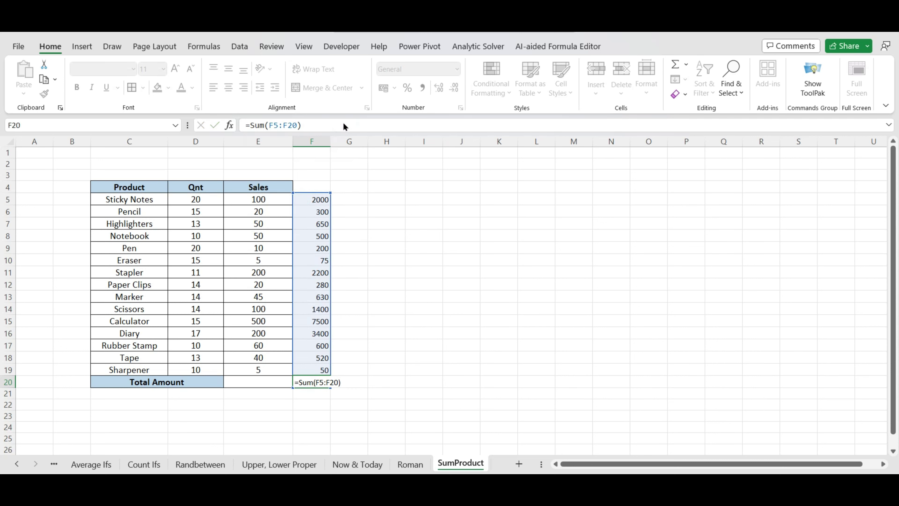
key("Return")
left_click(432, 288)
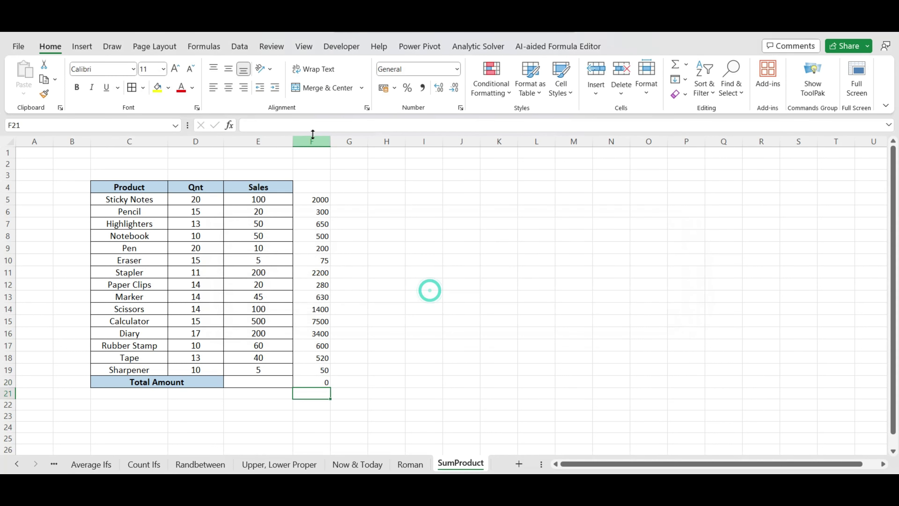
Step: Correct the total formula in F20 to =SUM(F5:F19) so it leaves out its own cell
double_click(318, 382)
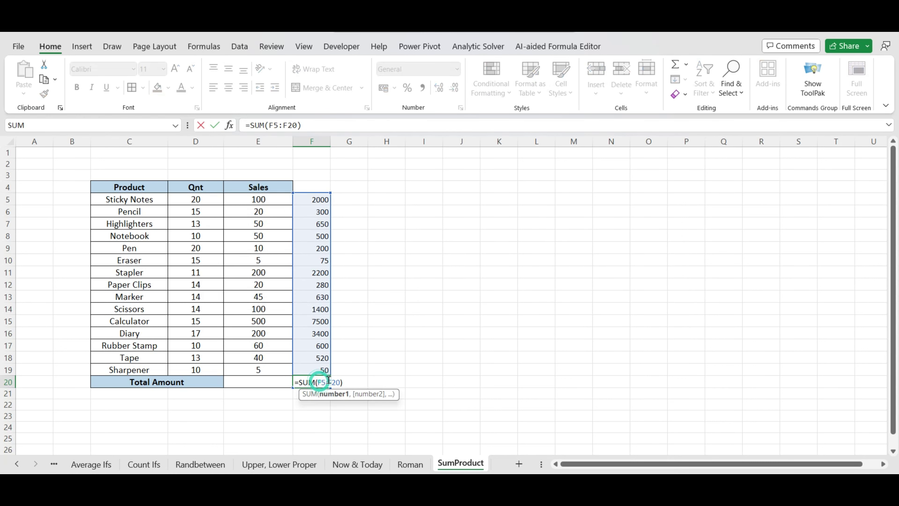
left_click(339, 381)
key("BackSpace")
key("BackSpace")
type("19")
key("Return")
left_click(311, 381)
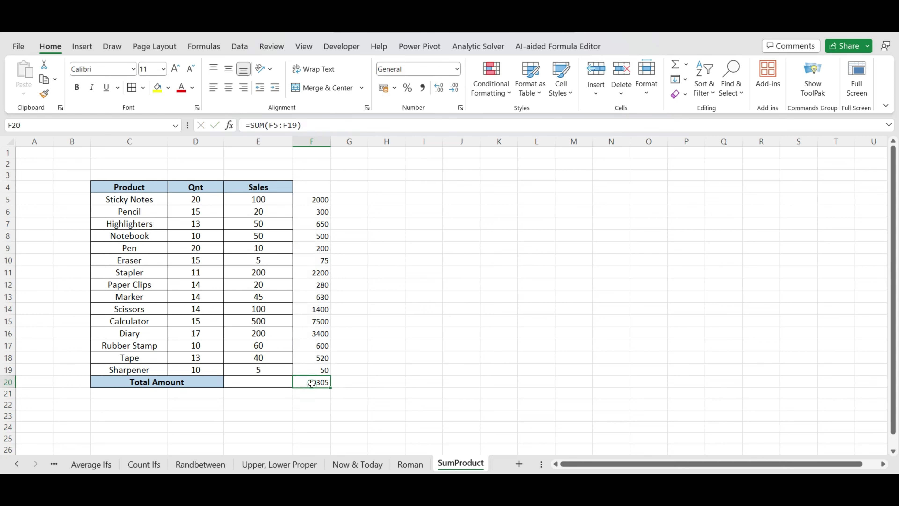
Step: Clear the helper formulas and their total from F5:F20
left_click_drag(318, 201, 325, 378)
key("Delete")
key("Right")
key("Left")
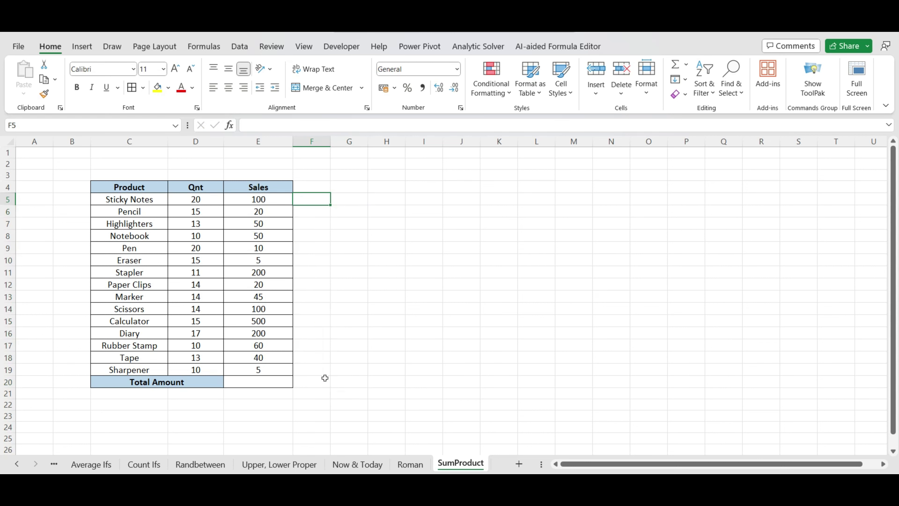
Step: Enter =SUMPRODUCT(D5:D19,E5:E19) in the Total Amount cell E20 to combine the Qnt and Sales columns
key("Left")
key("Down")
key("Down")
key("Down")
key("Down")
key("Down")
key("Down")
key("Down")
key("Down")
key("Down")
key("Down")
key("Down")
key("Down")
key("Down")
key("Down")
key("Down")
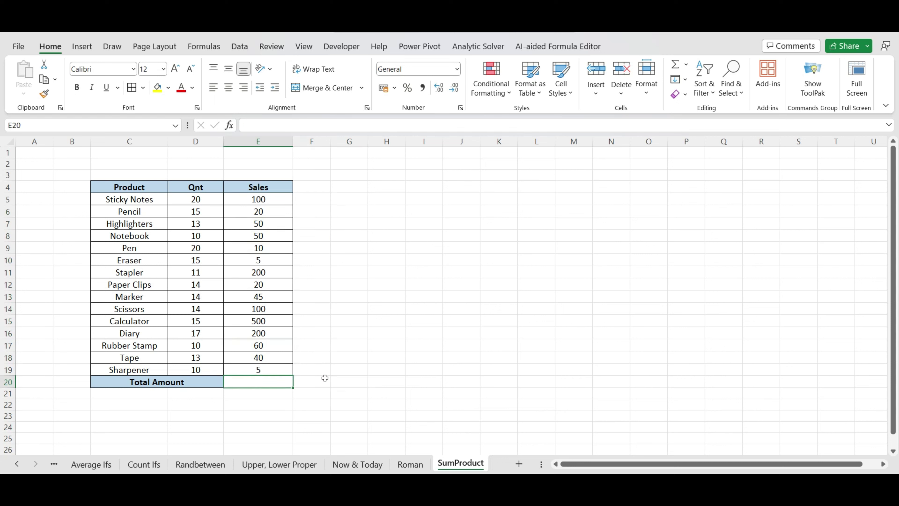
type("=")
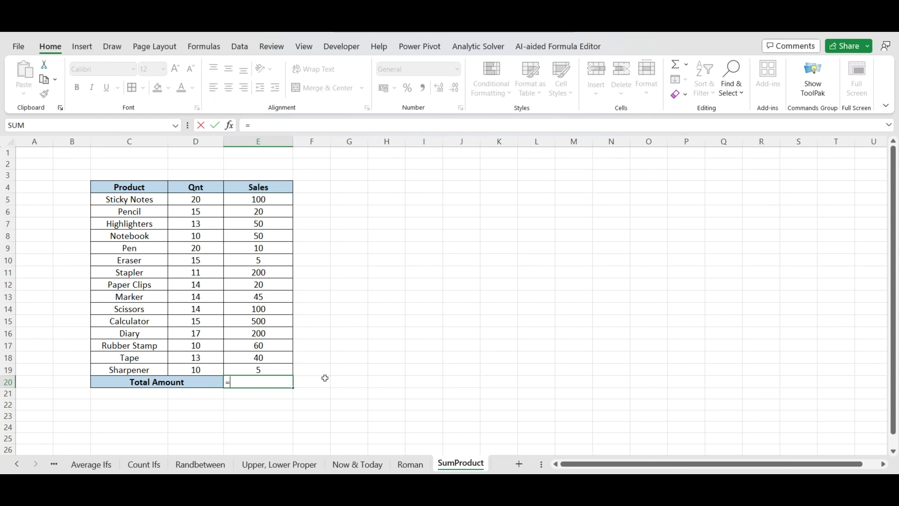
type("Sump")
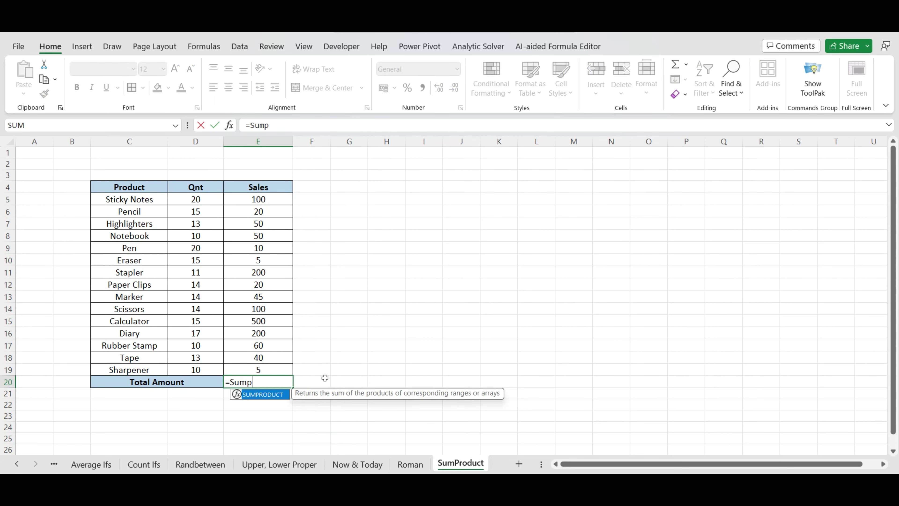
type("roduct(")
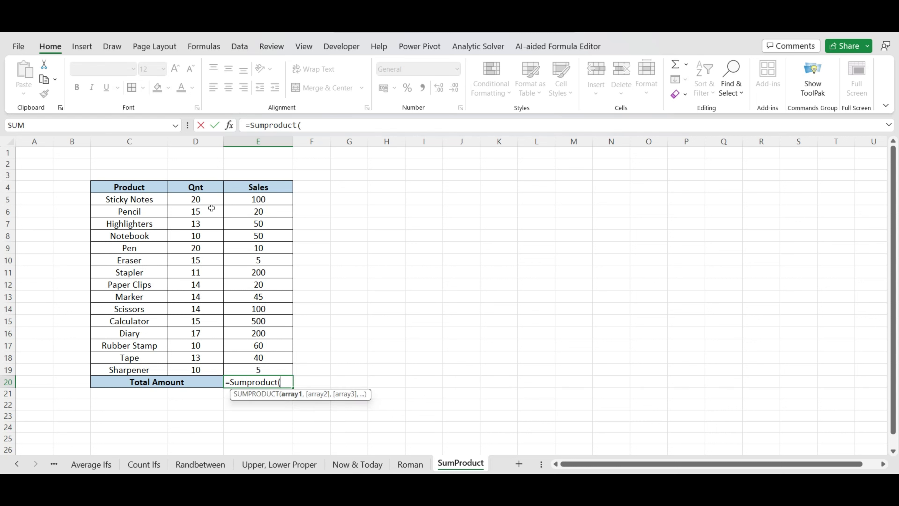
left_click(211, 200)
key("ctrl+shift+Down")
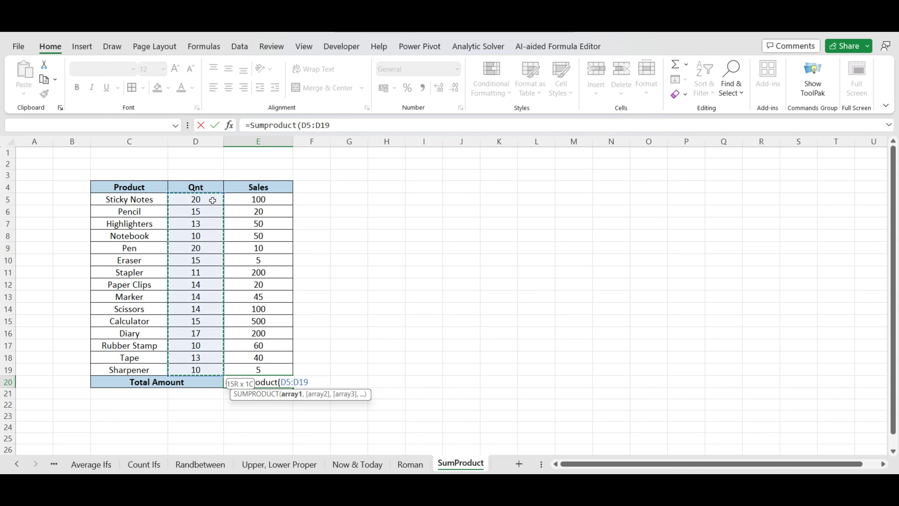
left_click(349, 125)
type(",")
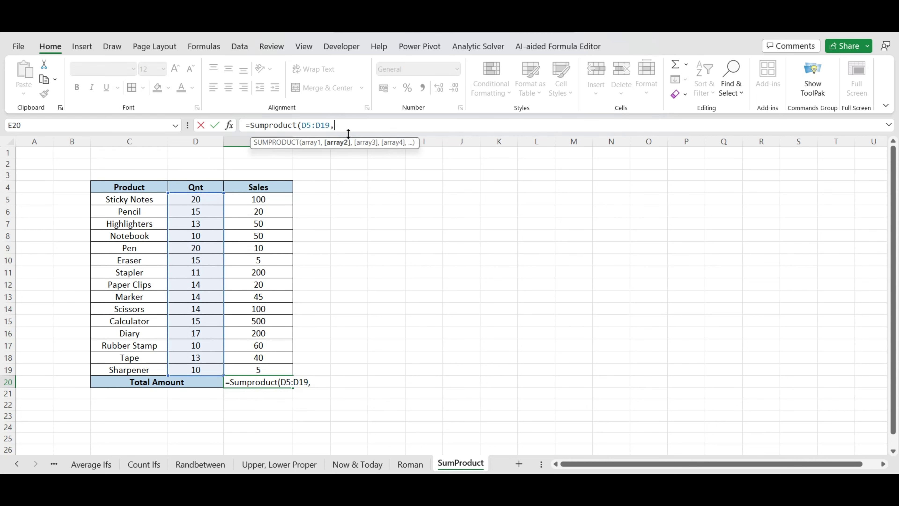
left_click(271, 199)
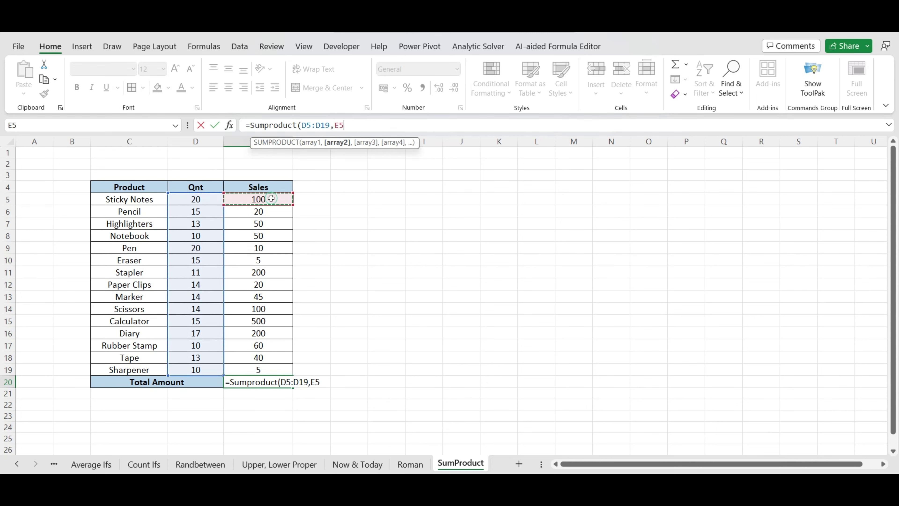
key("ctrl+shift+Down")
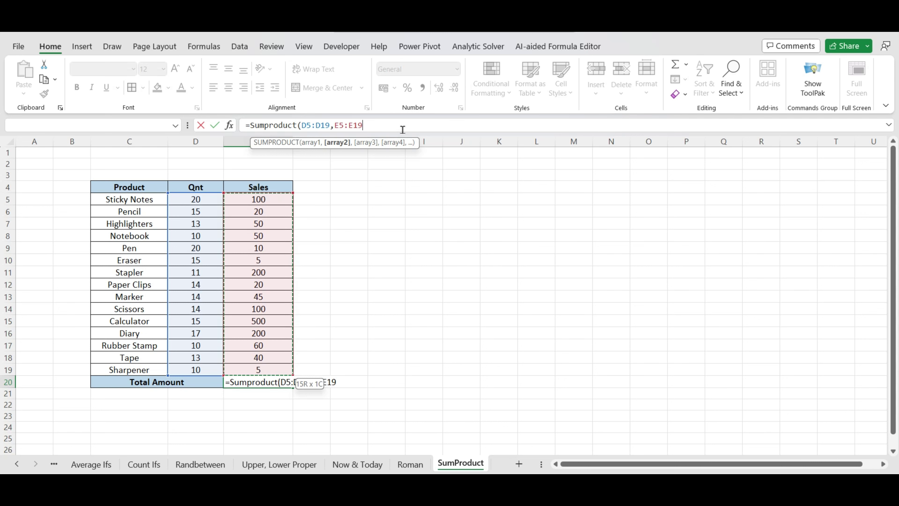
type(")")
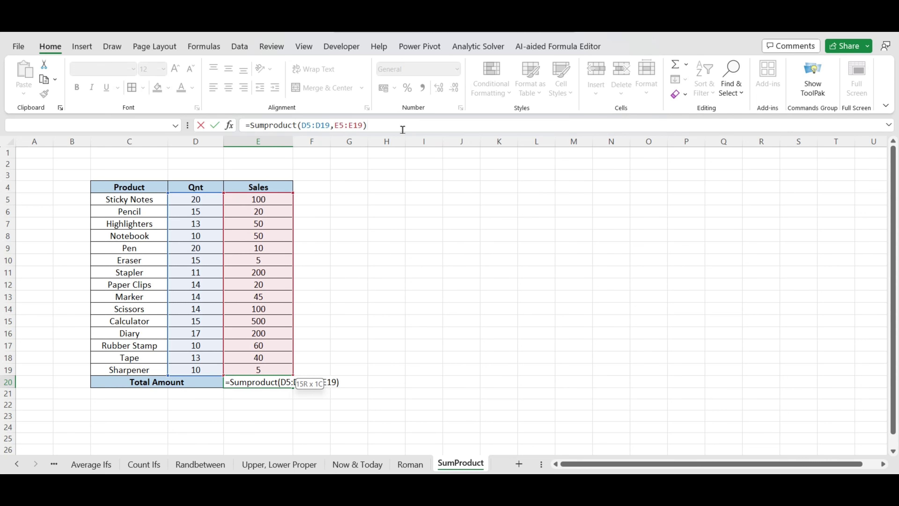
key("Return")
mouse_move(264, 382)
left_mouse_down()
mouse_move(489, 288)
mouse_move(351, 367)
mouse_move(279, 381)
left_mouse_up()
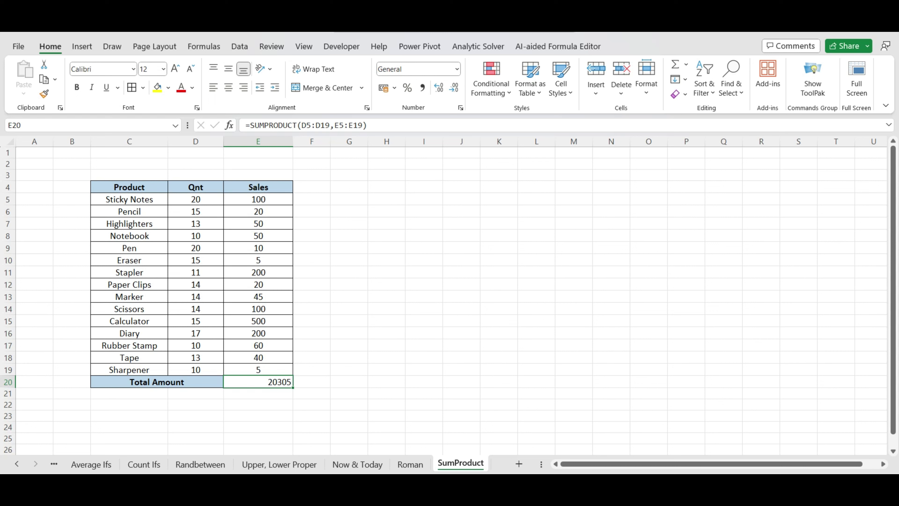
left_click(17, 463)
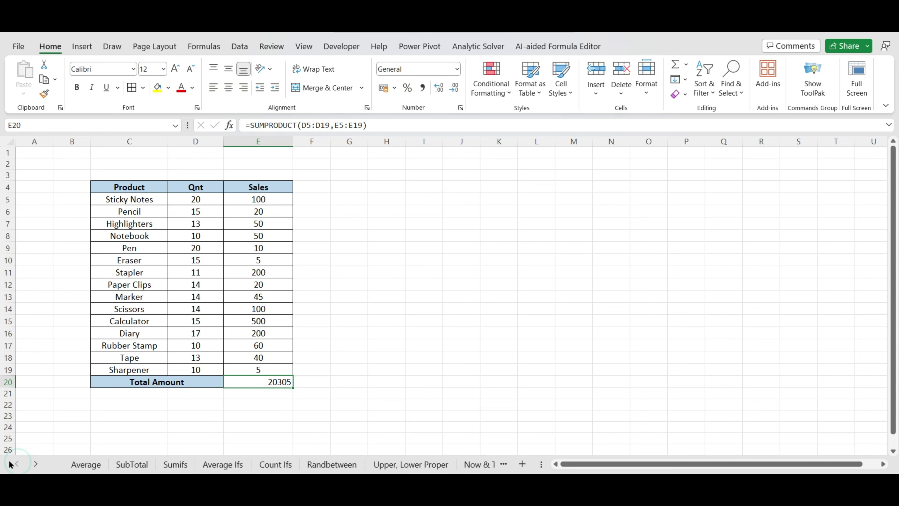